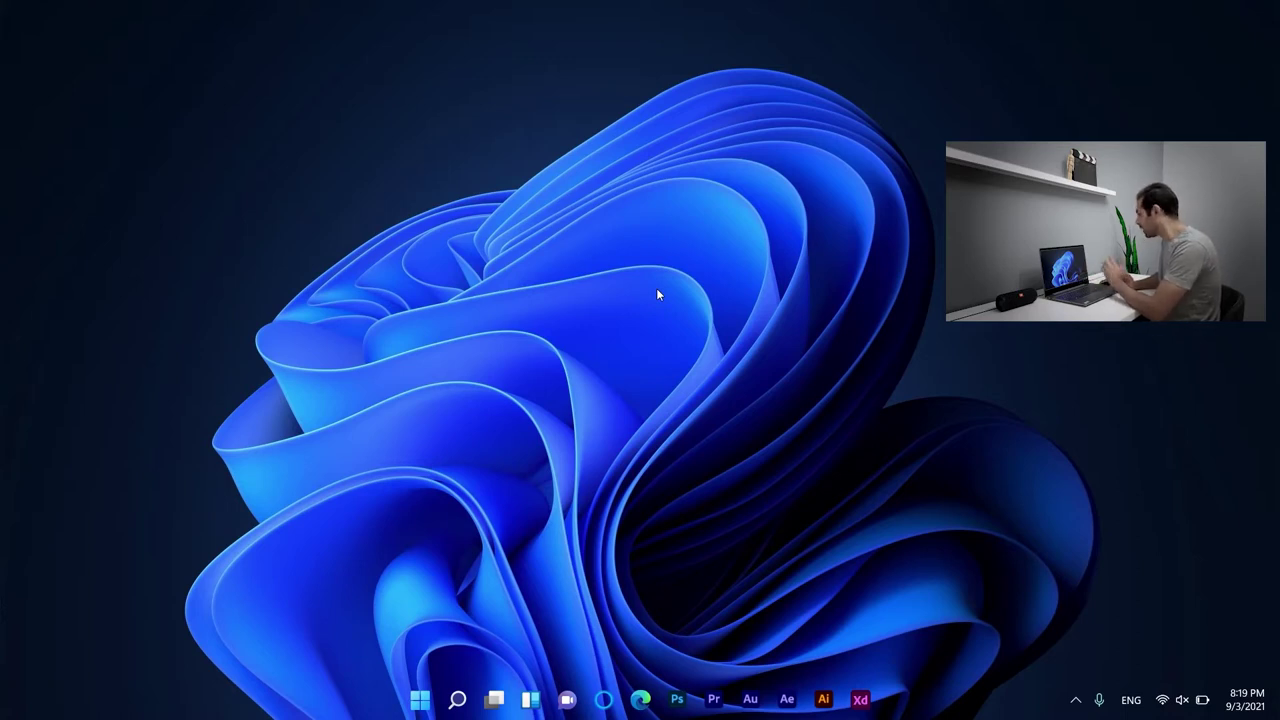
Open the taskbar settings, expand Taskbar behaviors and set the taskbar alignment to Left.
right_click(950, 705)
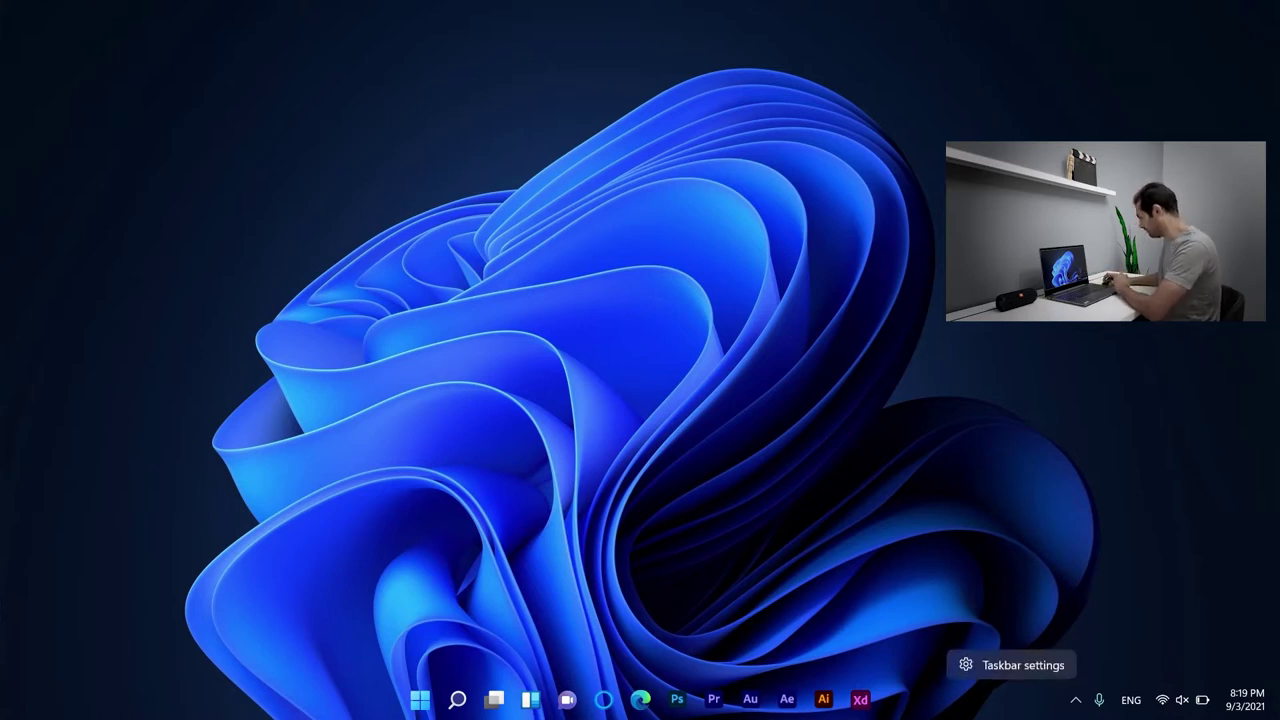
left_click(816, 706)
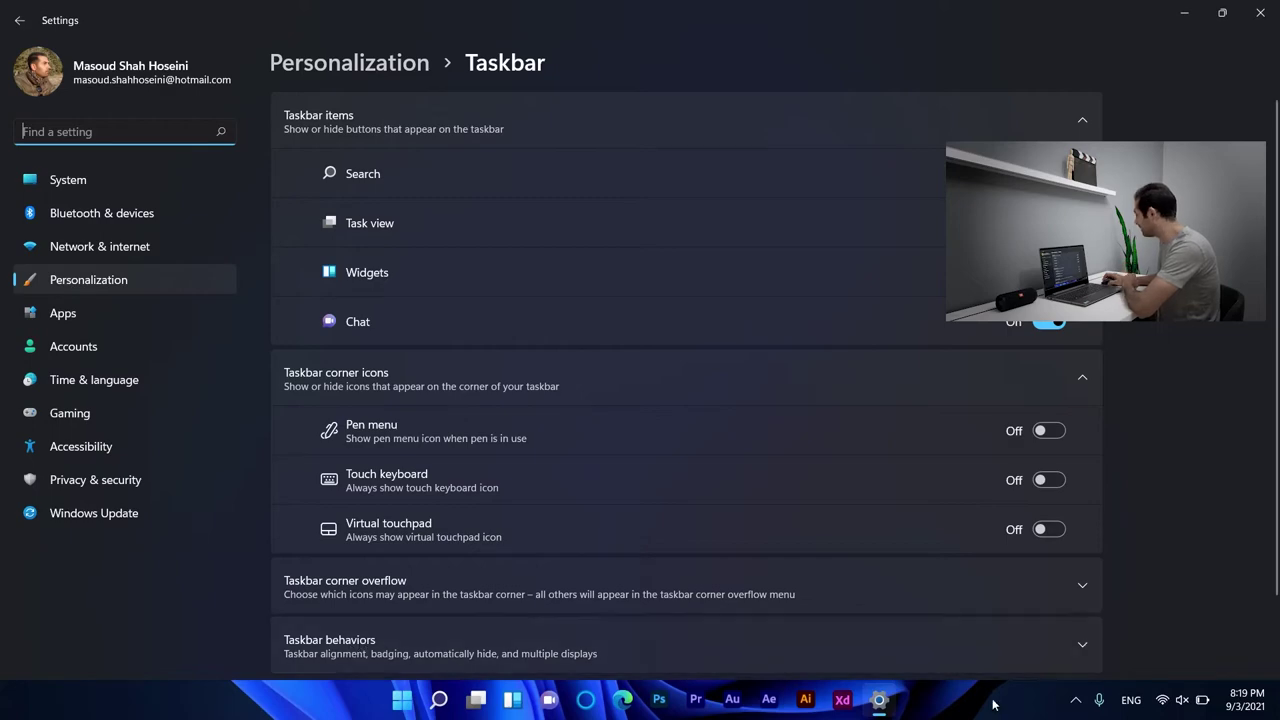
left_click(1092, 636)
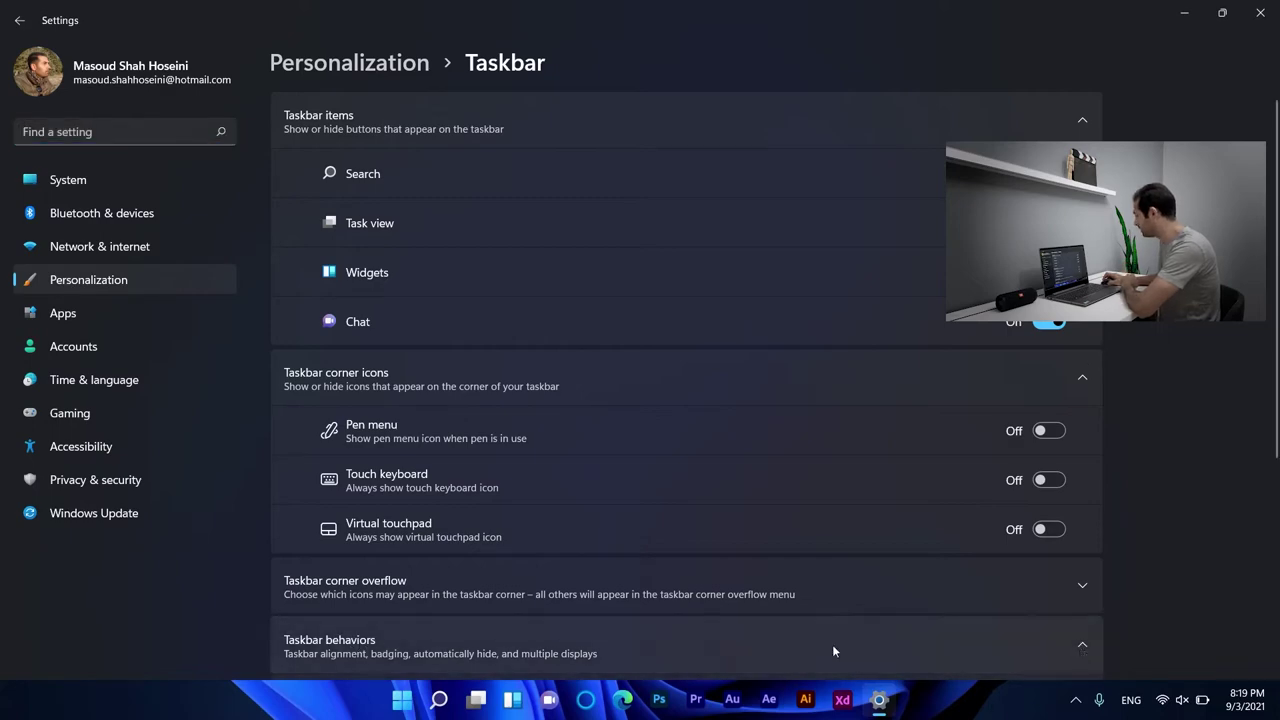
left_click(1036, 352)
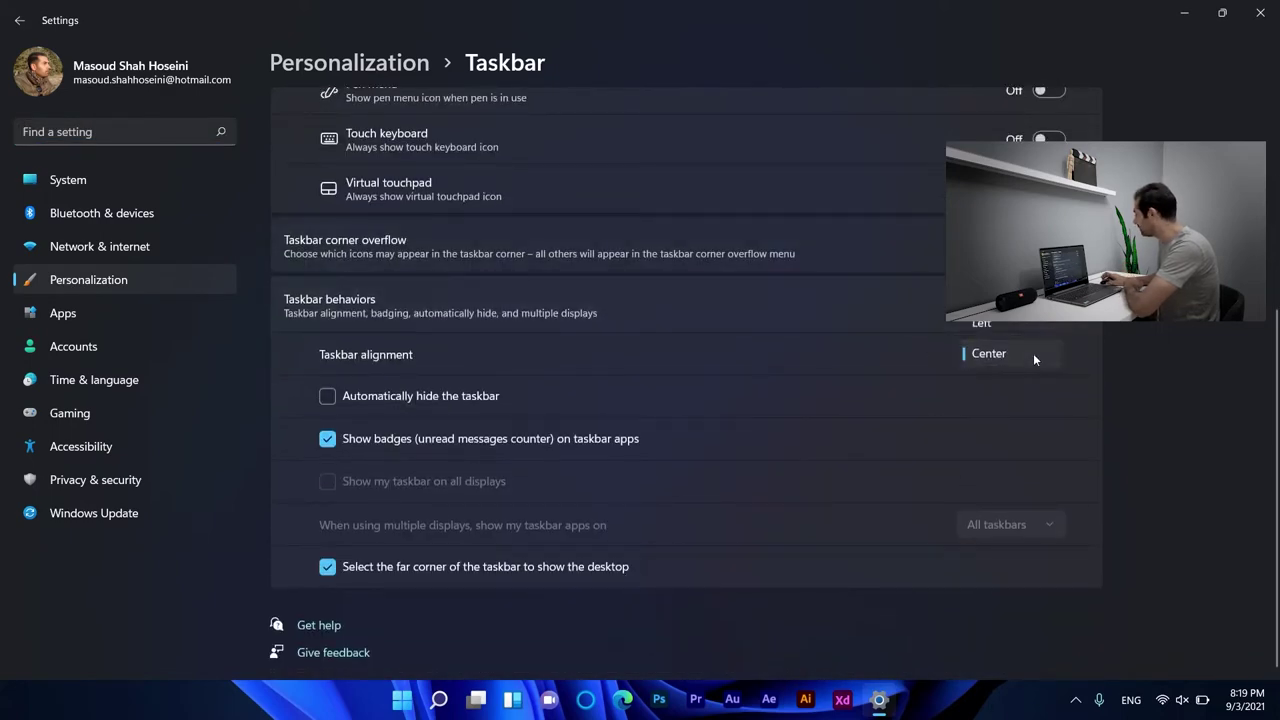
left_click(996, 322)
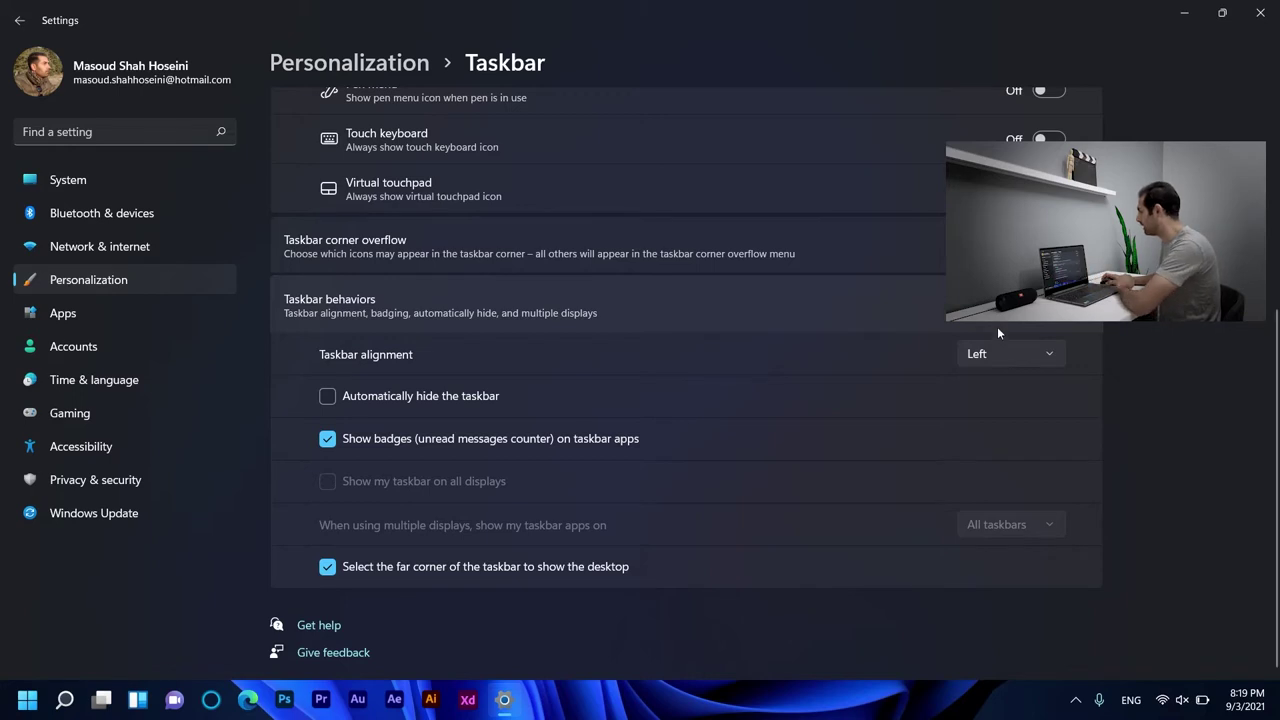
Set the taskbar alignment back to Center and close Settings.
left_click(999, 352)
left_click(980, 383)
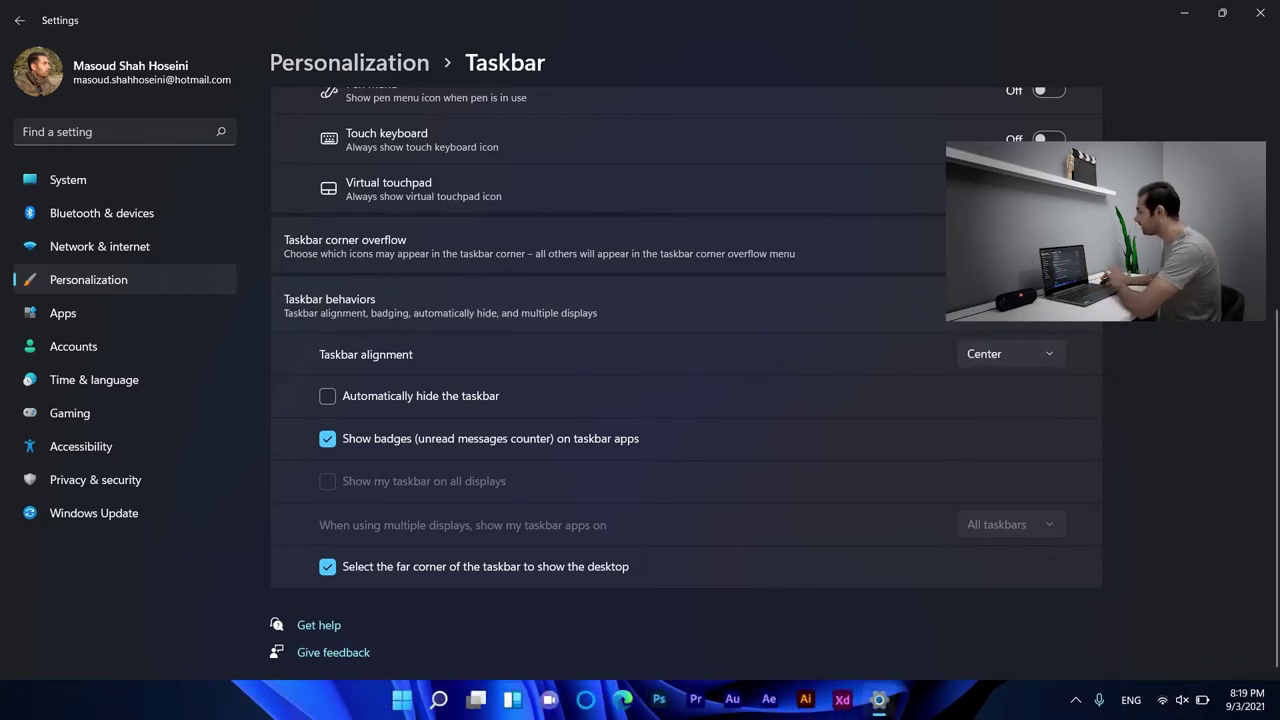
left_click(1262, 14)
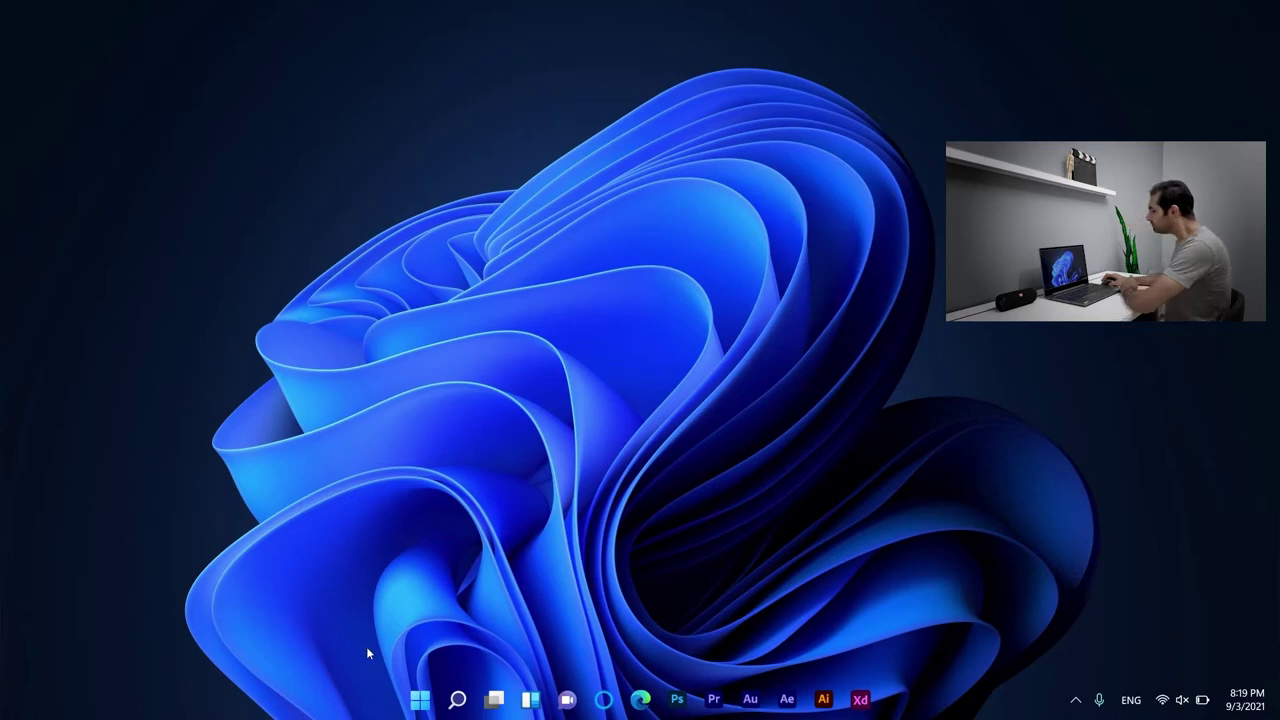
Open the Start menu, view the full list of installed apps and return to the pinned apps.
left_click(420, 700)
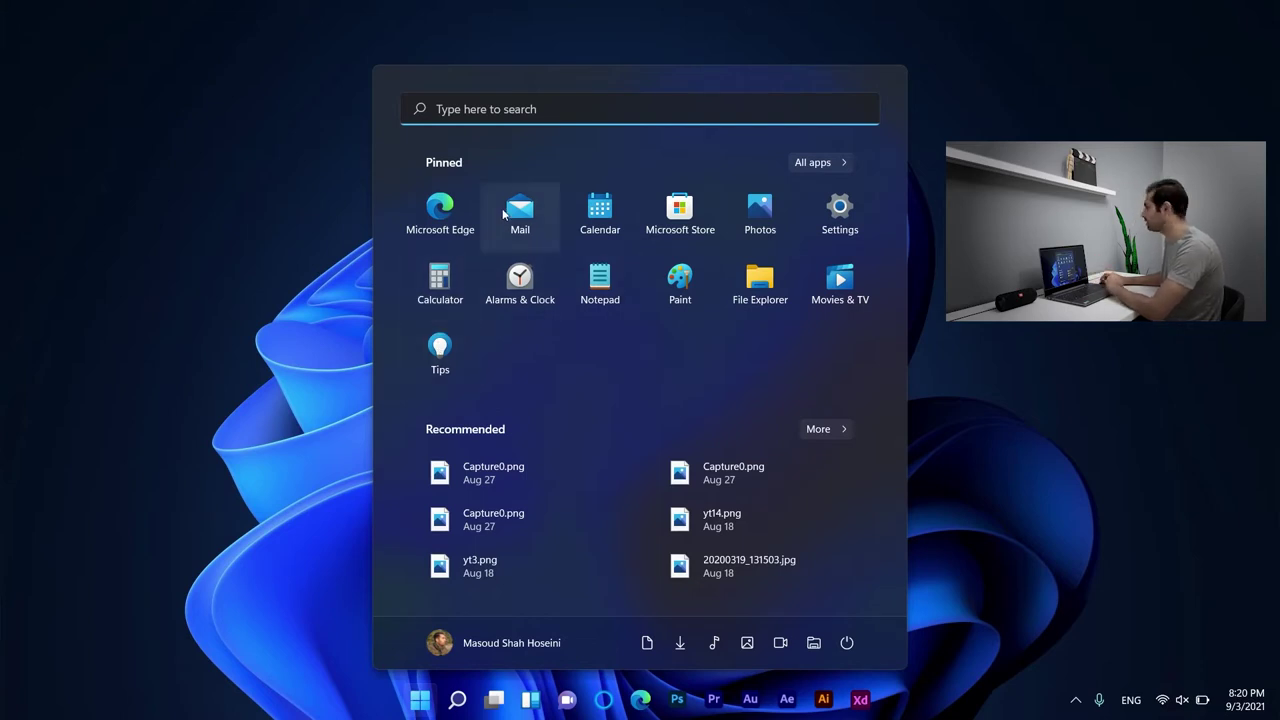
left_click(811, 168)
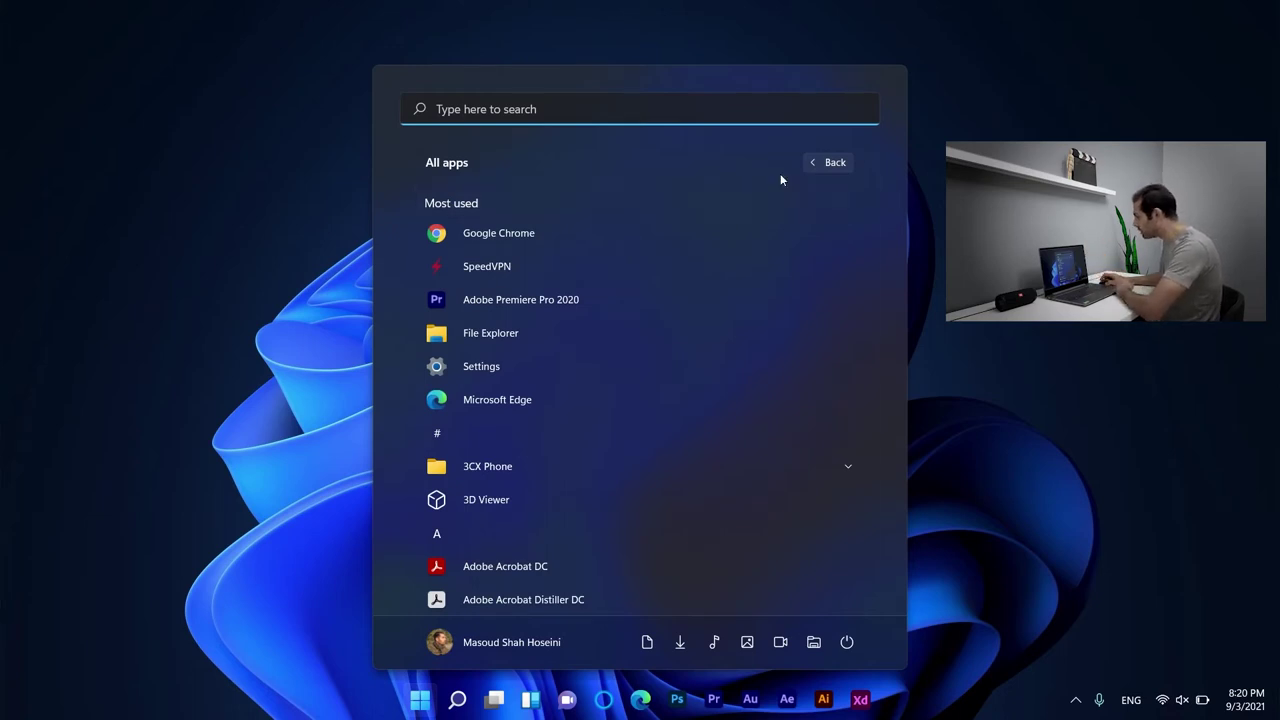
left_click(818, 165)
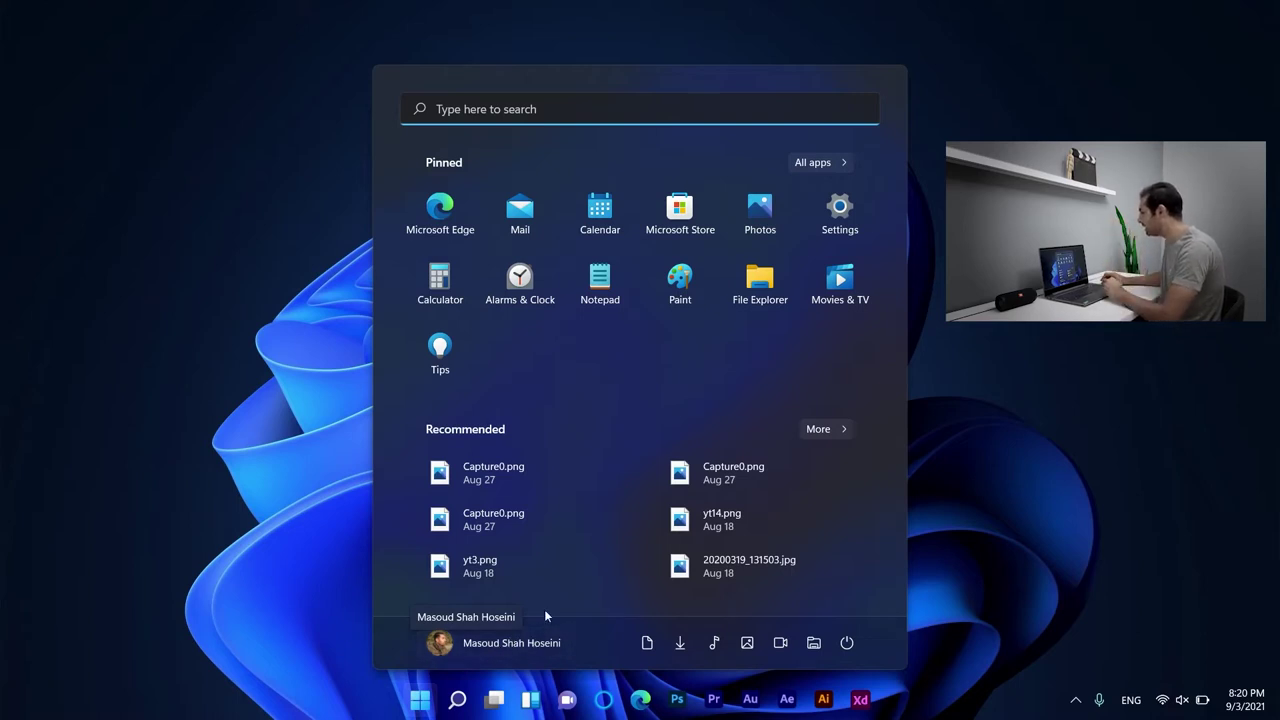
Show the power options in the Start menu and dismiss them, opening and closing the Start menu once more.
left_click(852, 645)
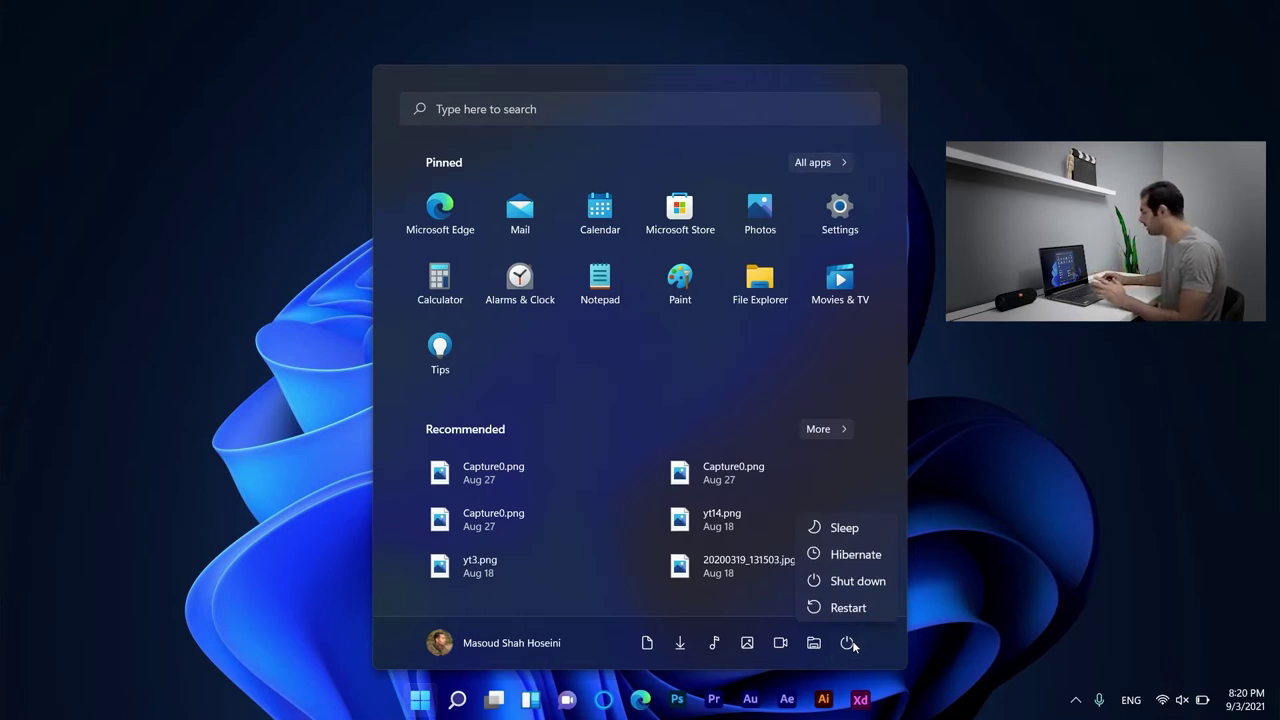
left_click(770, 645)
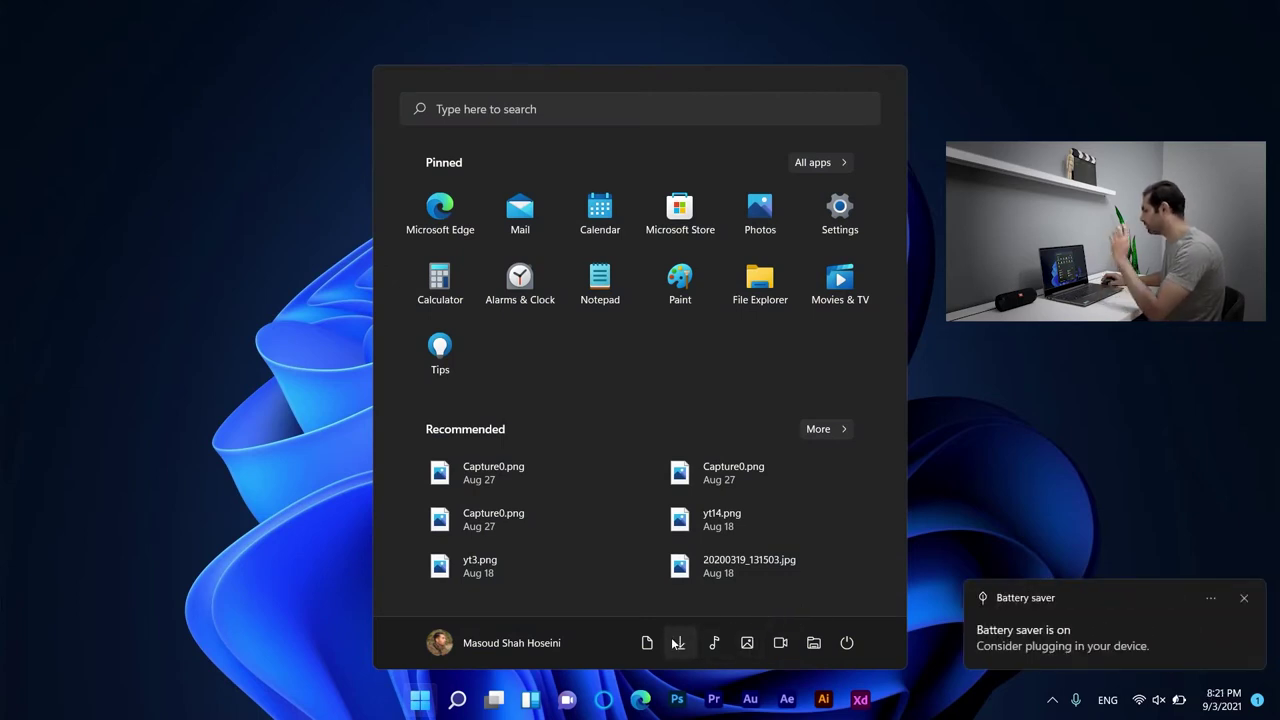
left_click(1117, 426)
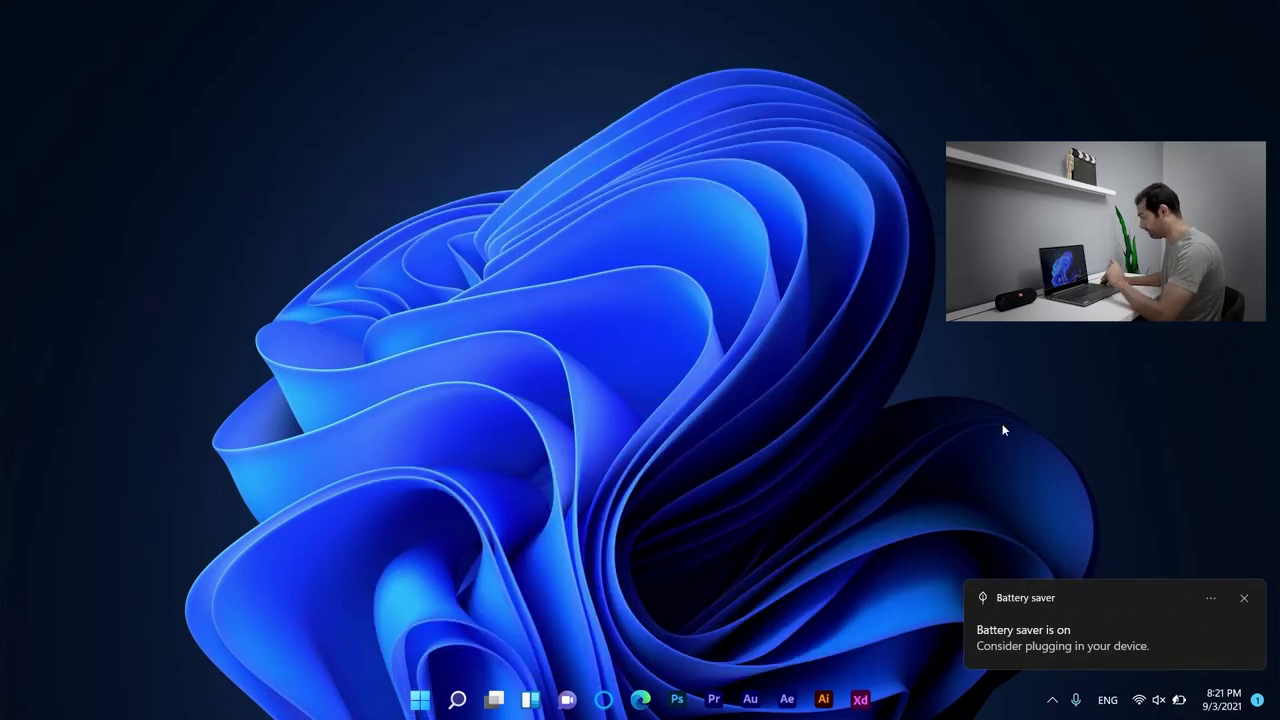
key("super")
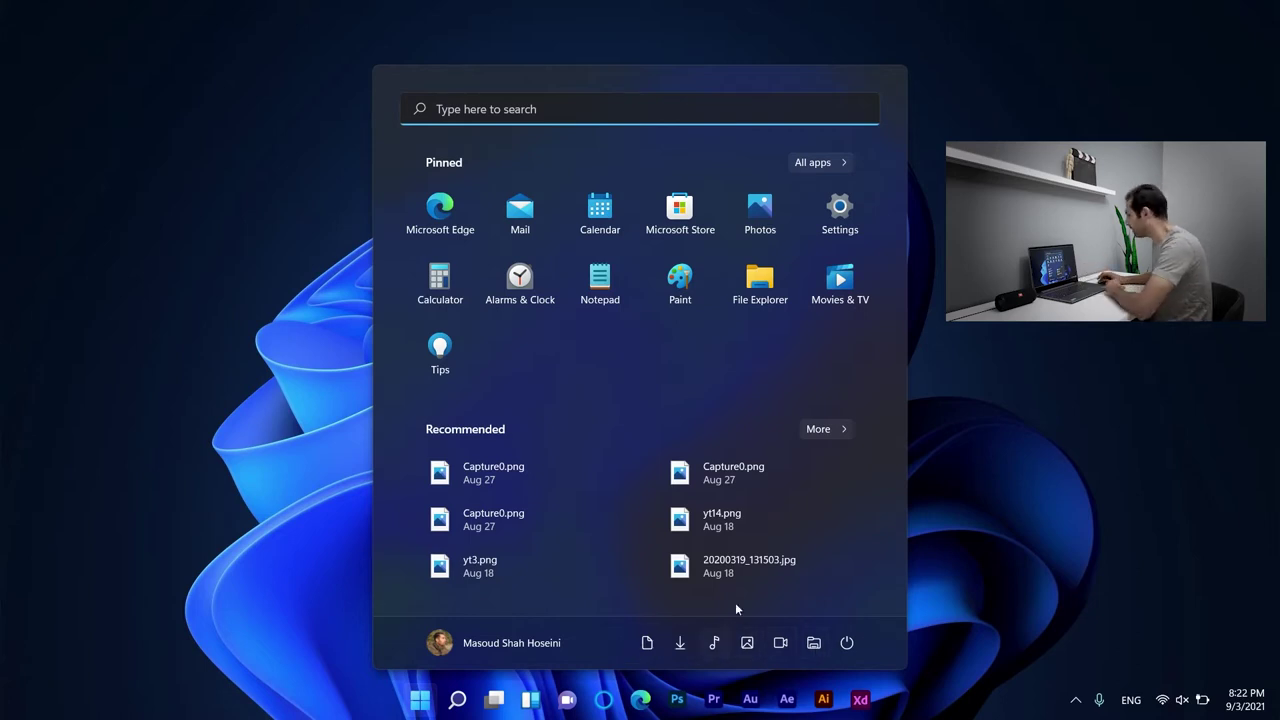
left_click(1104, 579)
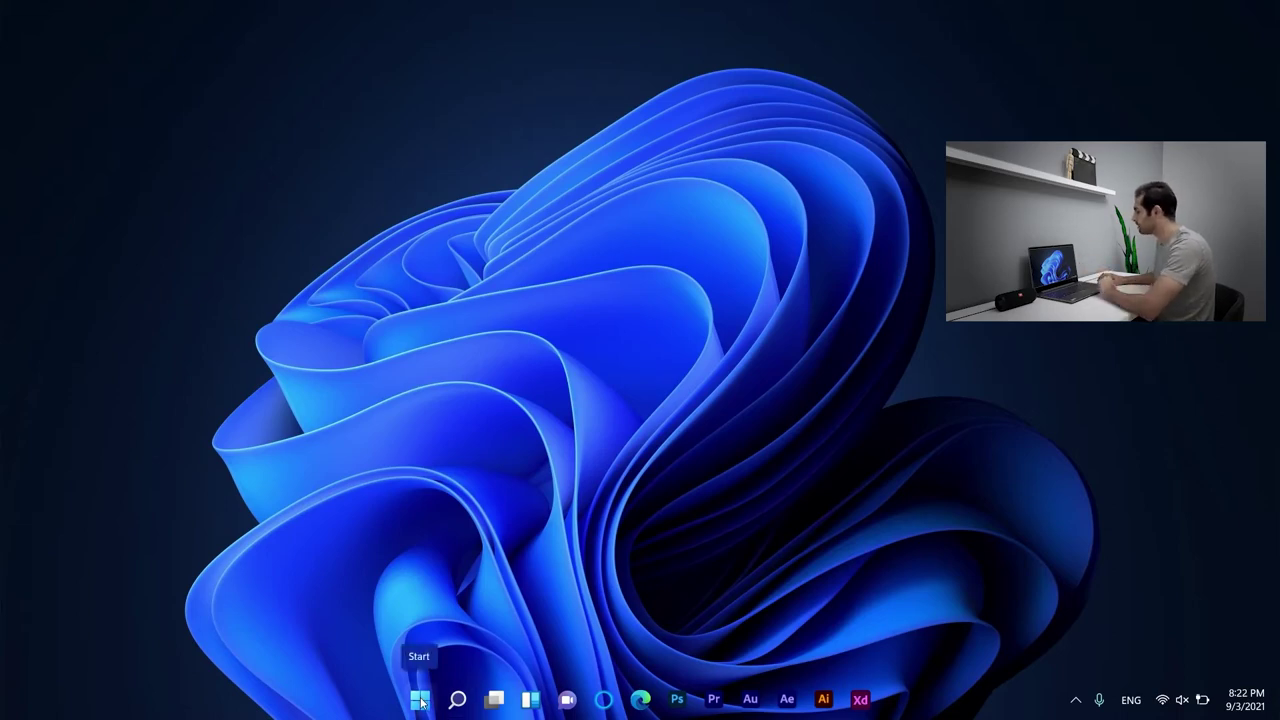
Open Settings and view the Background page under Personalization, returning to the Personalization overview.
right_click(421, 702)
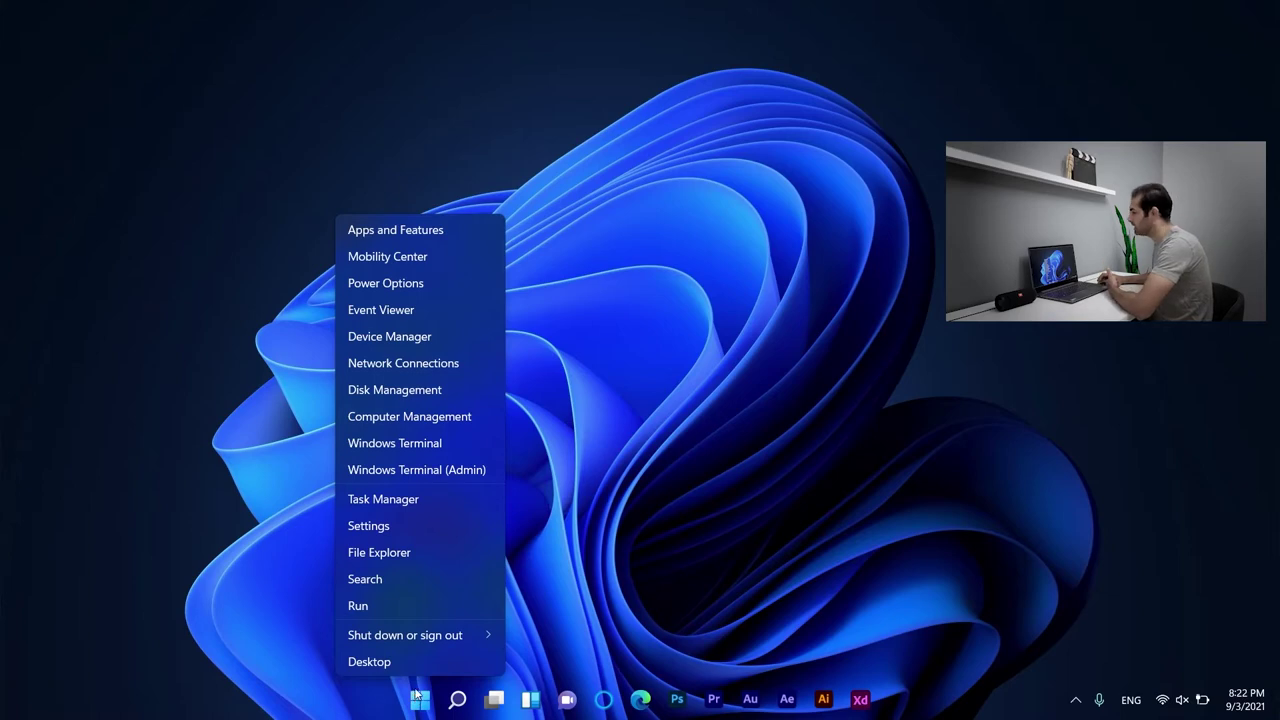
left_click(418, 525)
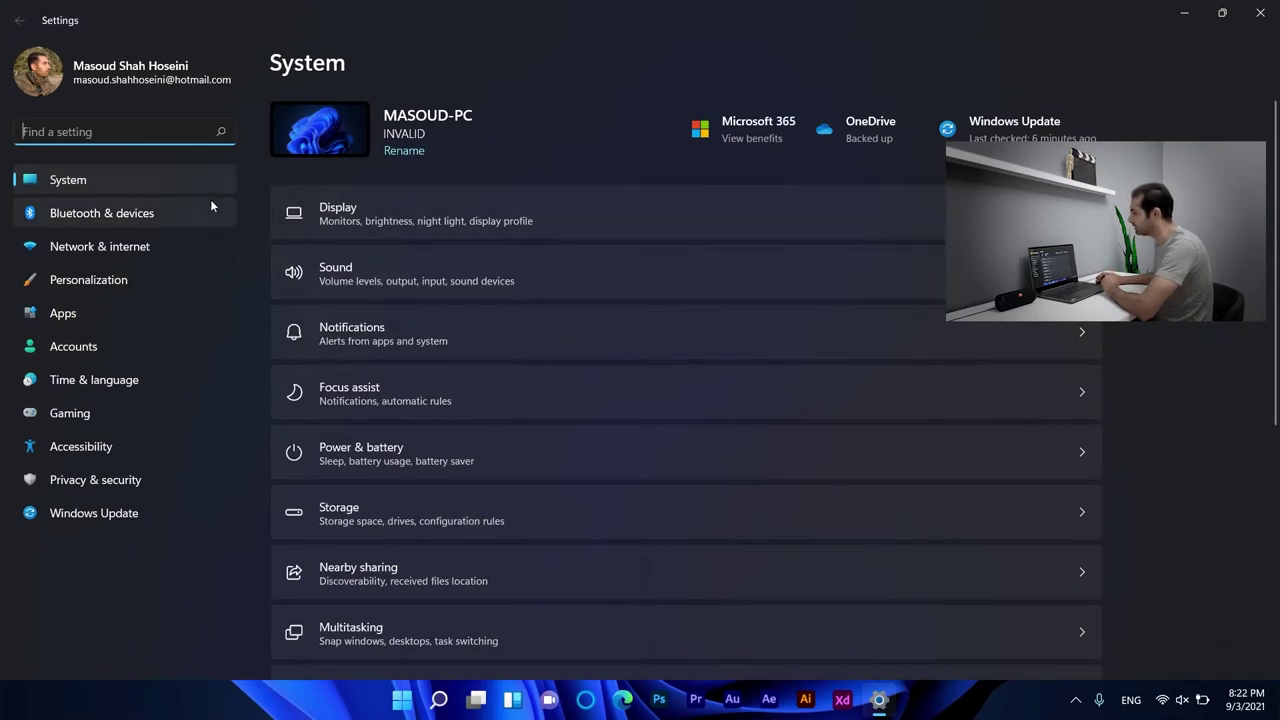
left_click(111, 281)
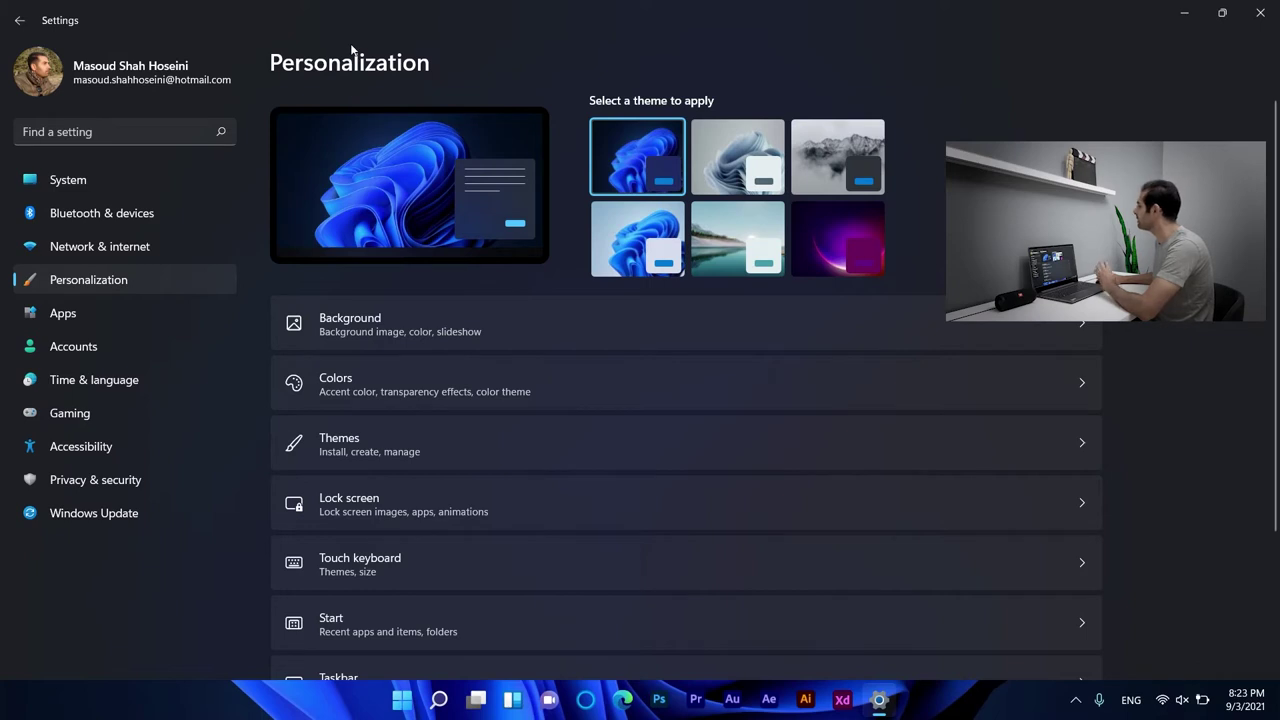
left_click(425, 321)
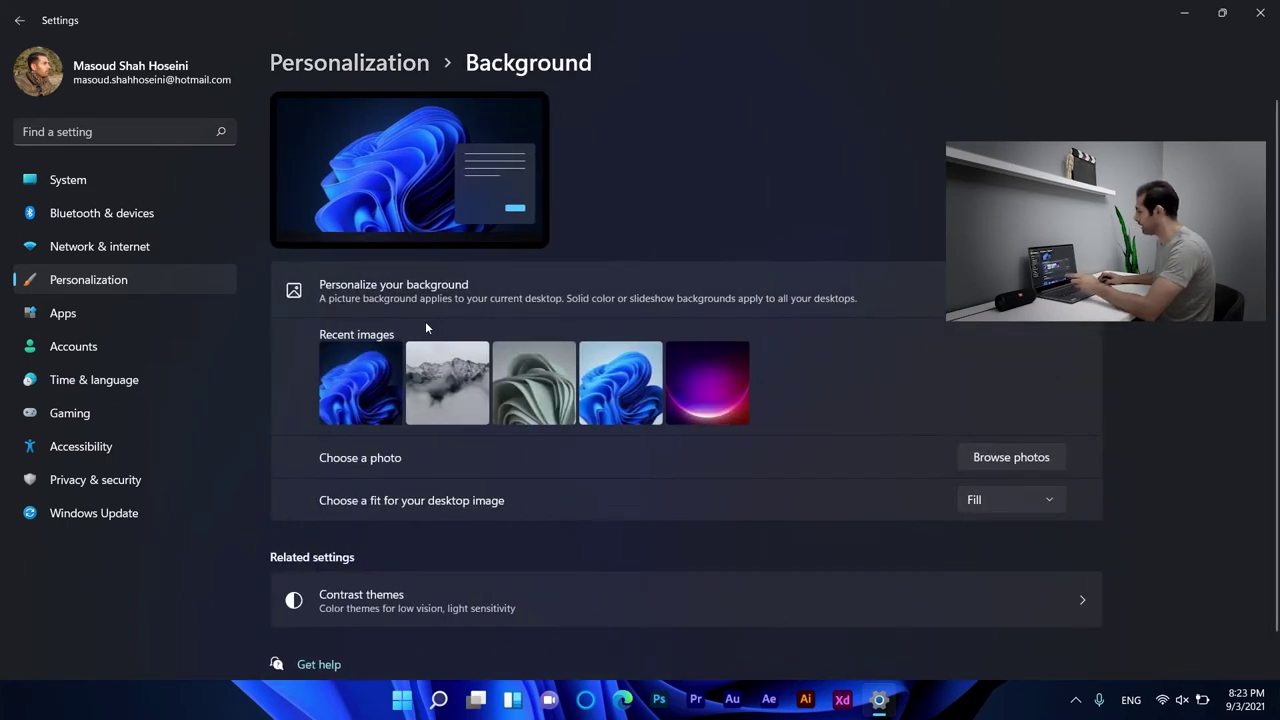
left_click(29, 22)
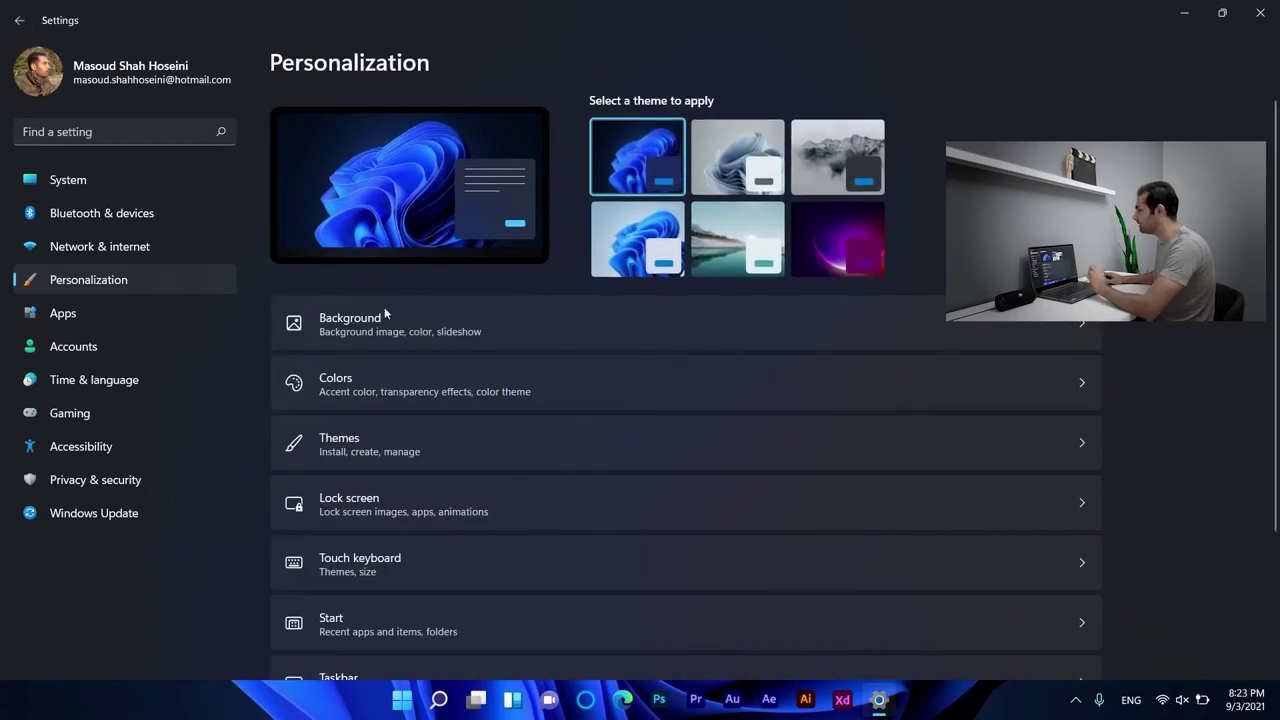
View the Colors and Themes pages under Personalization and return to the overview.
left_click(416, 390)
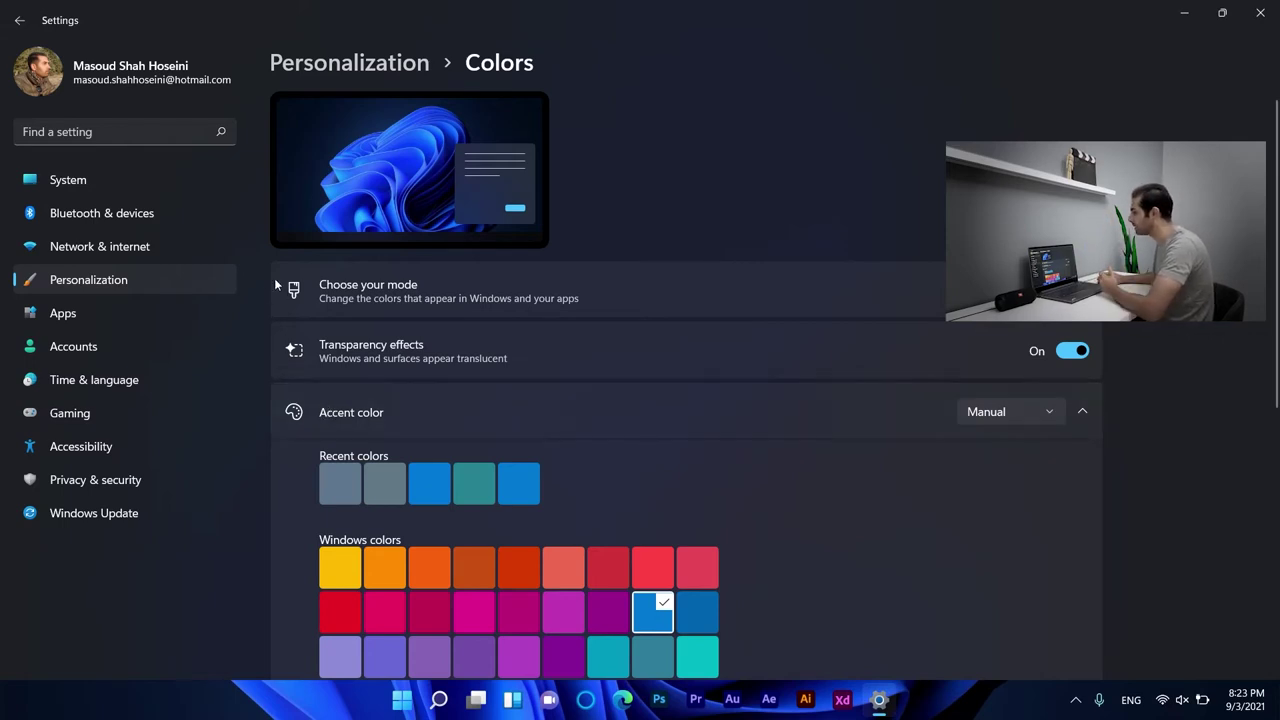
left_click(20, 22)
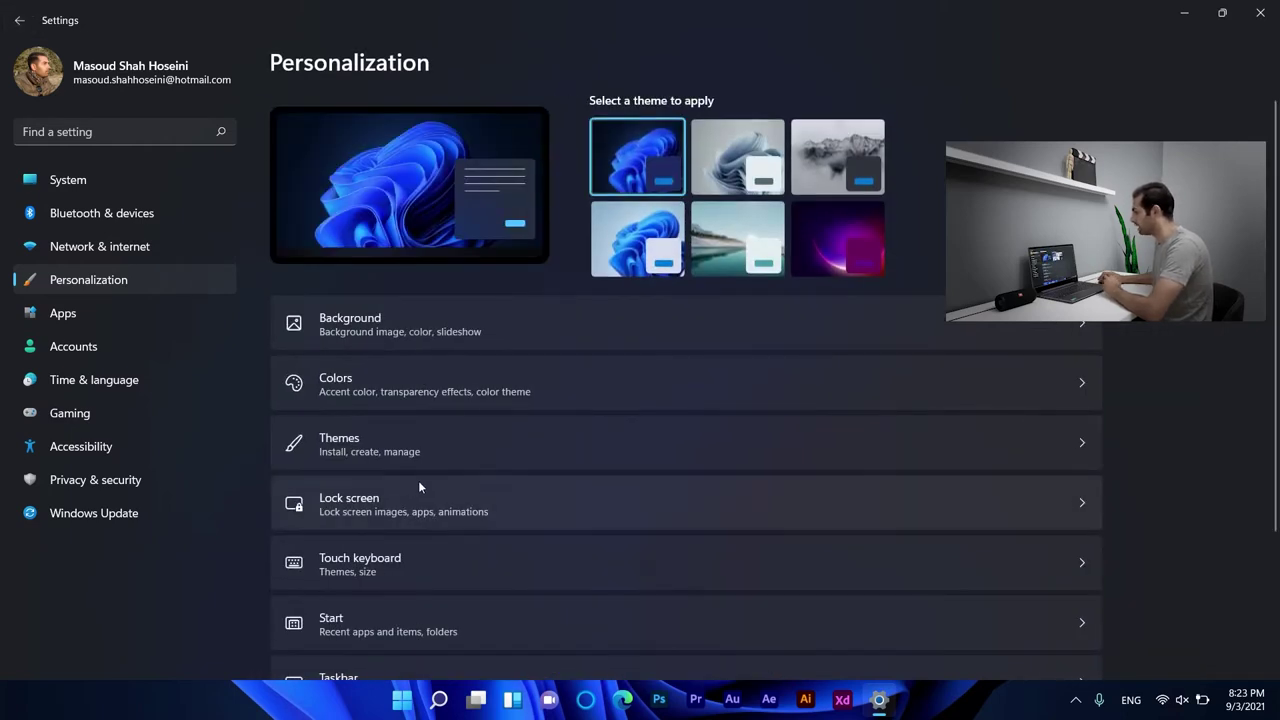
left_click(391, 445)
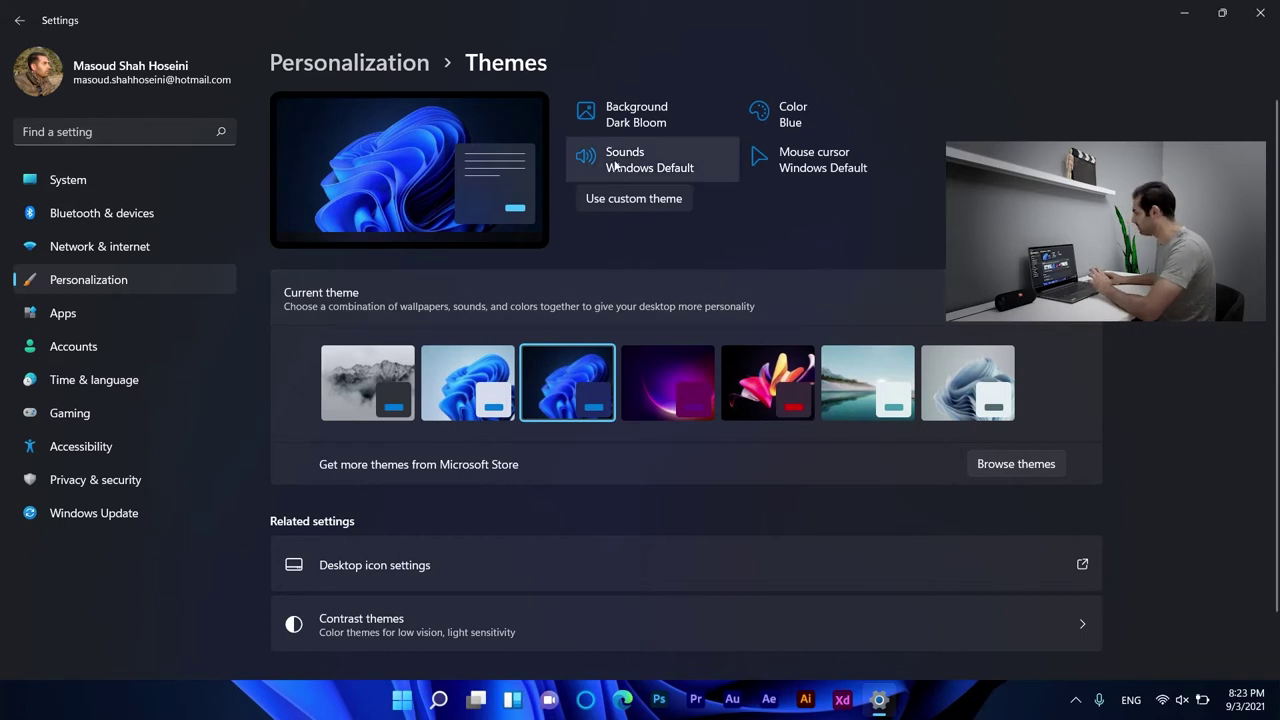
left_click(20, 21)
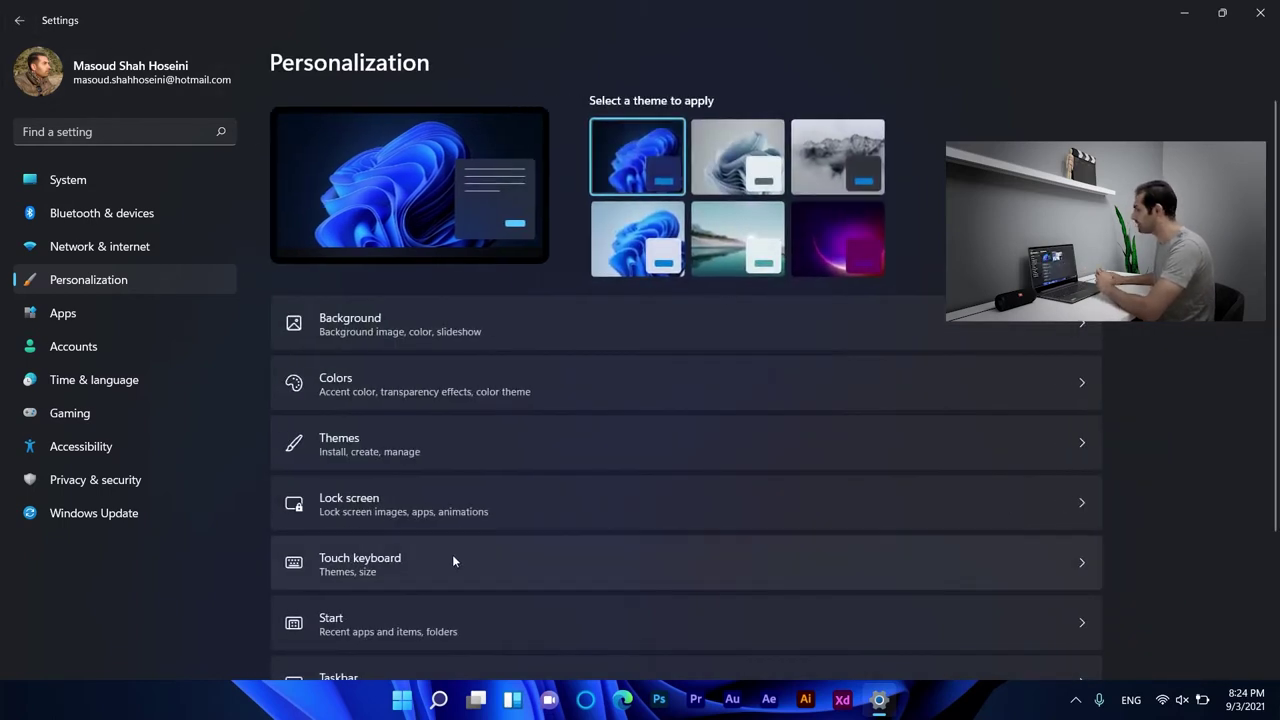
Open the Folders page of the Start personalization settings.
scroll(449, 500, "down", 1)
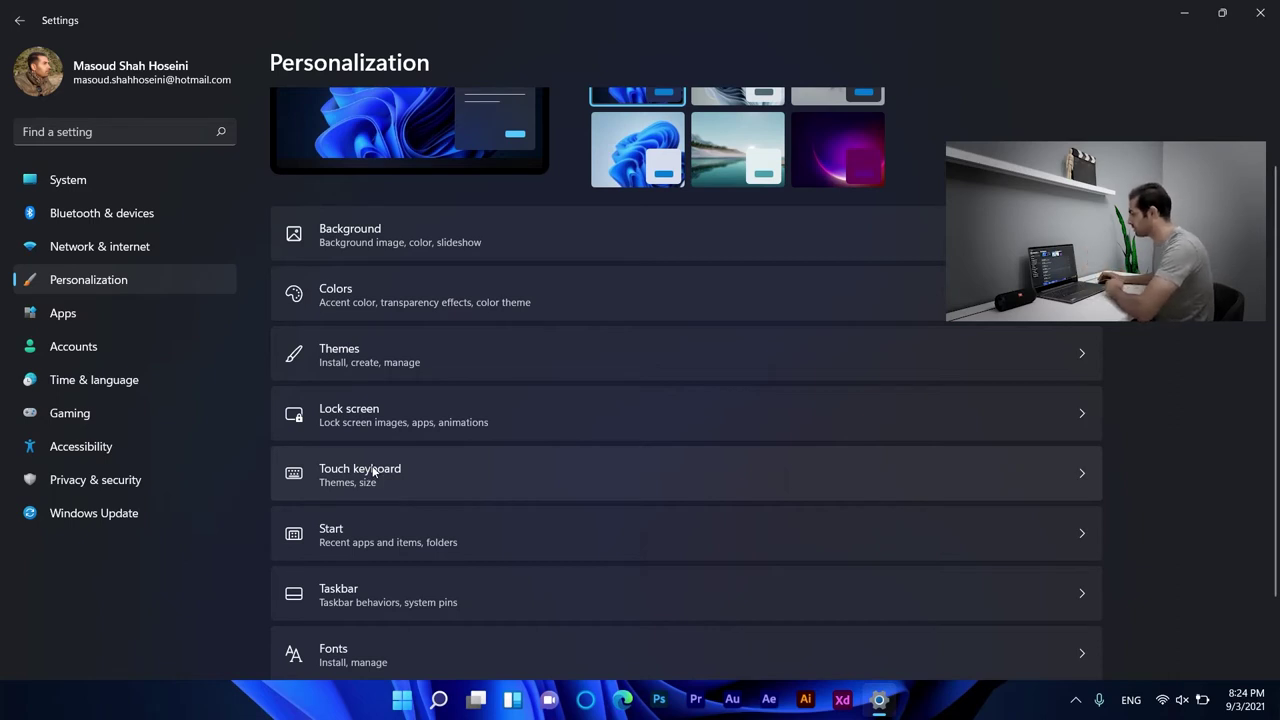
scroll(372, 468, "down", 2)
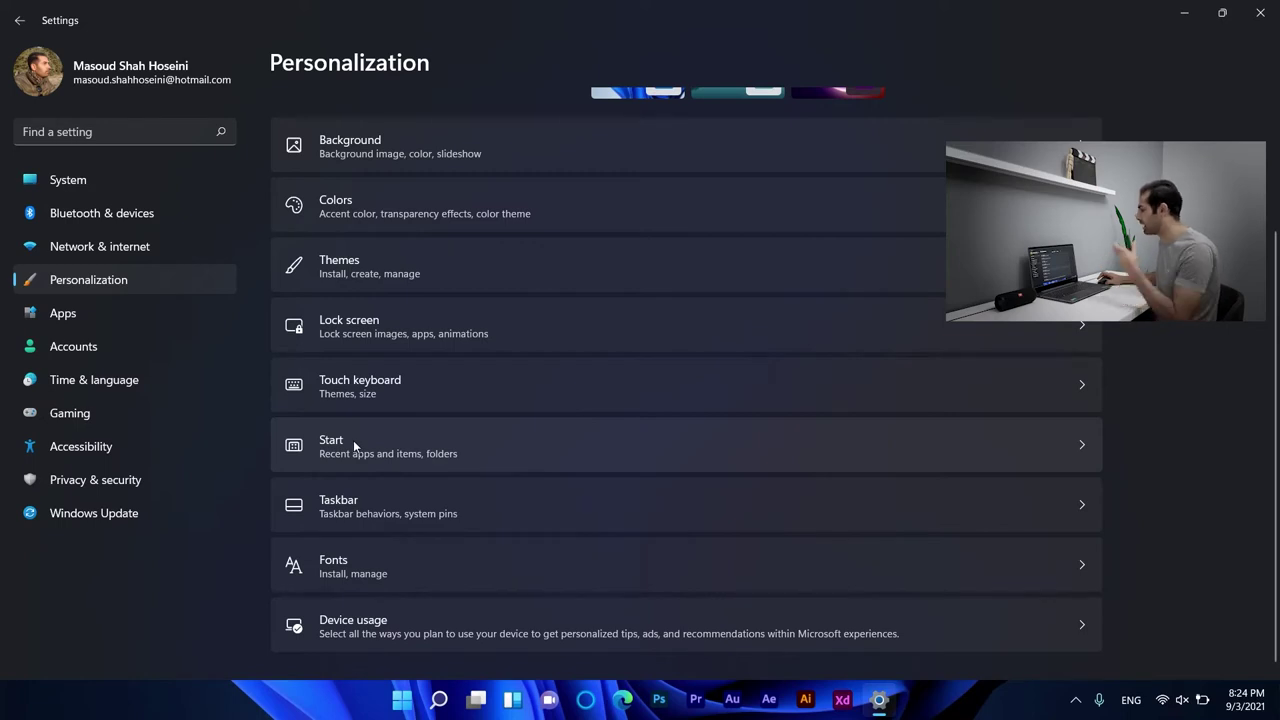
left_click(353, 443)
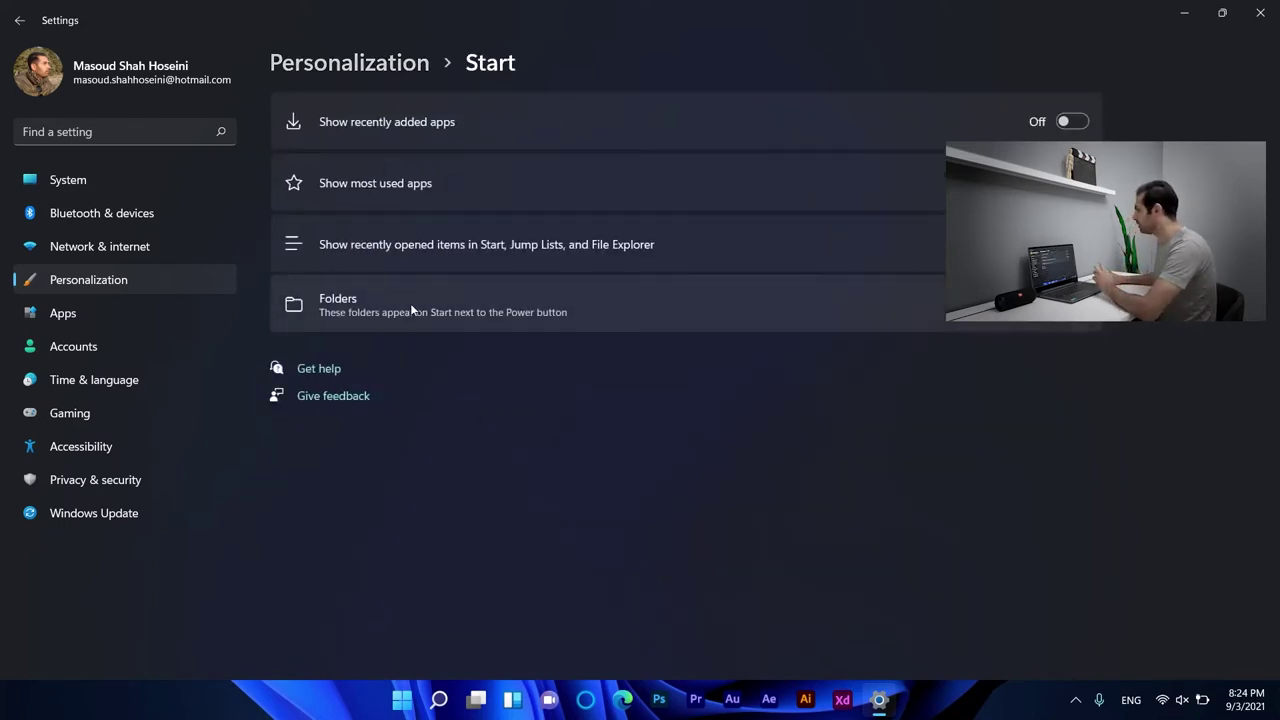
left_click(882, 305)
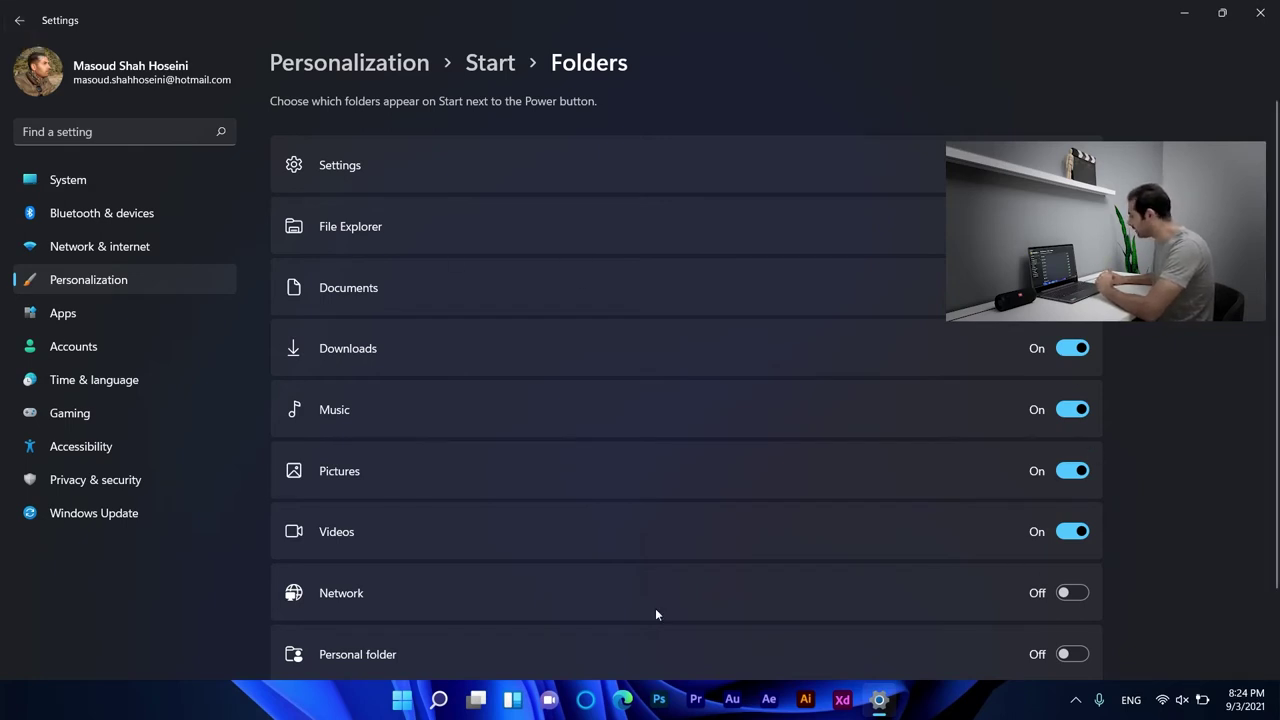
Compare the folder options with the folder shortcuts beside the Start menu's power button, and close Settings.
left_click(402, 699)
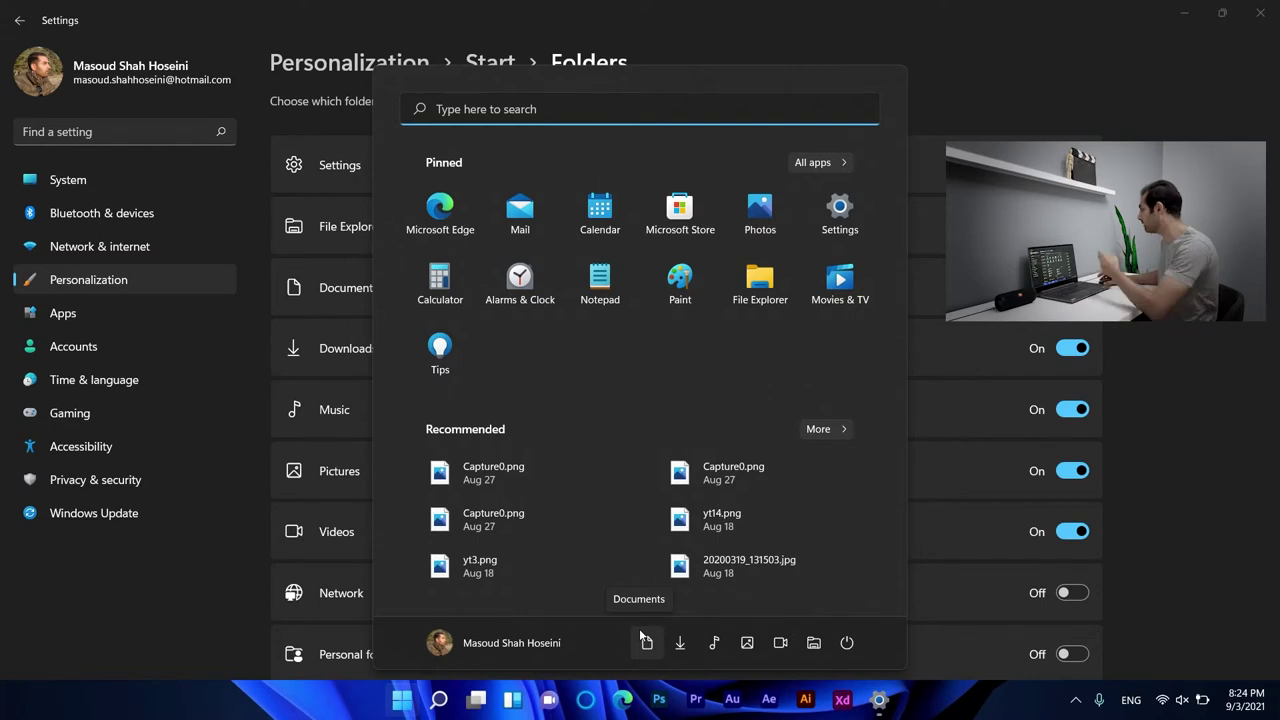
left_click(829, 36)
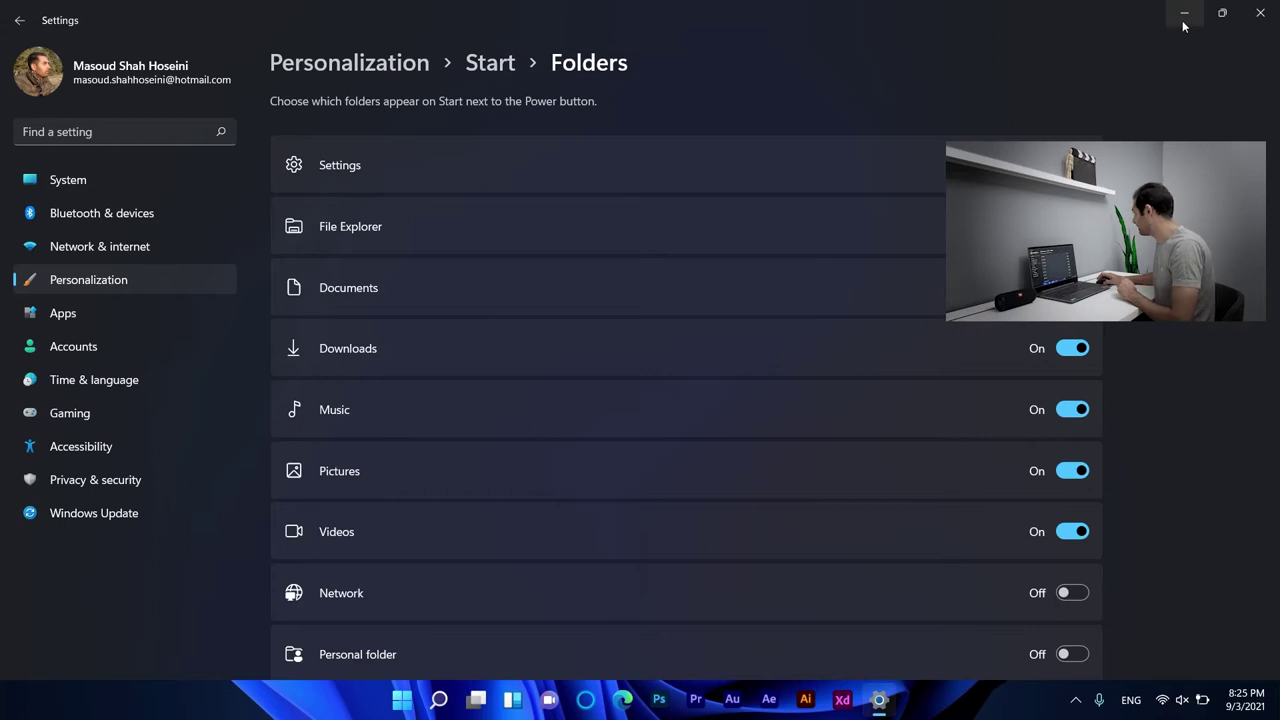
left_click(1259, 14)
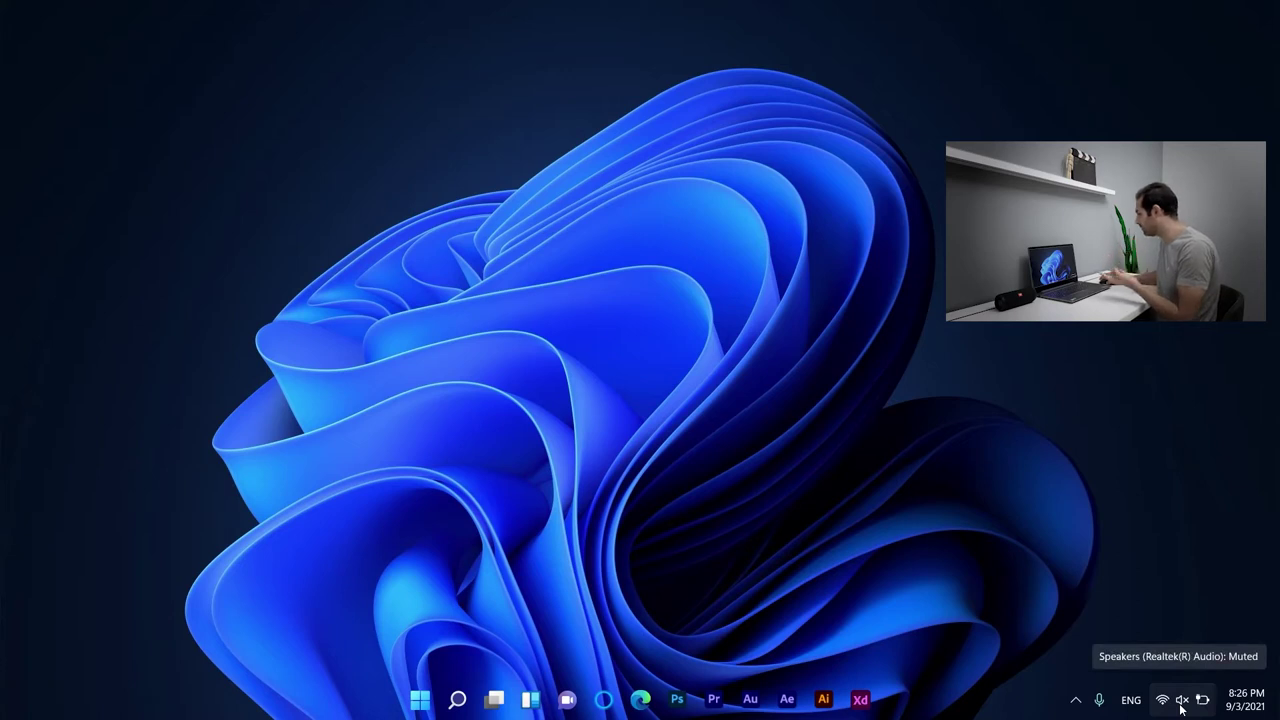
Show the quick settings for Wi-Fi, brightness and volume twice, dismissing them each time.
left_click(1181, 704)
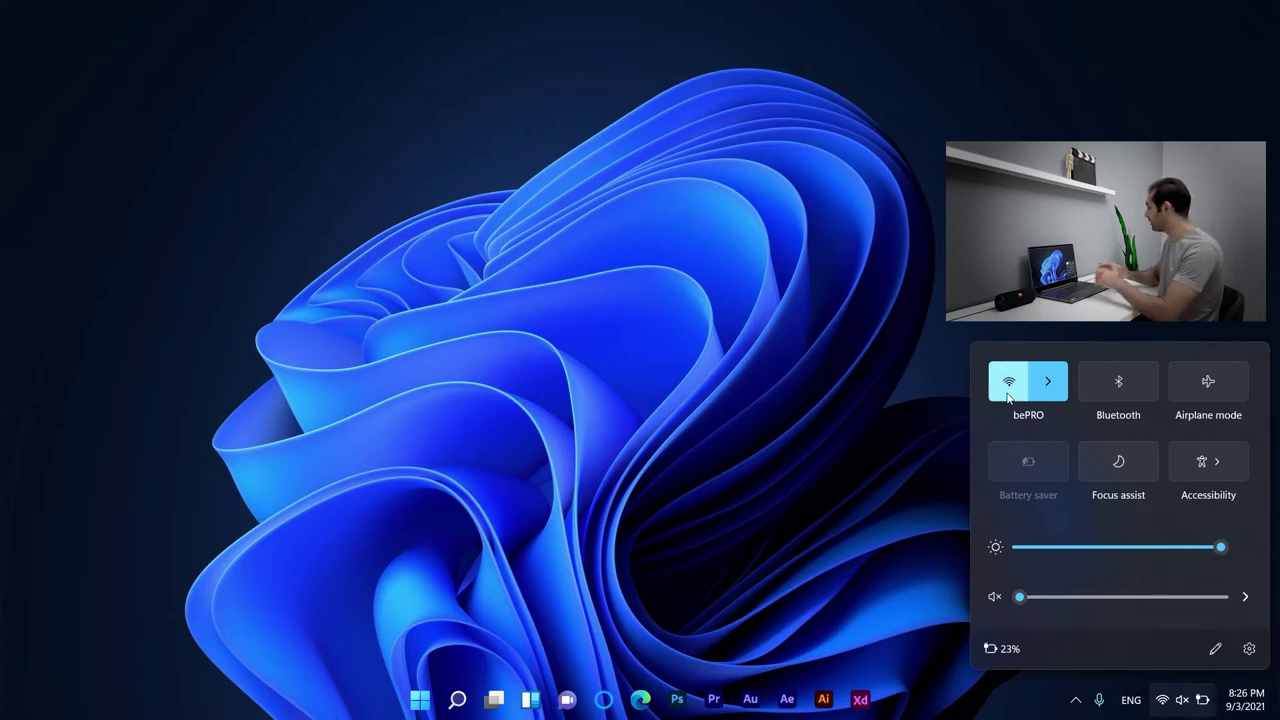
left_click(704, 389)
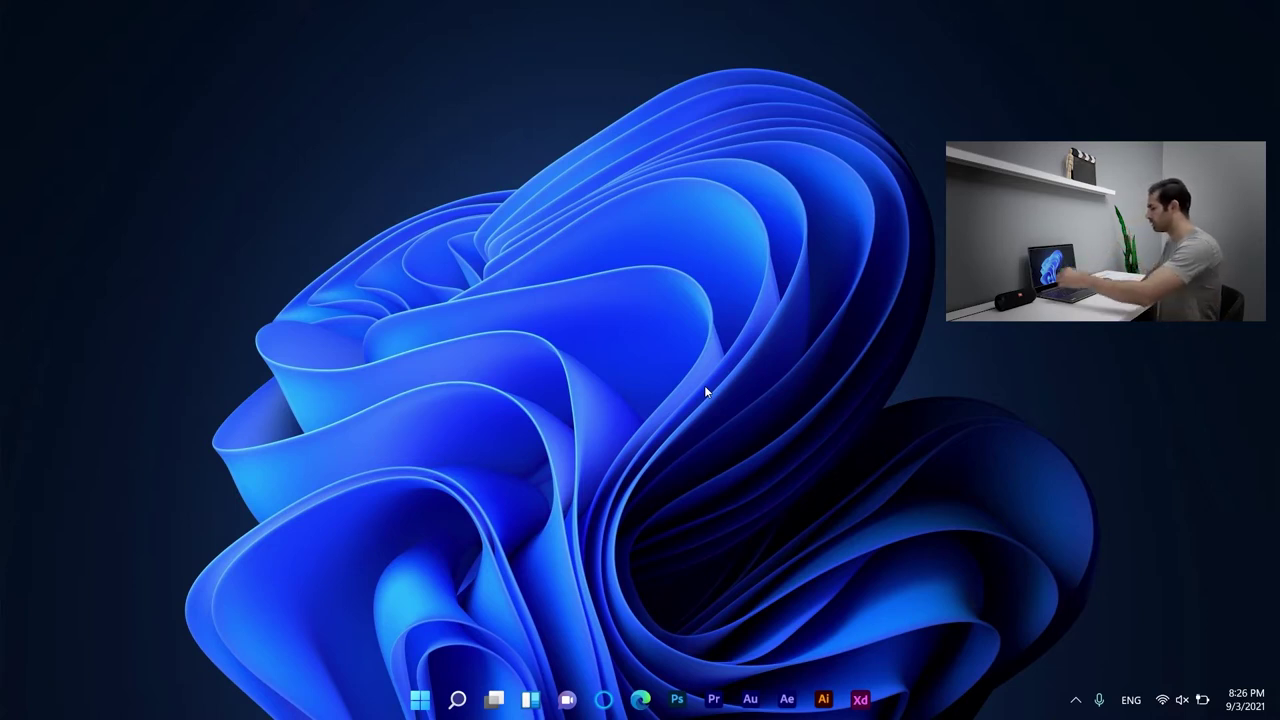
key("super+a")
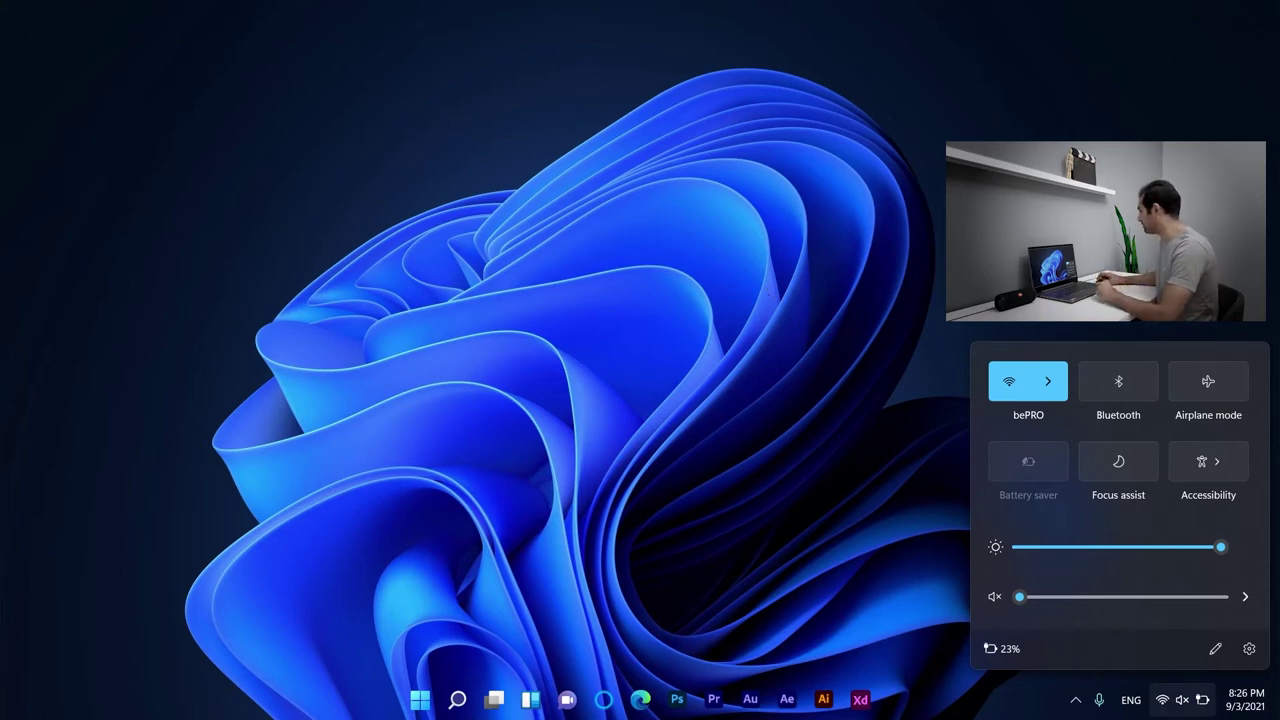
left_click(632, 266)
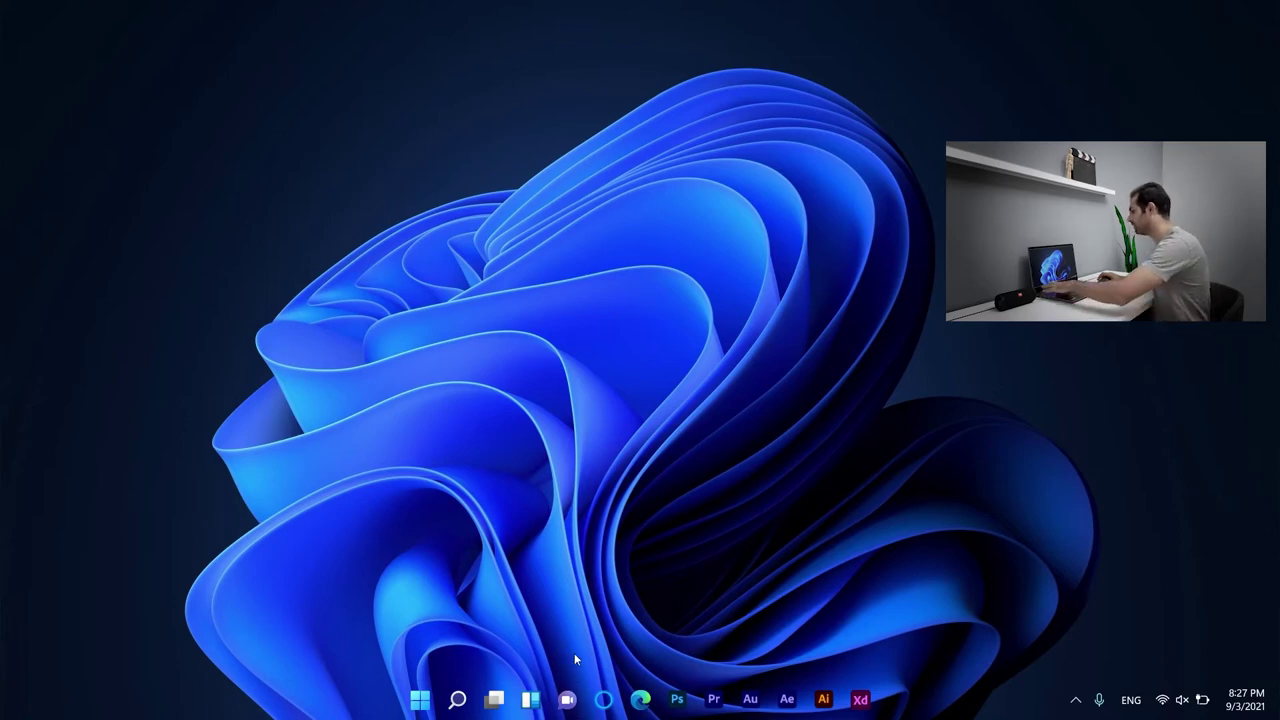
Open the Projects (D:) drive in File Explorer and show the context menu for its empty area.
key("super+e")
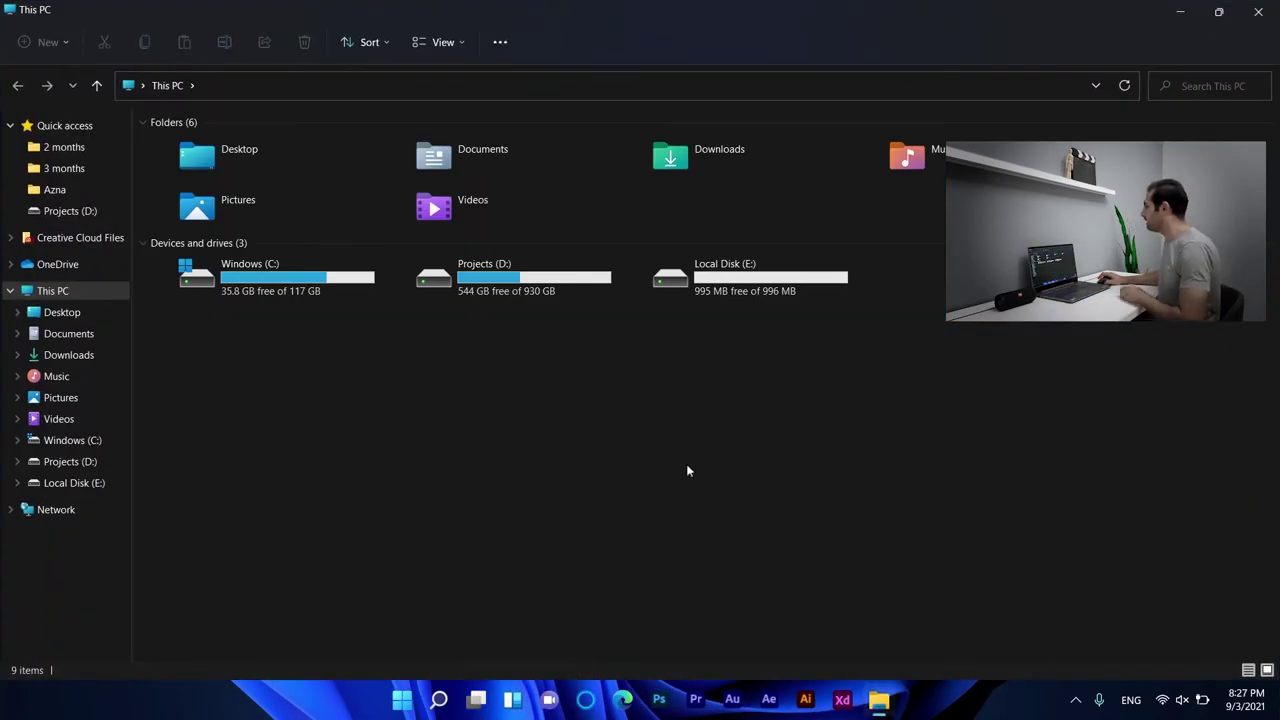
double_click(500, 278)
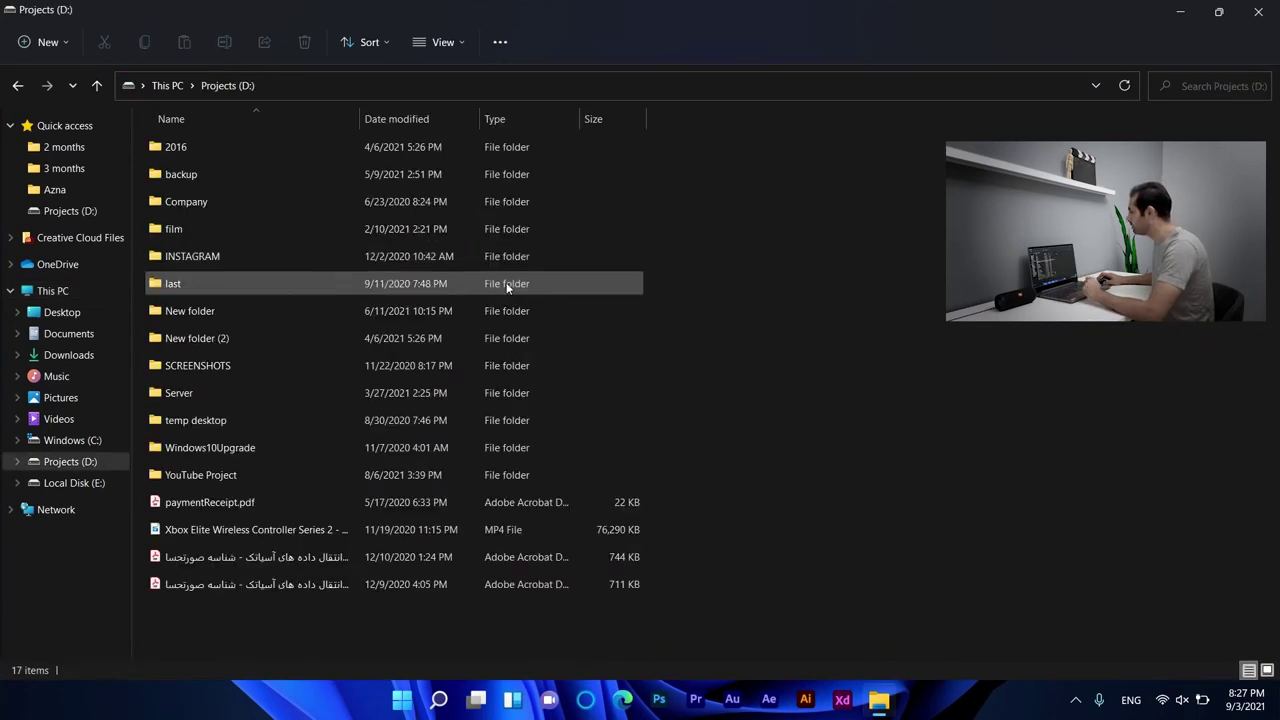
right_click(226, 312)
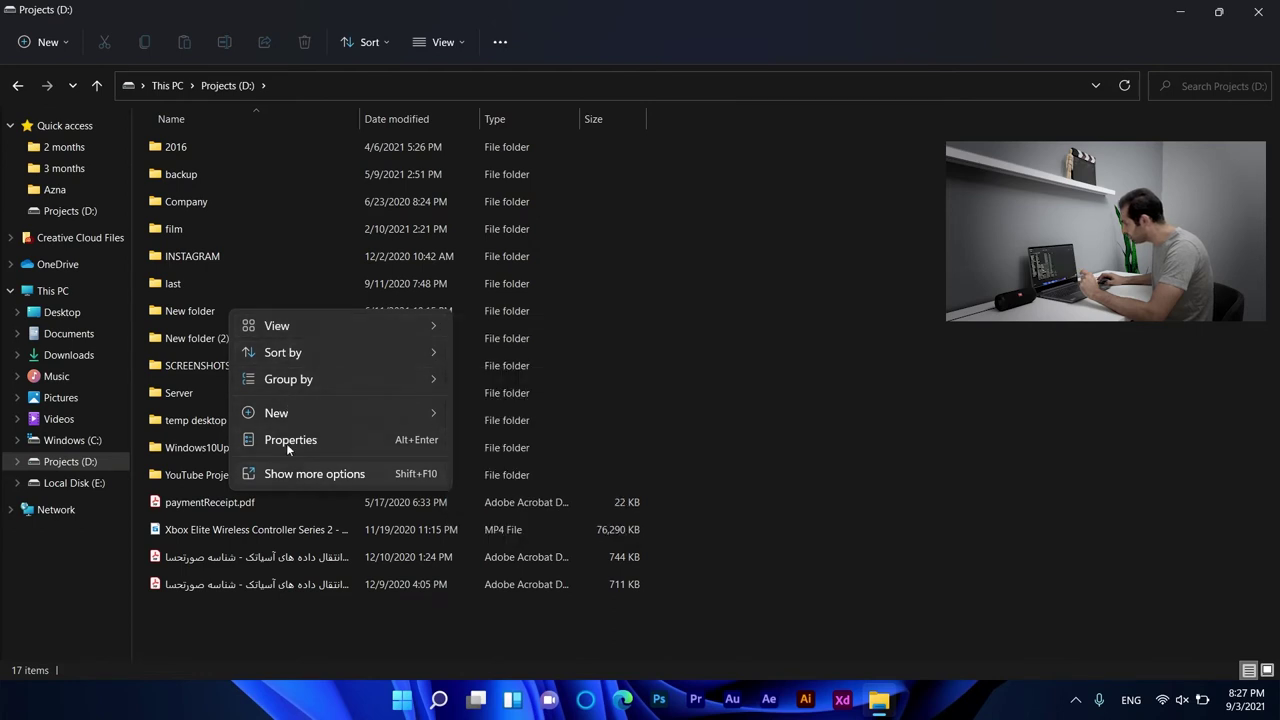
Copy the folder "New folder (2)" on the Projects (D:) drive.
left_click(187, 344)
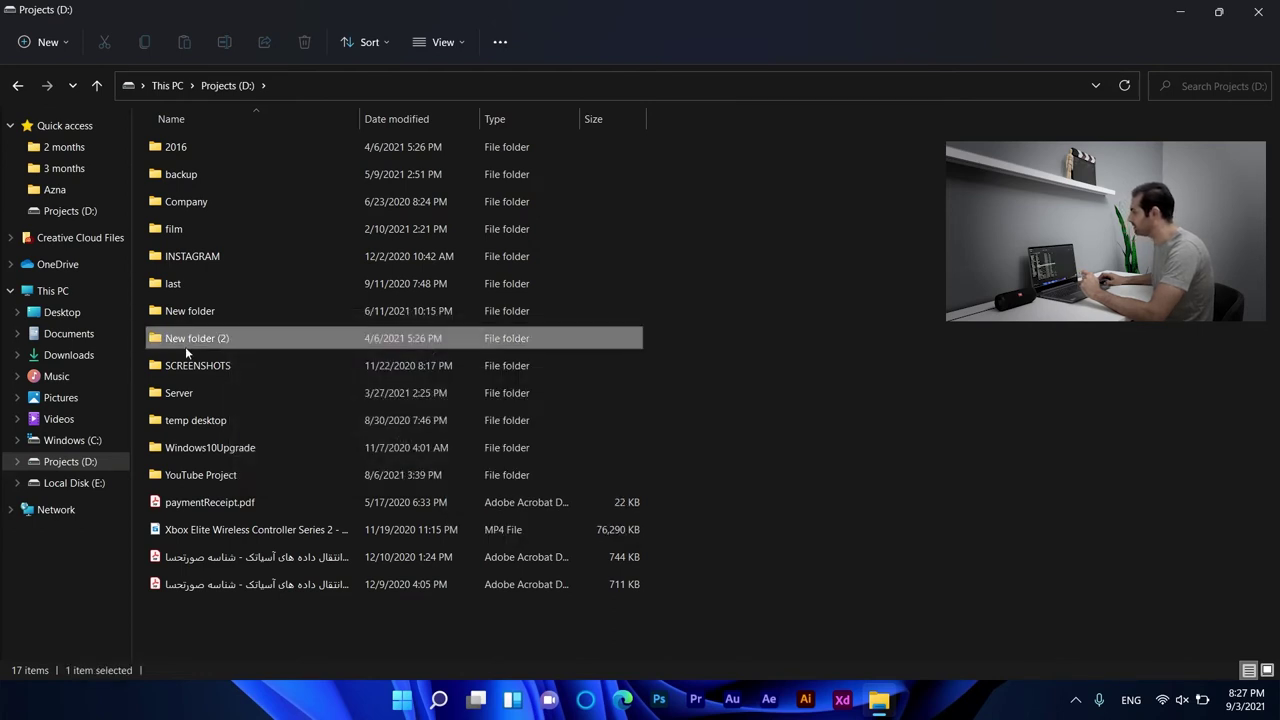
right_click(185, 346)
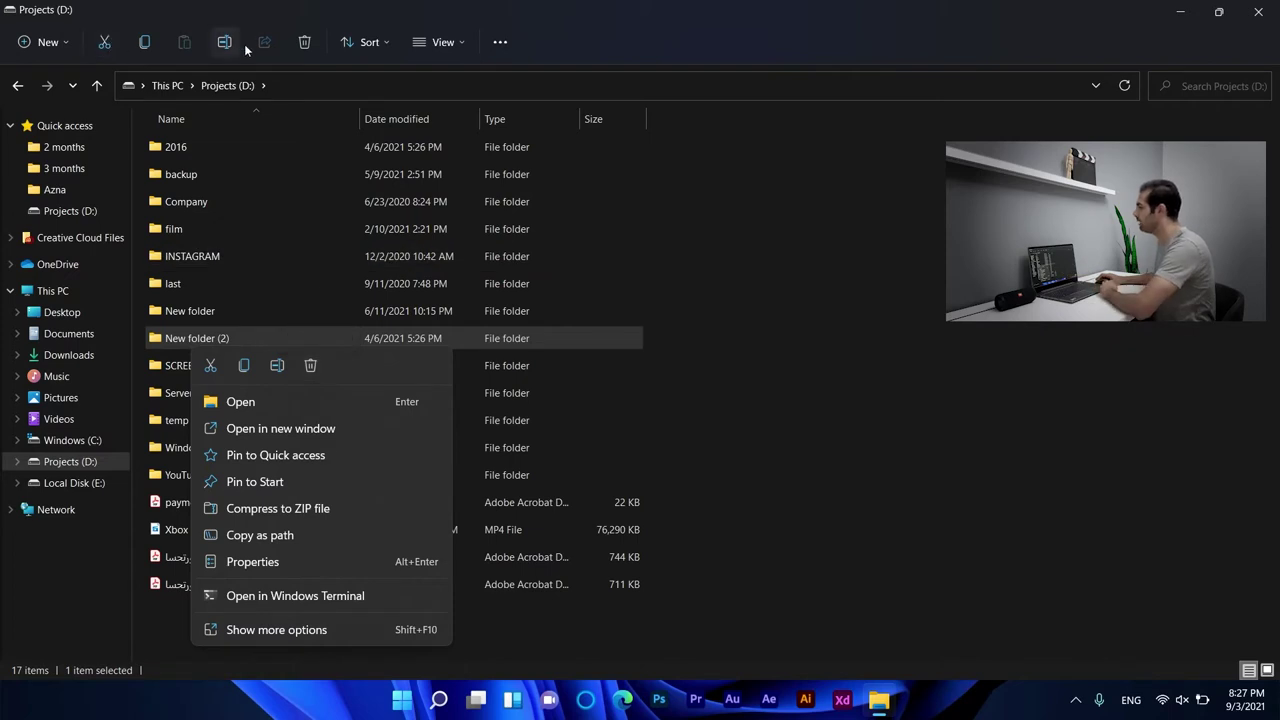
left_click(243, 366)
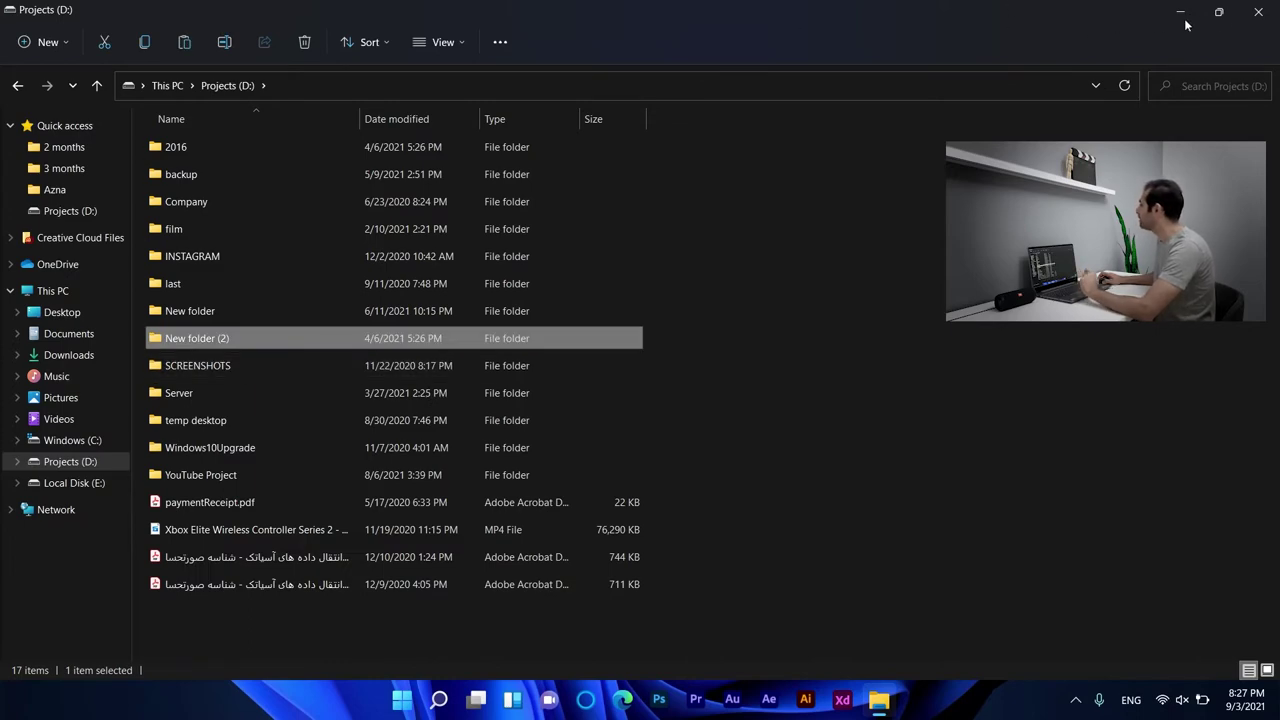
Close File Explorer, and look at the desktop's context menu with its Paste option before dismissing it.
left_click(1253, 16)
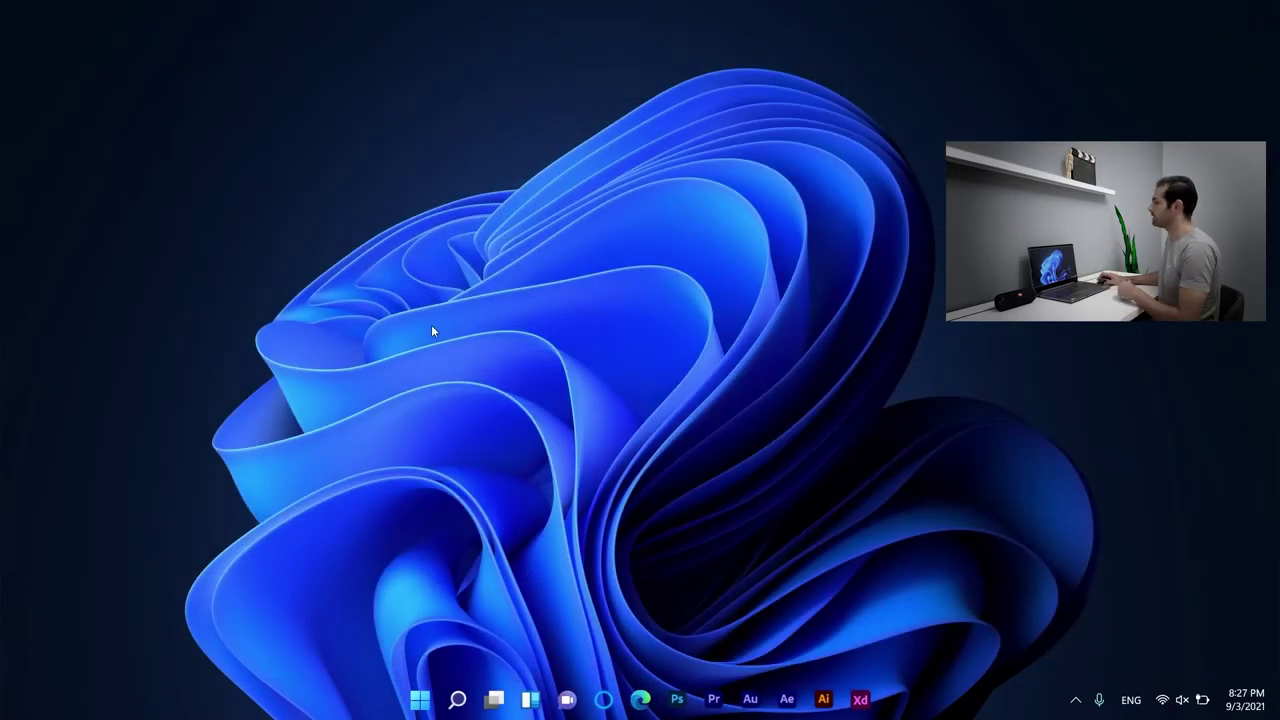
right_click(146, 117)
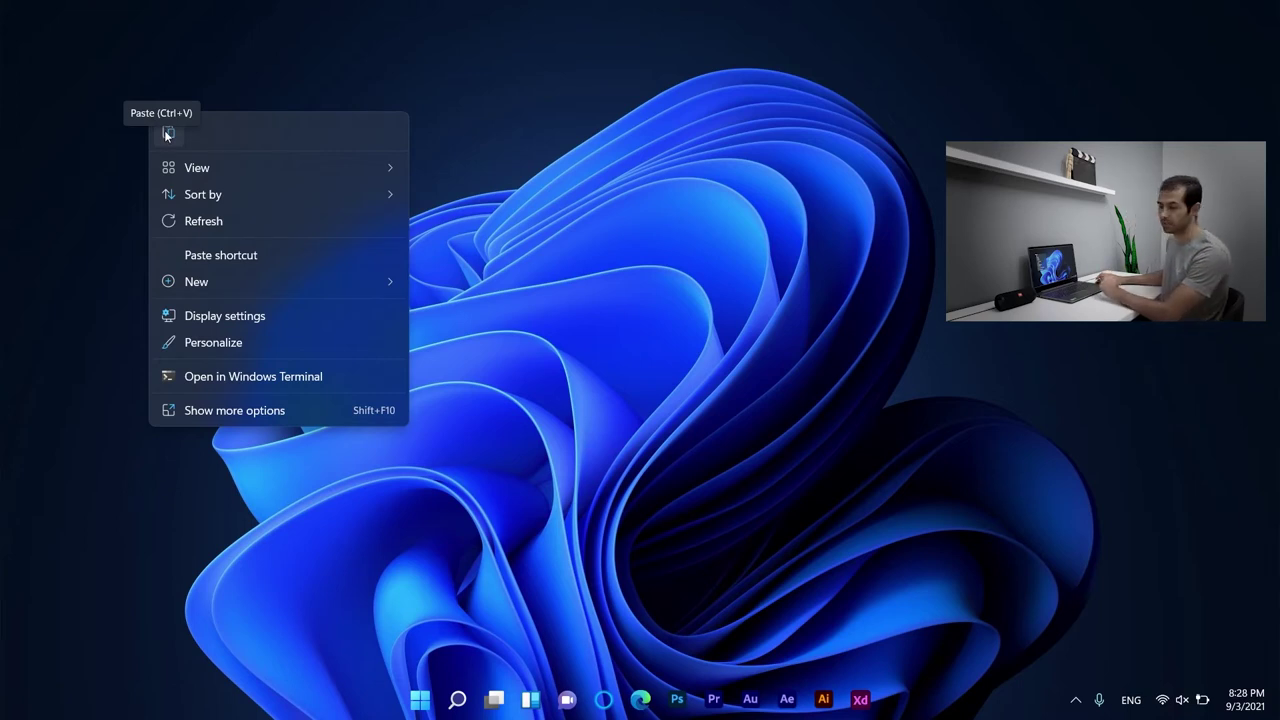
left_click(182, 75)
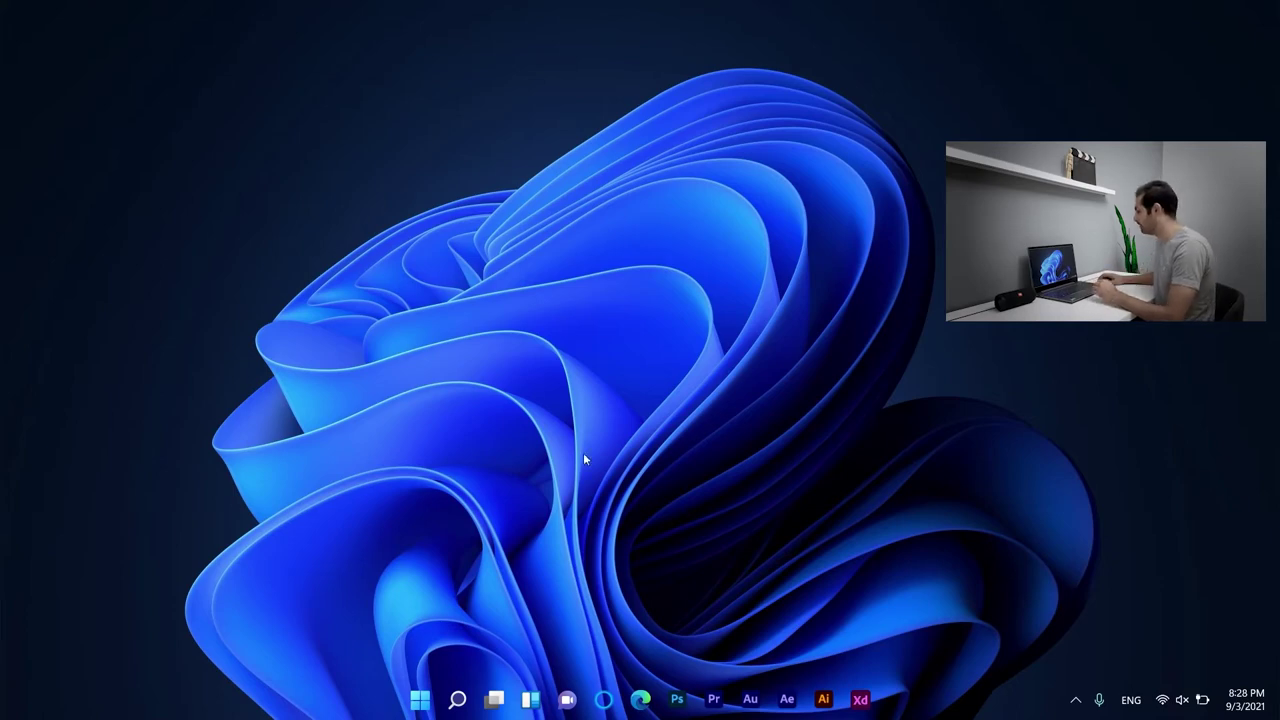
Preview the virtual desktops in Task view and return to the Media desktop.
mouse_move(494, 699)
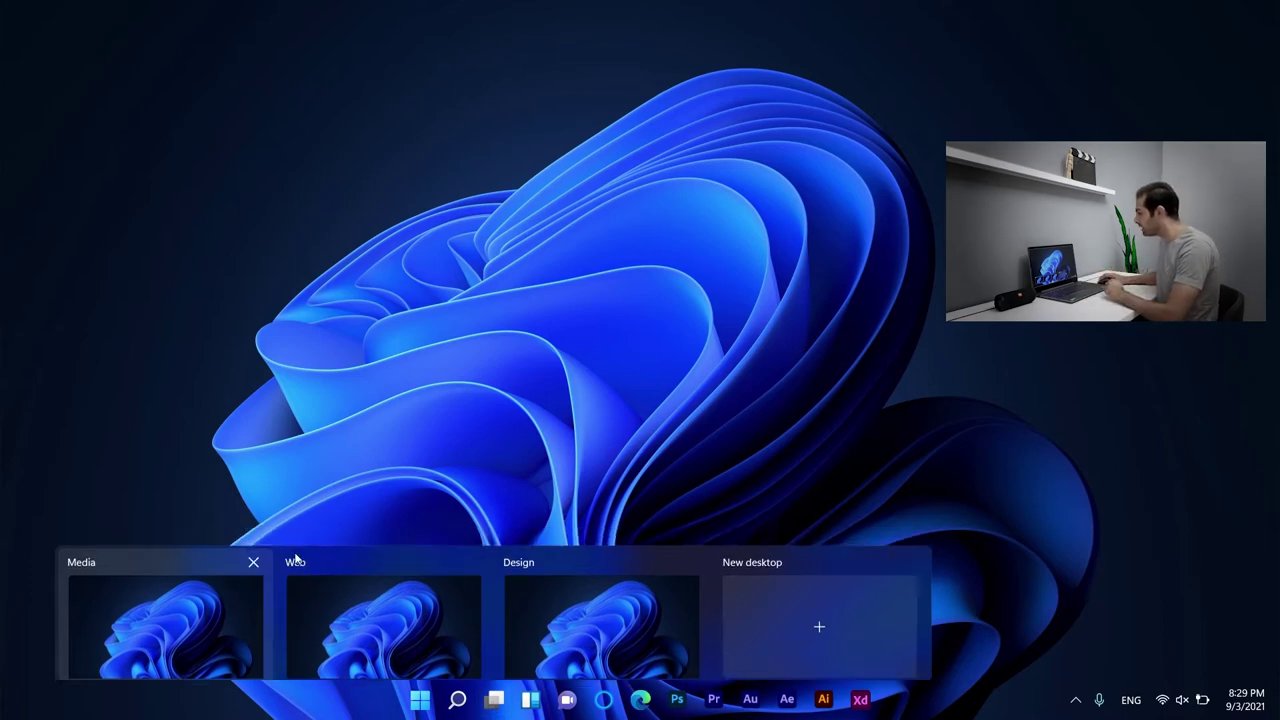
left_click(496, 700)
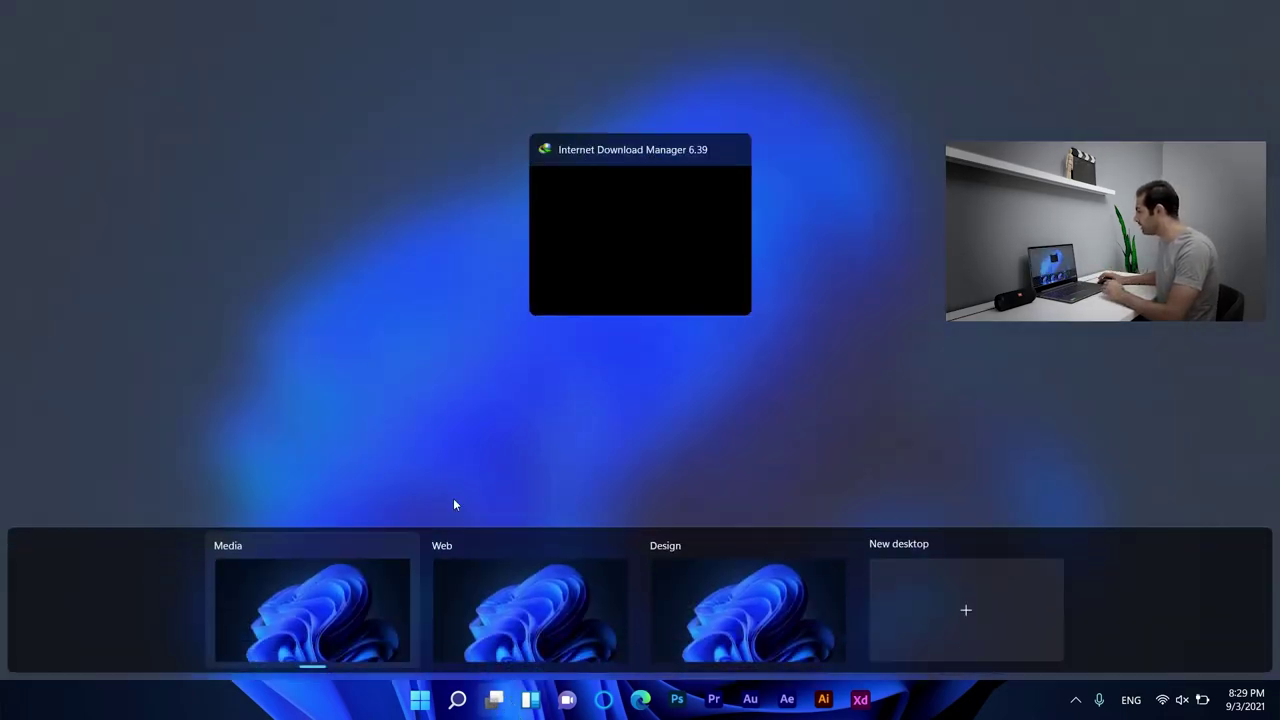
left_click(256, 605)
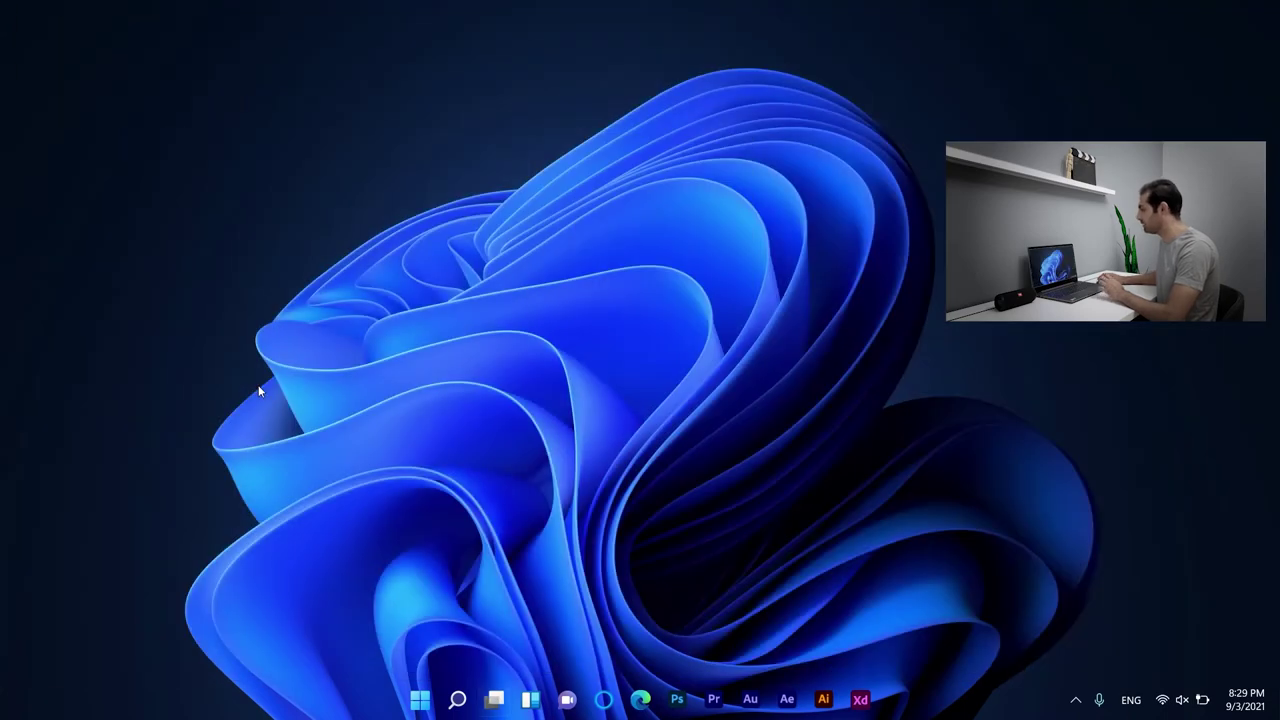
Show the Media desktop's options in Task view, dismiss them and go back to the desktop.
left_click(494, 706)
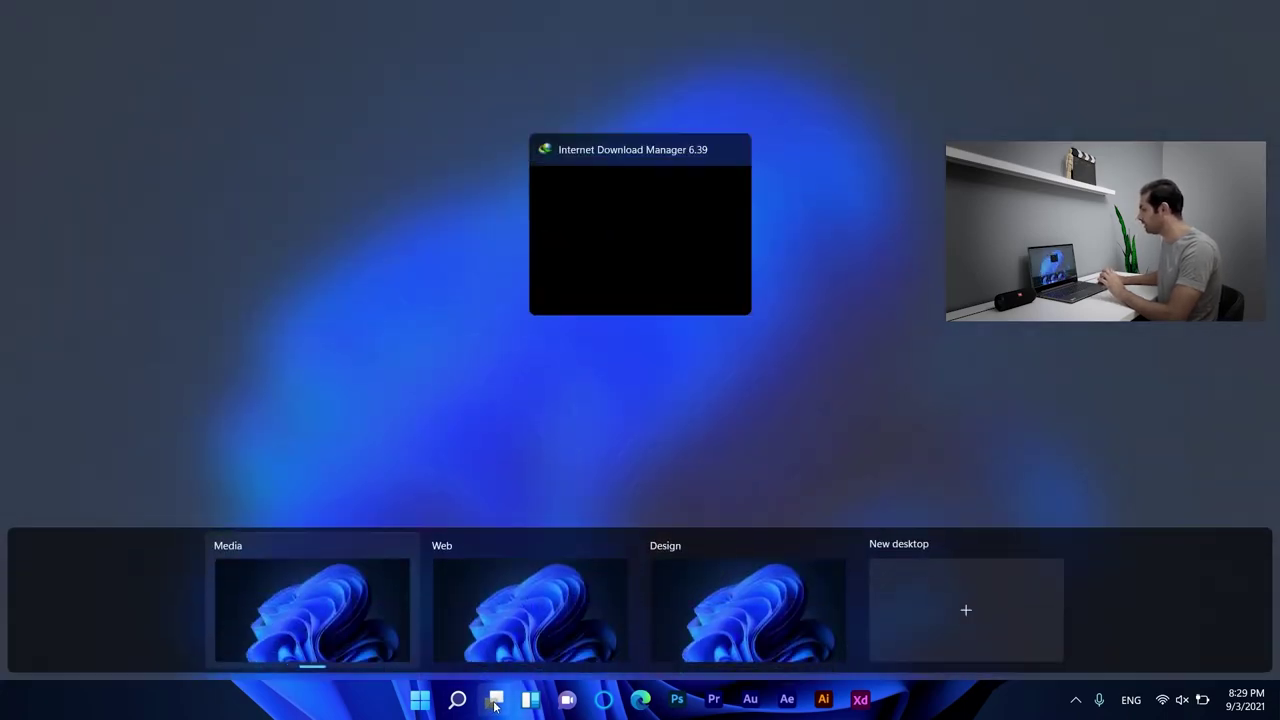
right_click(300, 551)
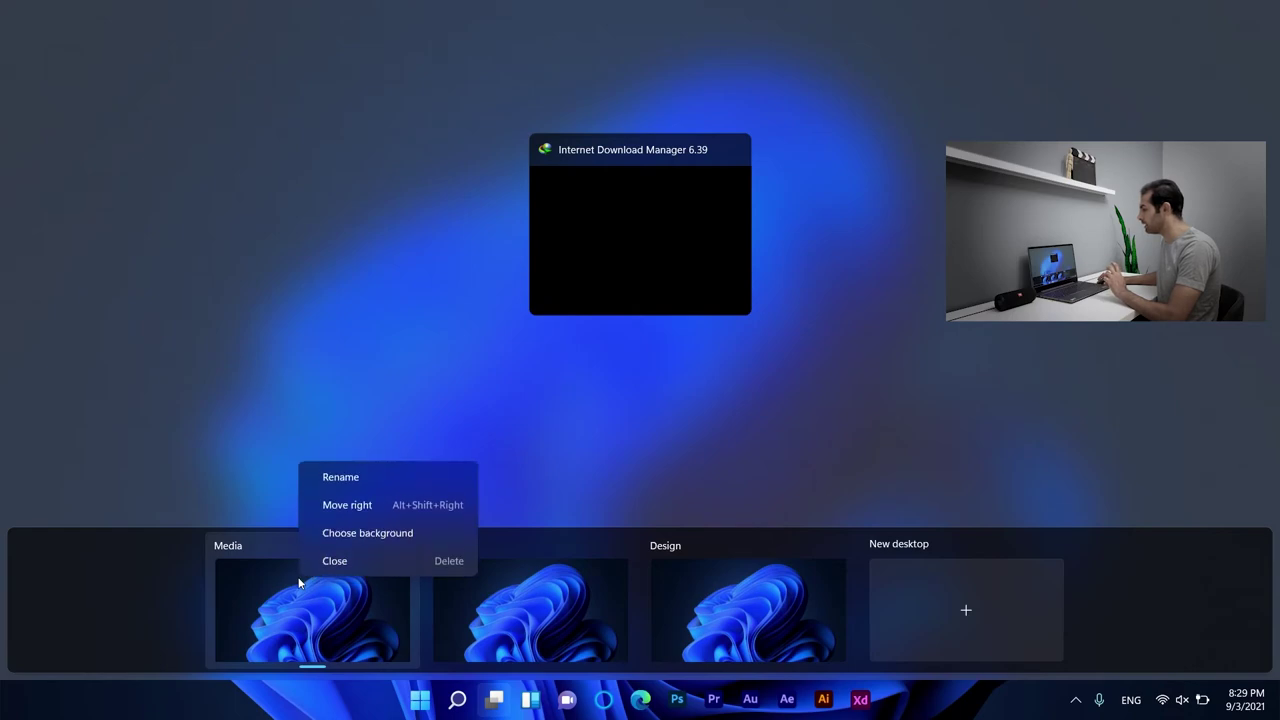
left_click(348, 405)
left_click(391, 536)
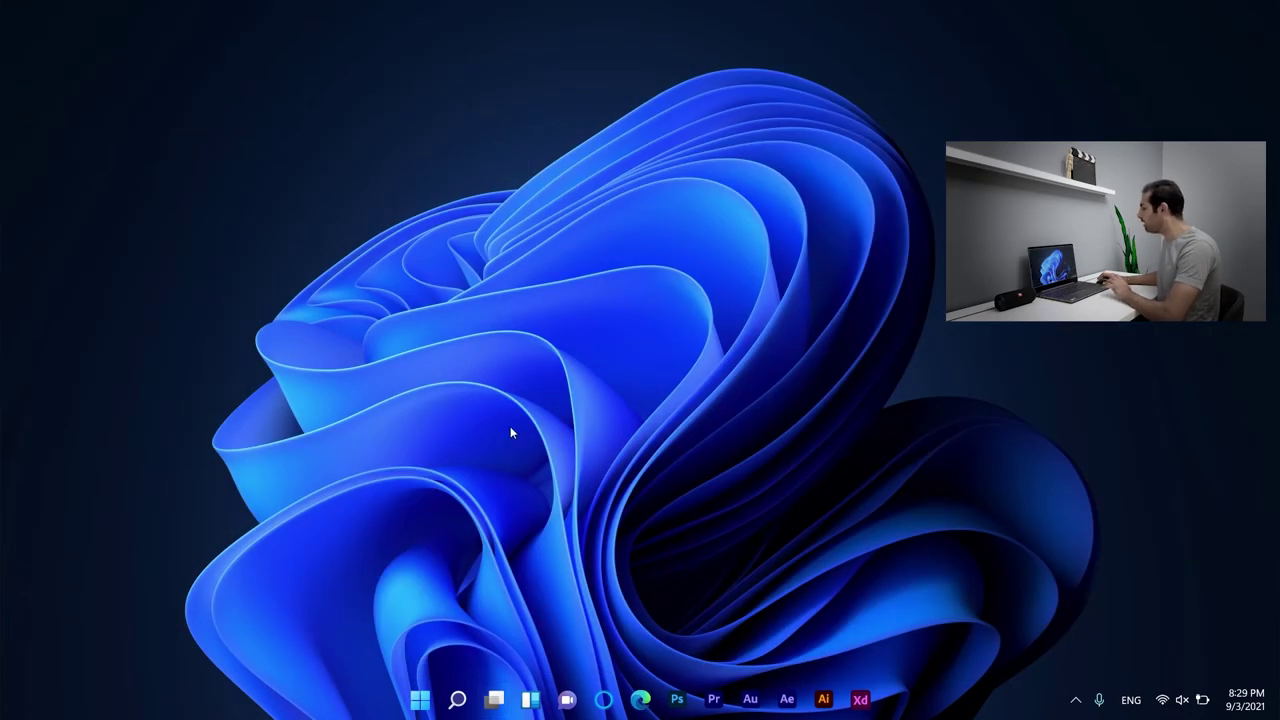
Switch back and forth twice between the Media desktop and the adjacent virtual desktop.
key("ctrl+super+Right")
key("ctrl+super+Left")
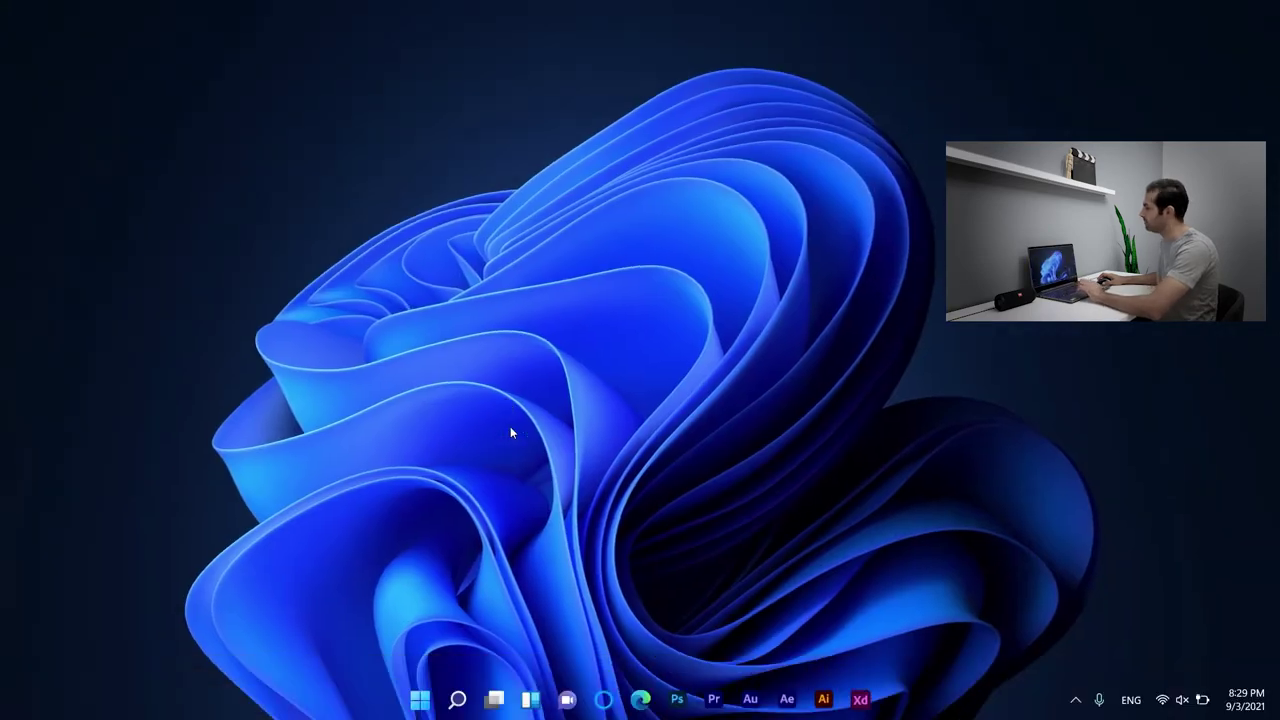
key("ctrl+super+Right")
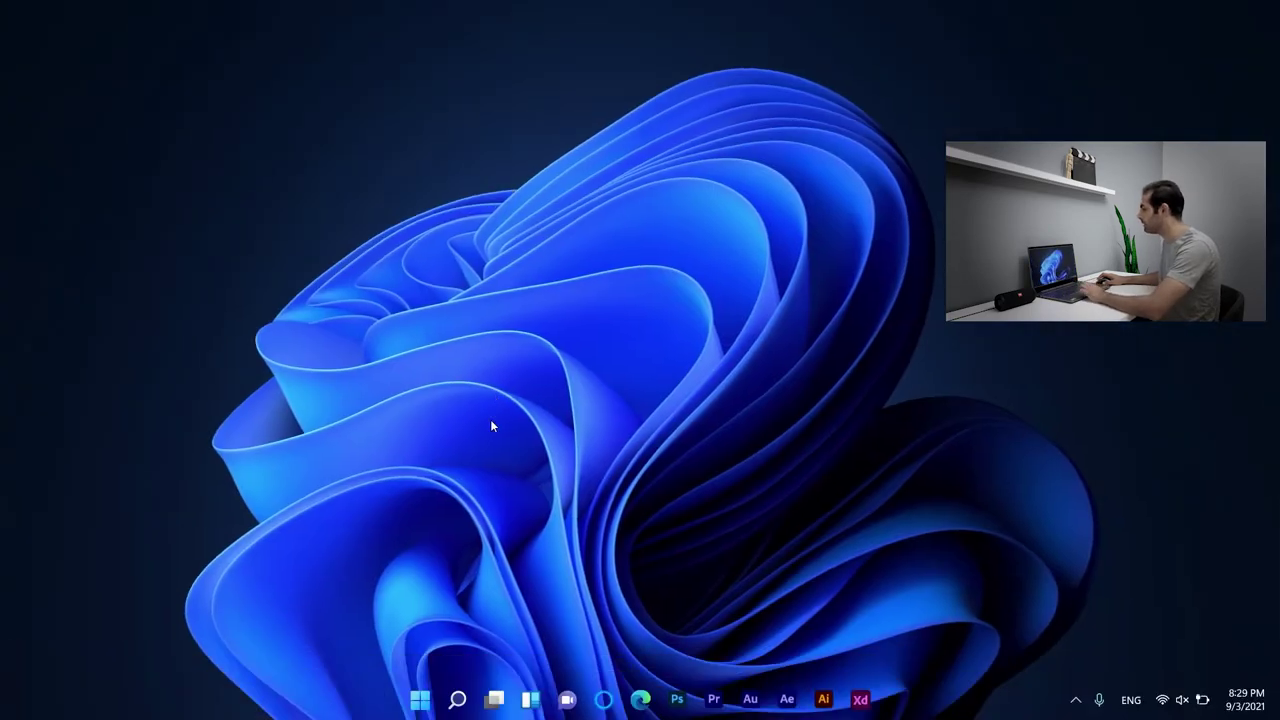
key("ctrl+super+Left")
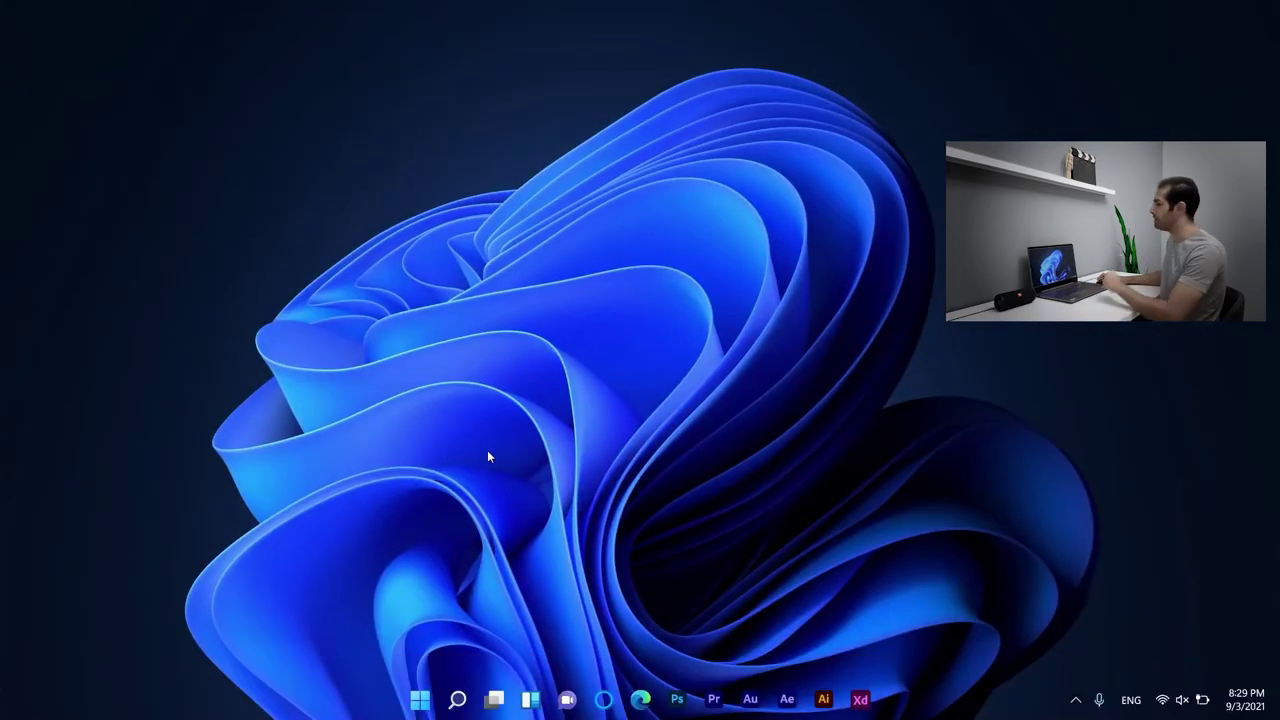
Review the Media desktop's options in Task view again and switch to the Web desktop.
left_click(495, 703)
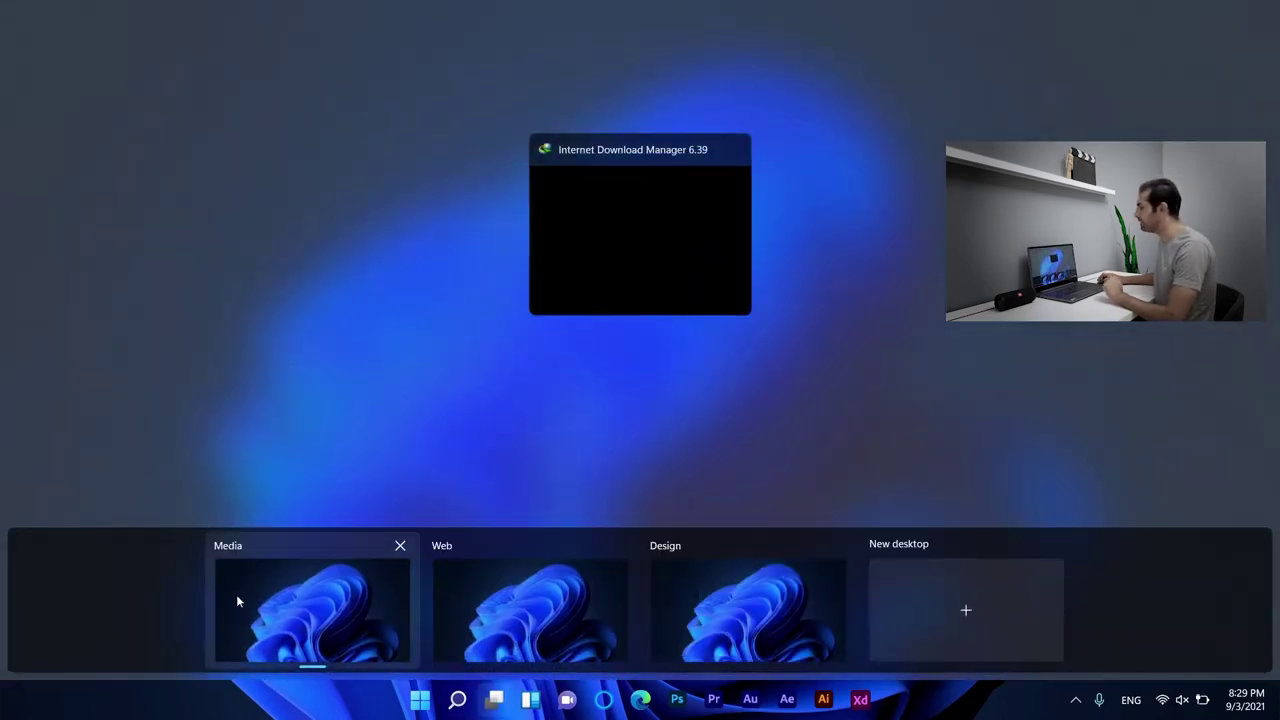
right_click(283, 588)
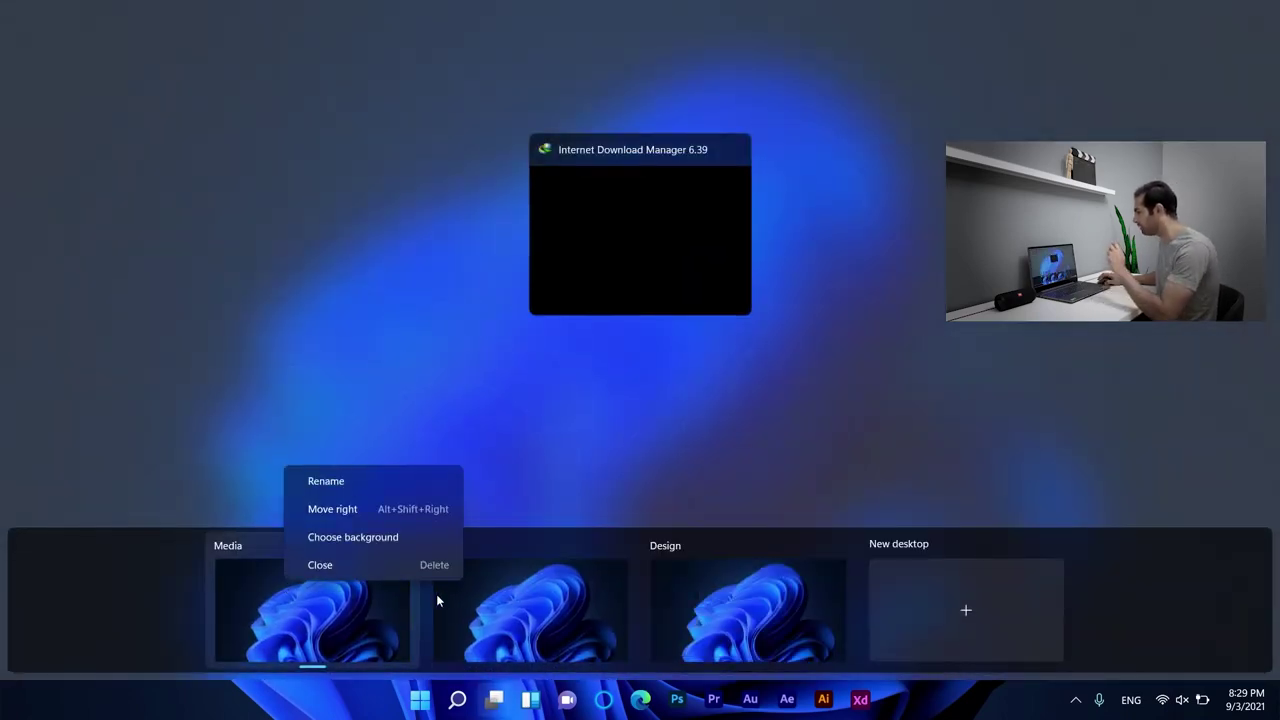
left_click(548, 598)
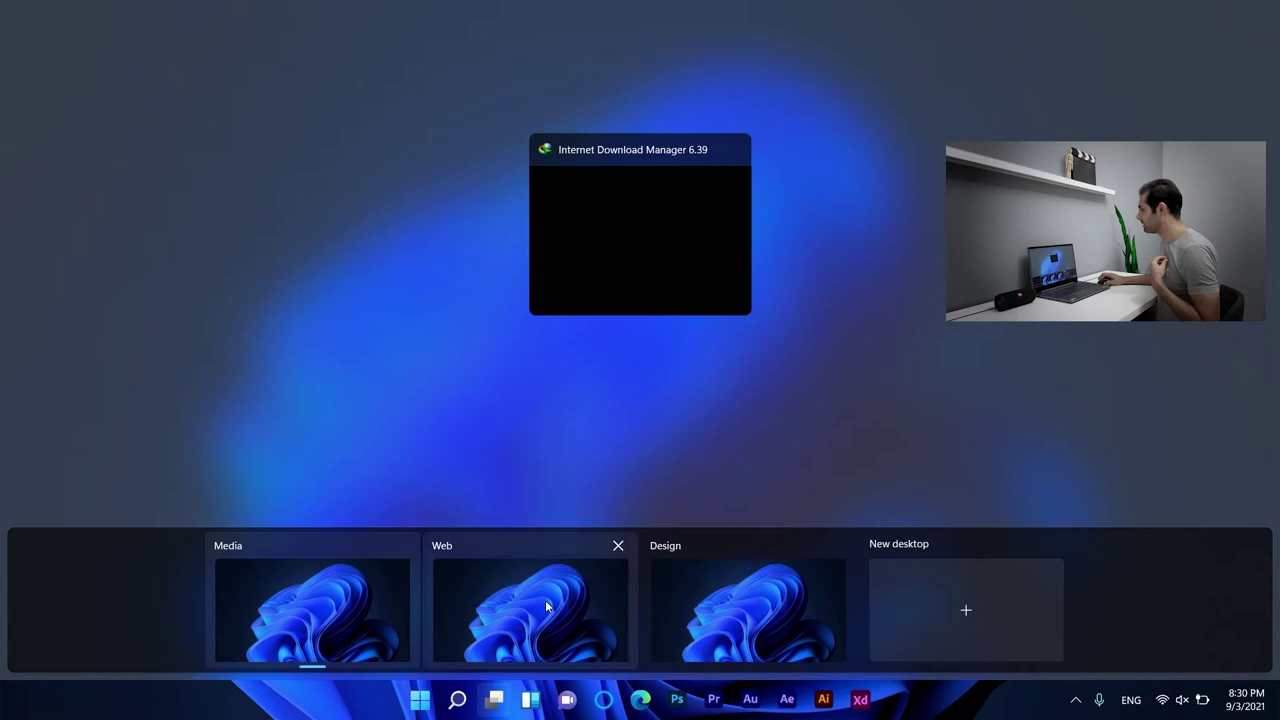
Set the misty grey mountain picture as the Web desktop's background and close Settings.
right_click(479, 588)
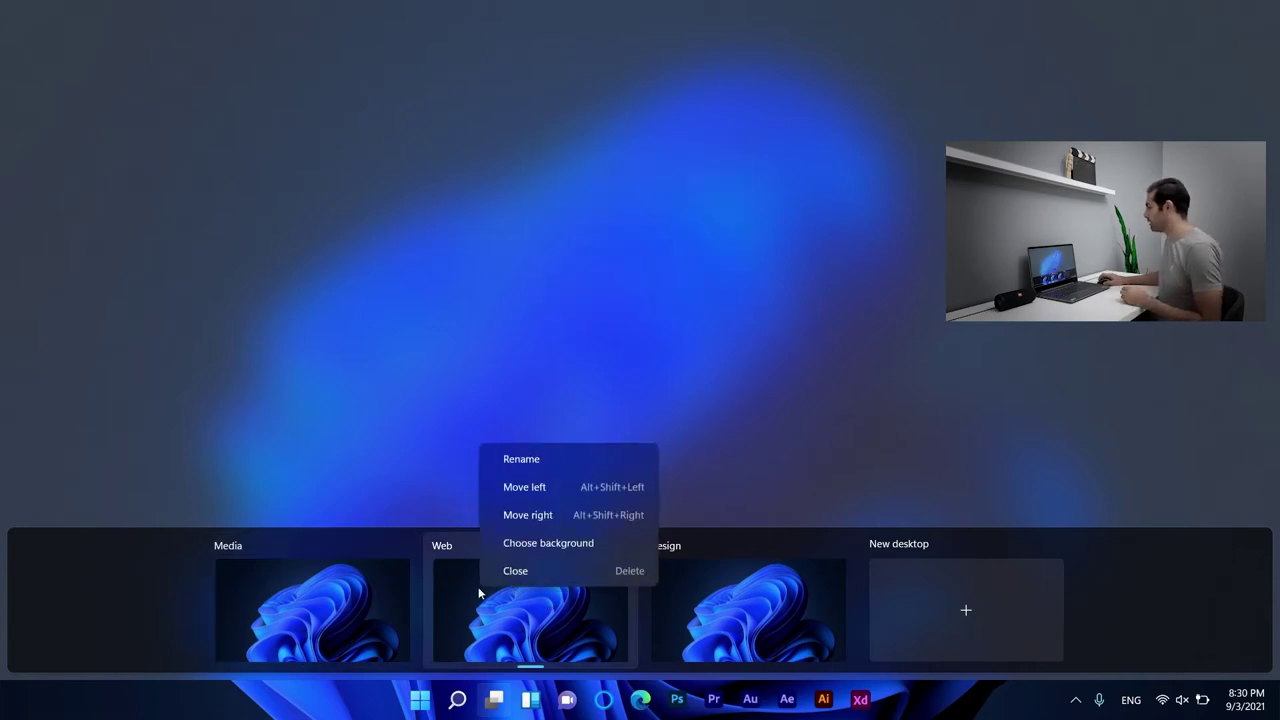
left_click(538, 543)
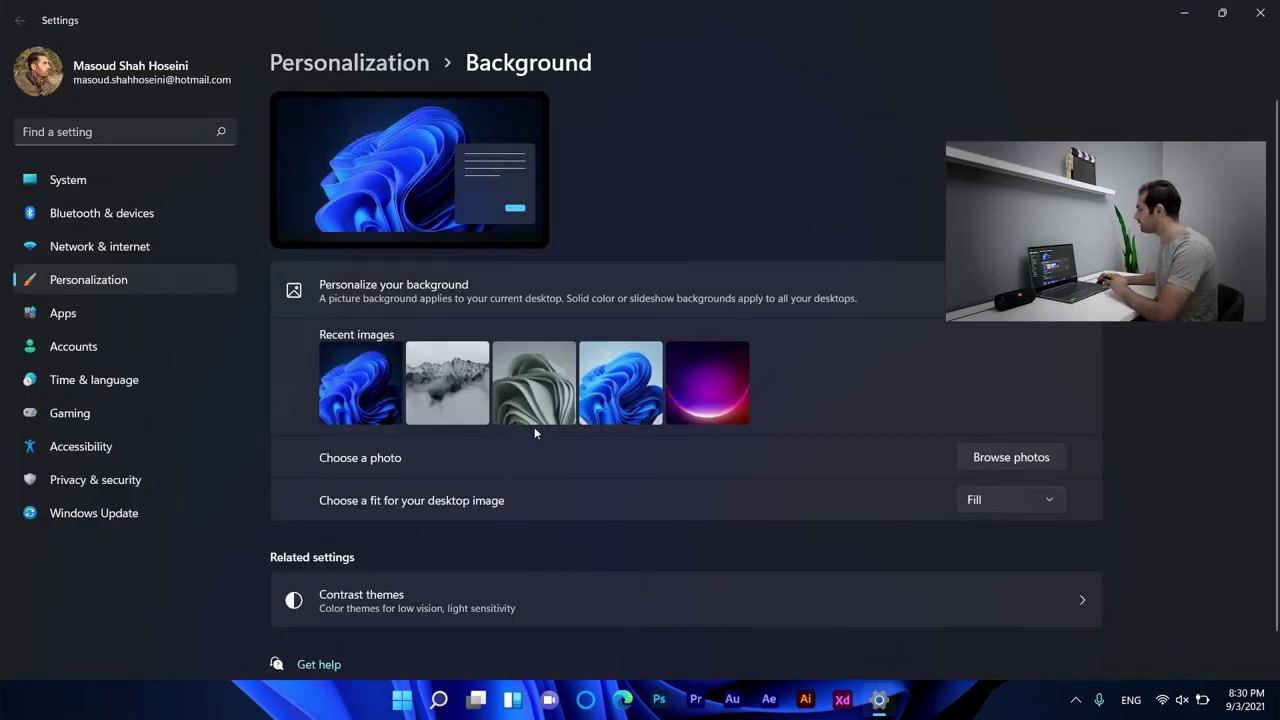
left_click(445, 399)
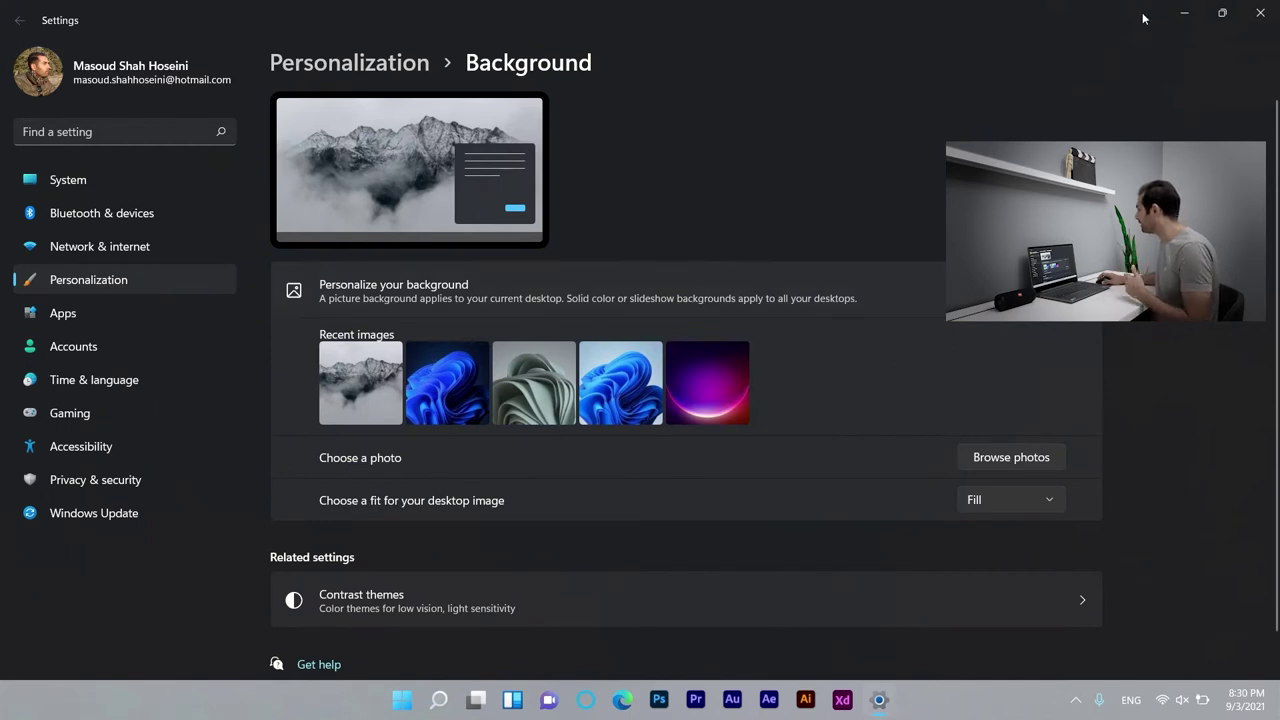
left_click(1262, 14)
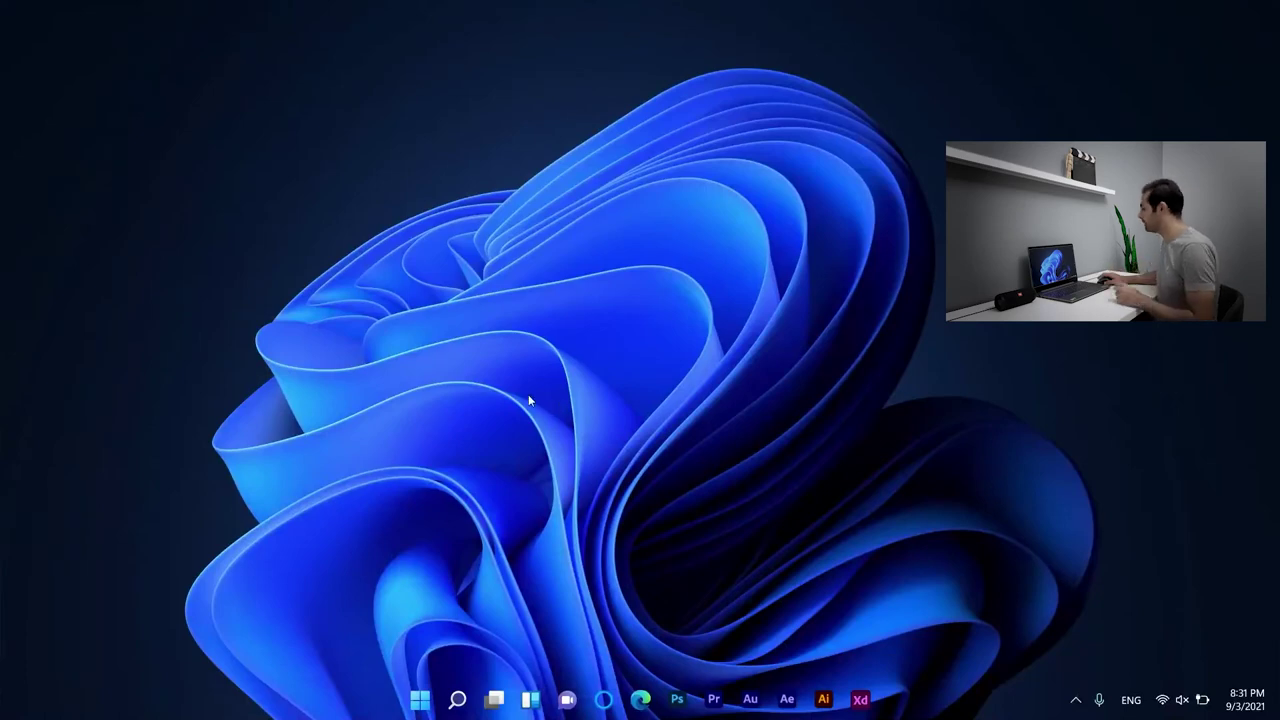
Open Microsoft Edge, snap it to the left half with the two-column snap layout, and dismiss the window suggestions.
left_click(640, 699)
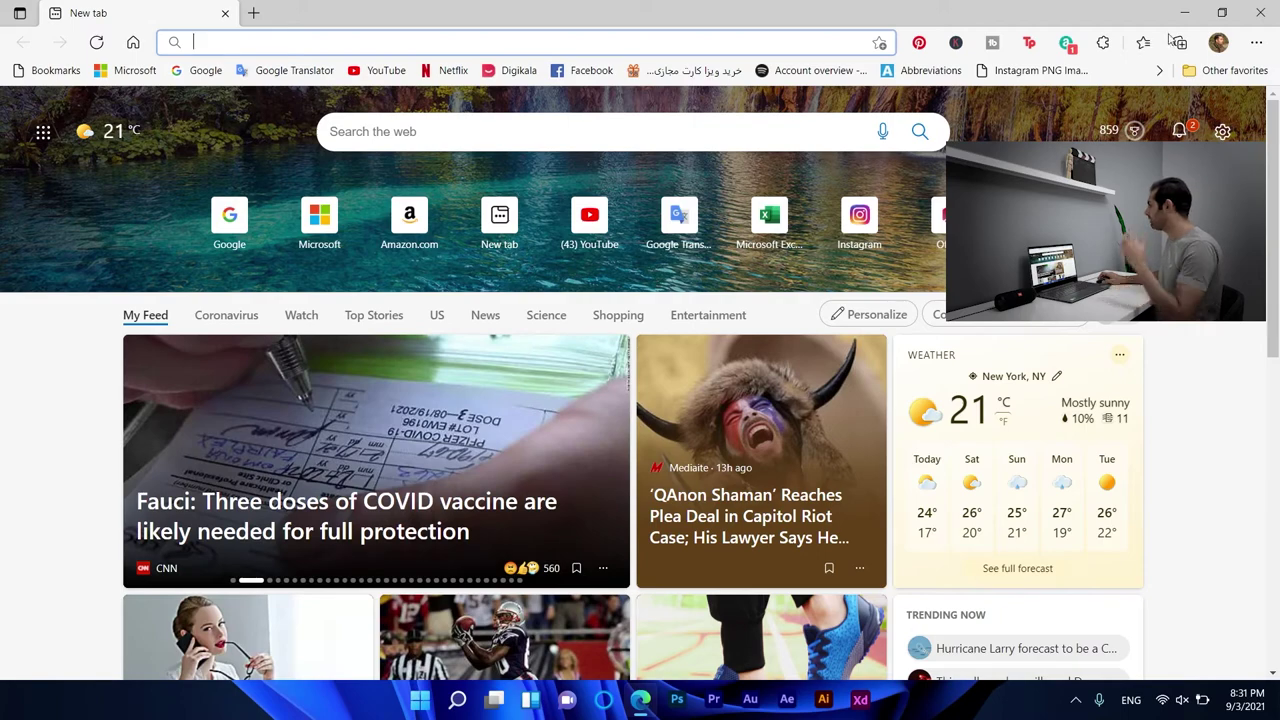
mouse_move(1219, 17)
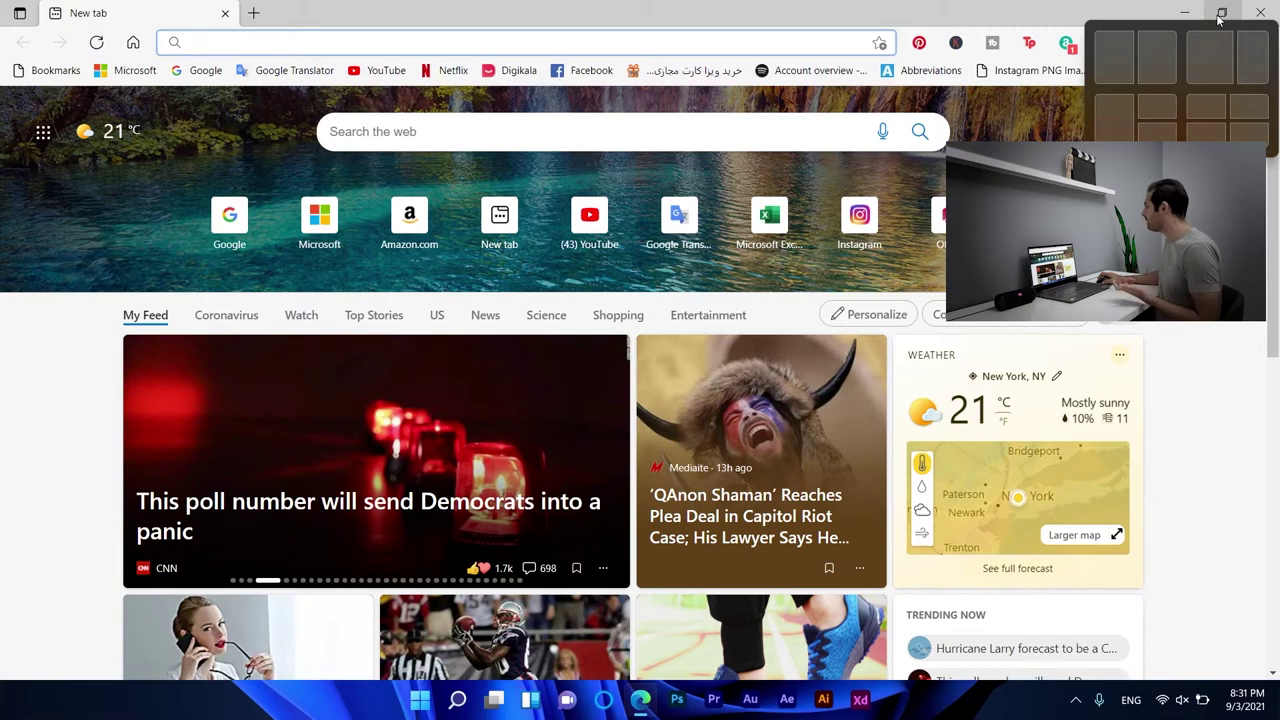
left_click(1120, 58)
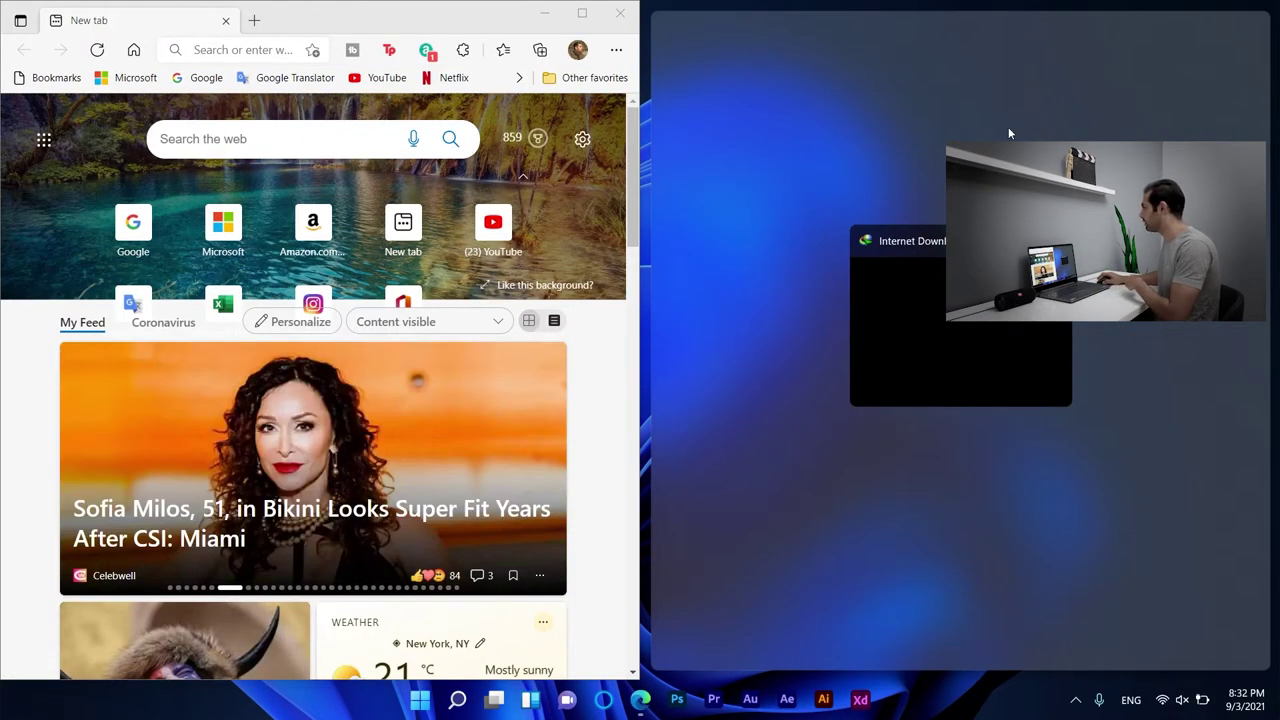
left_click(1008, 130)
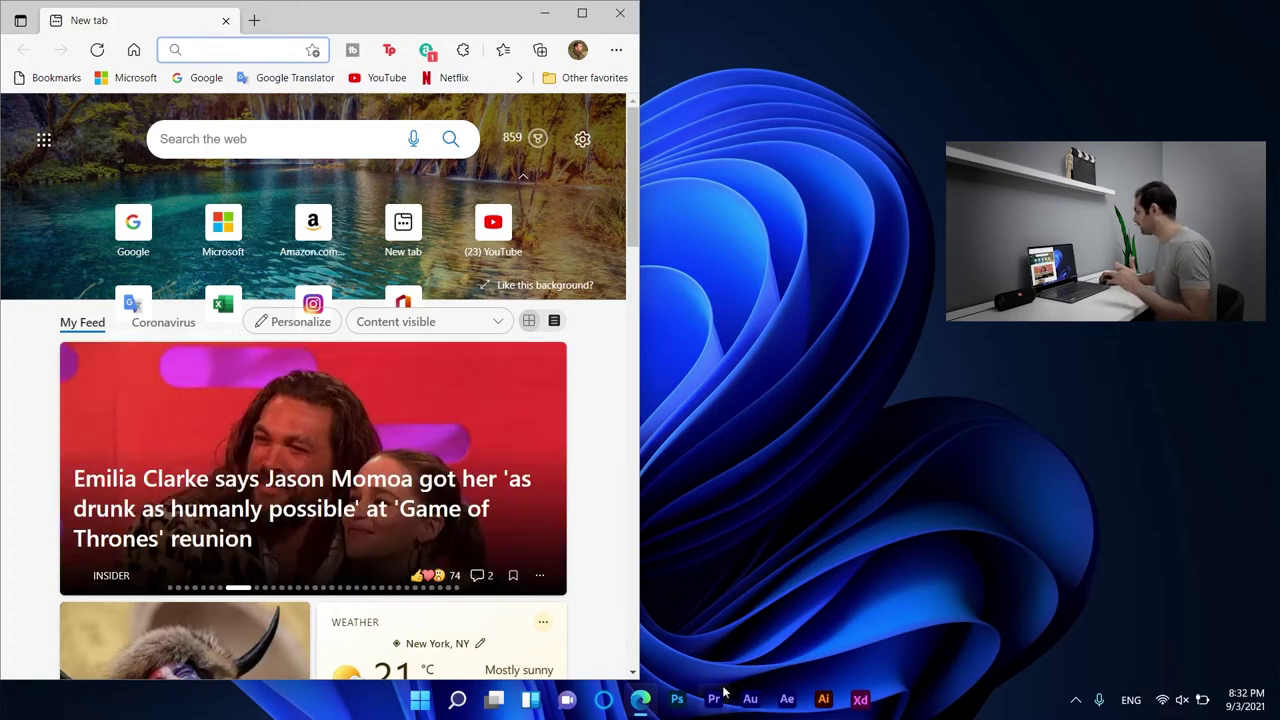
Try to open Adobe XD as a second window and close its subscription dialog.
left_click(860, 699)
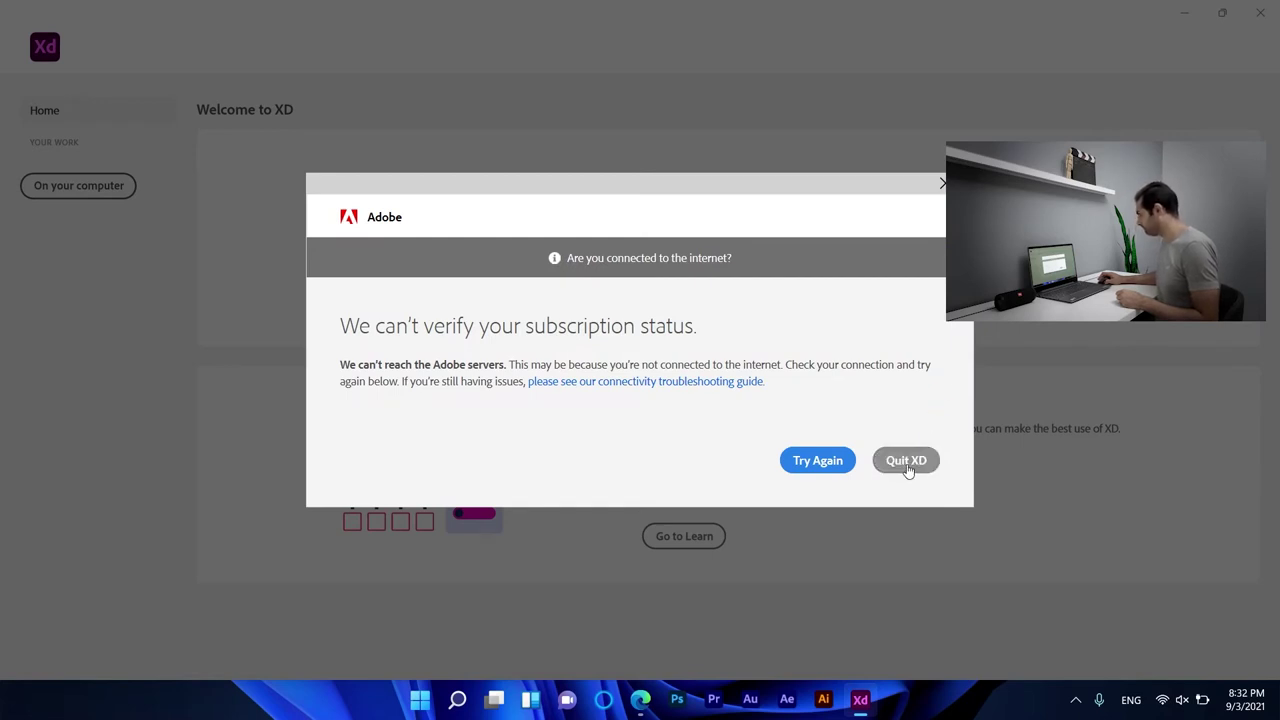
left_click(941, 183)
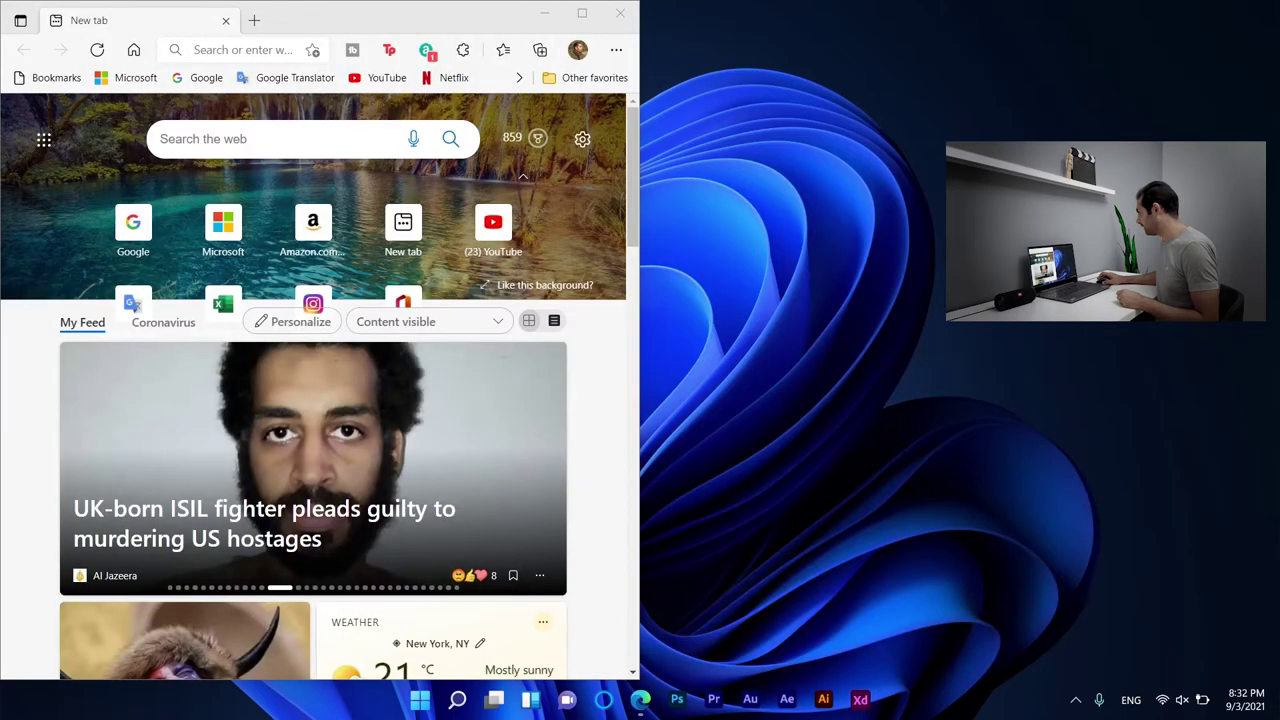
Open Alarms & Clock and snap it to the right half beside Edge with the two-column snap layout.
left_click(420, 699)
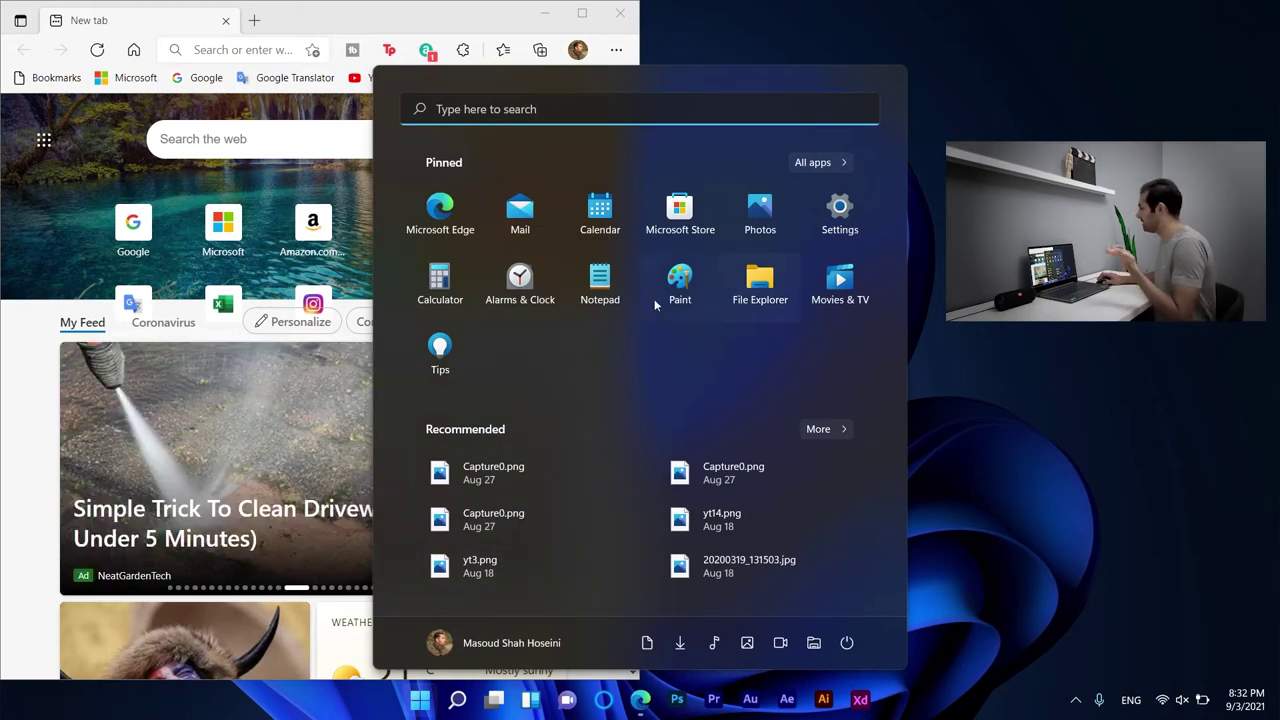
left_click(528, 277)
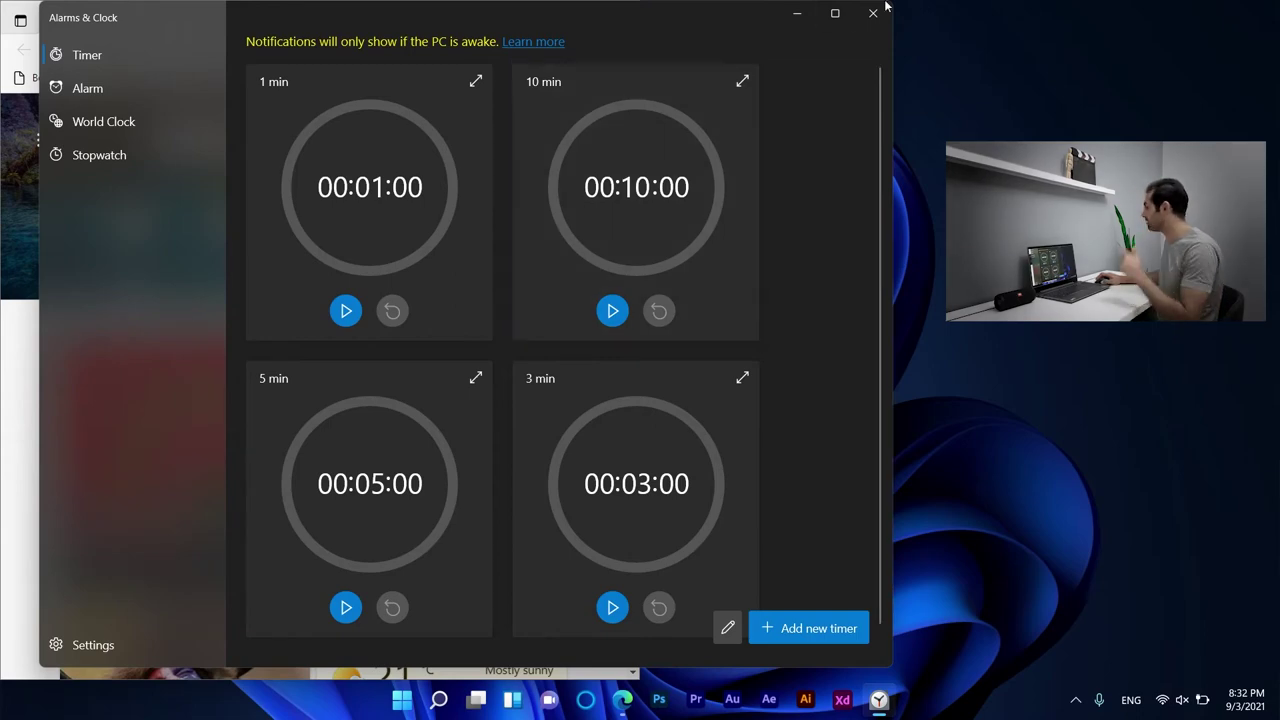
left_click(835, 13)
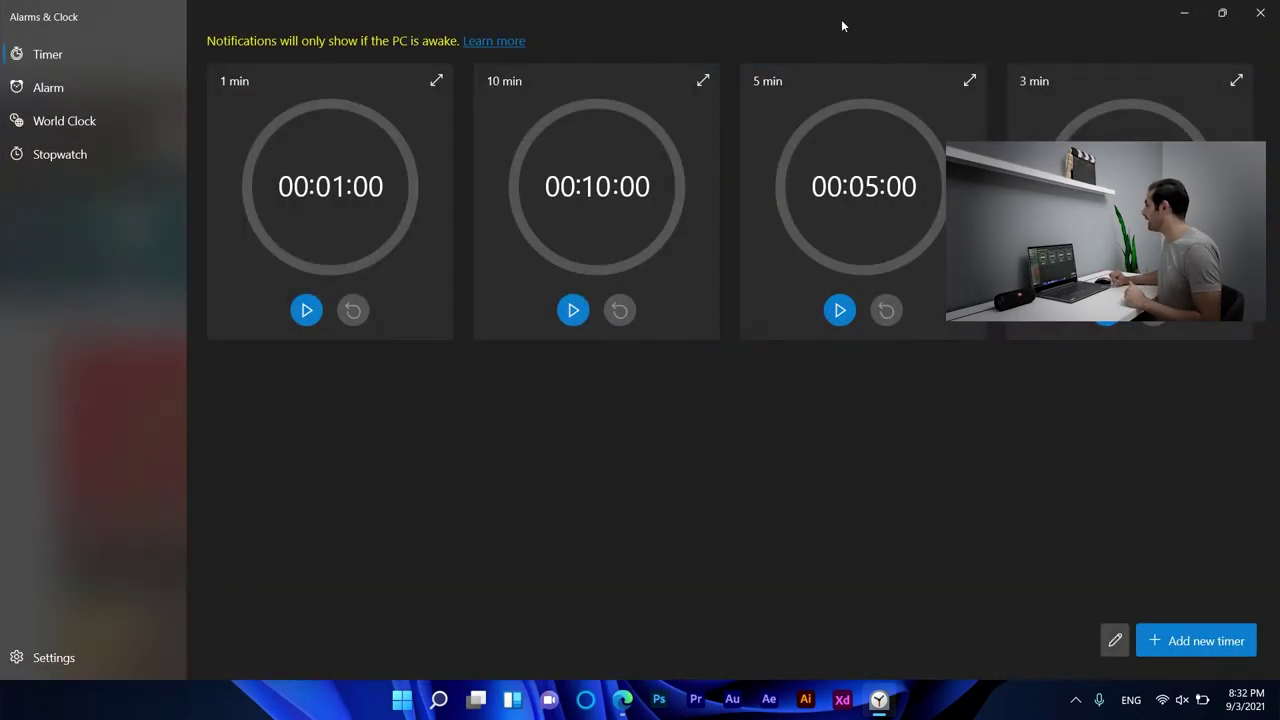
left_click(1220, 14)
mouse_move(835, 14)
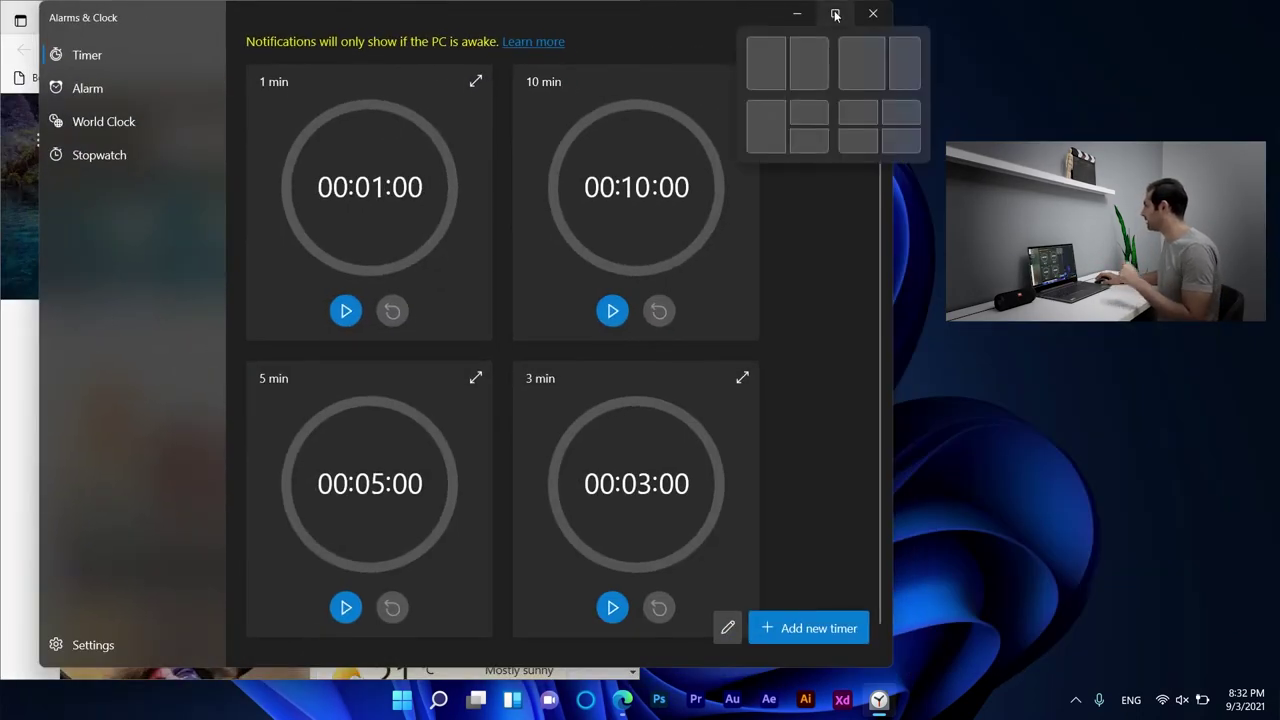
left_click(813, 86)
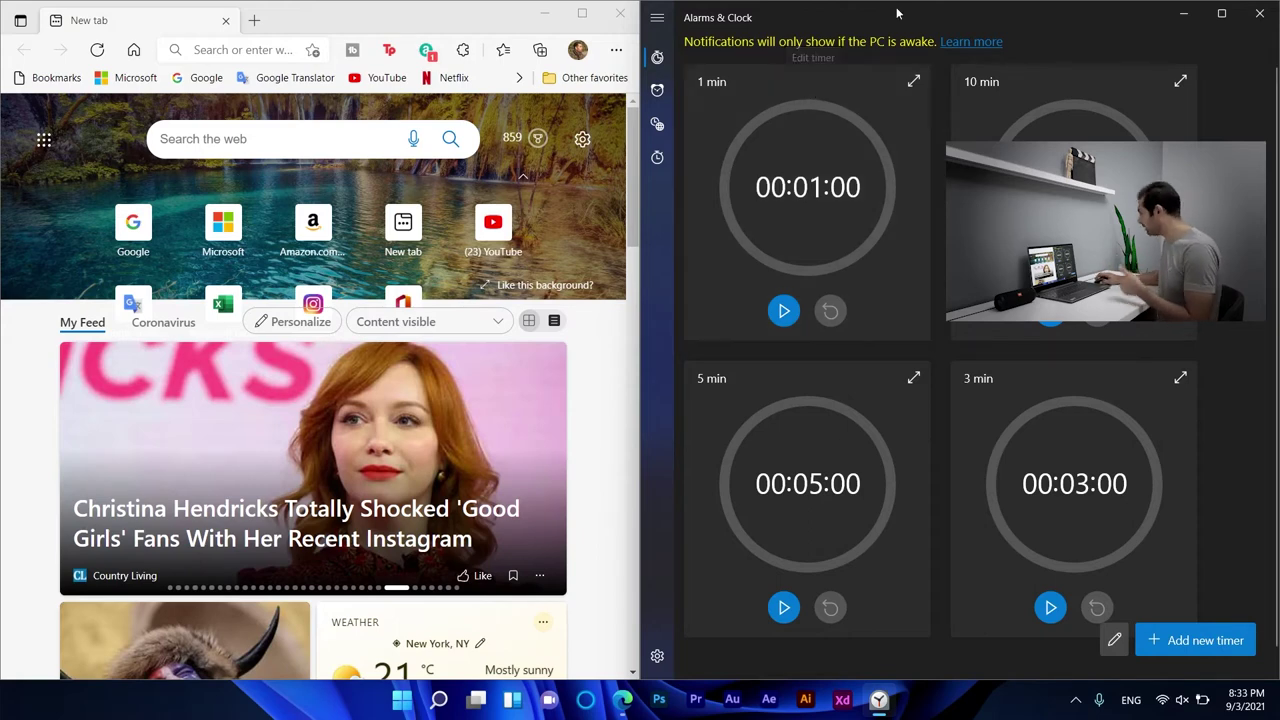
Close Alarms & Clock and minimize Microsoft Edge to clear the desktop.
left_click(1260, 14)
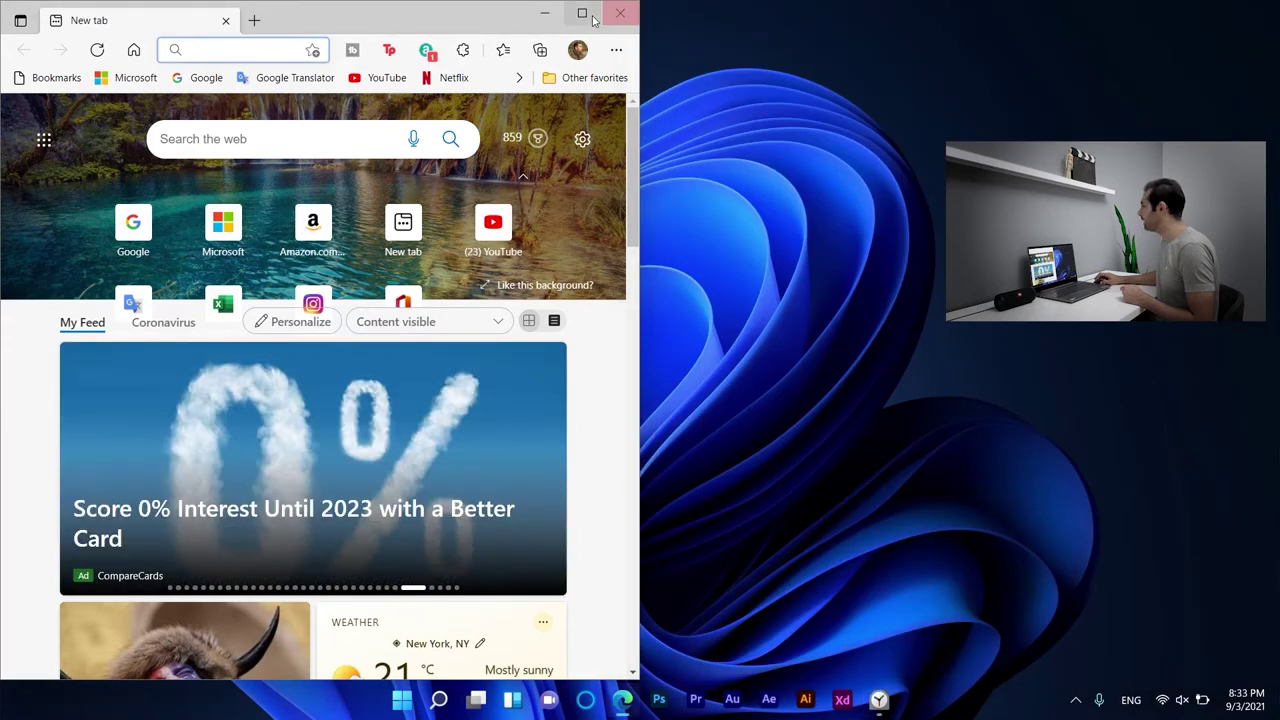
left_click(544, 13)
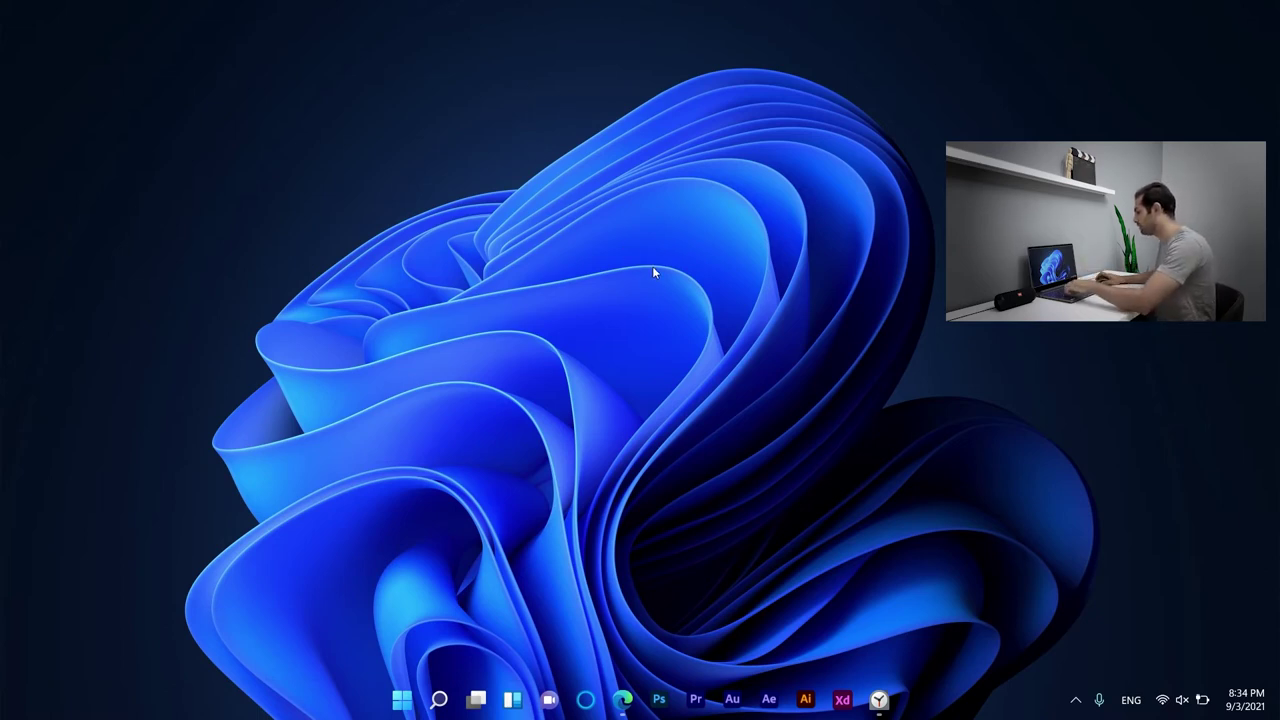
Open voice typing on the desktop and enable Auto punctuation in its settings.
key("super+h")
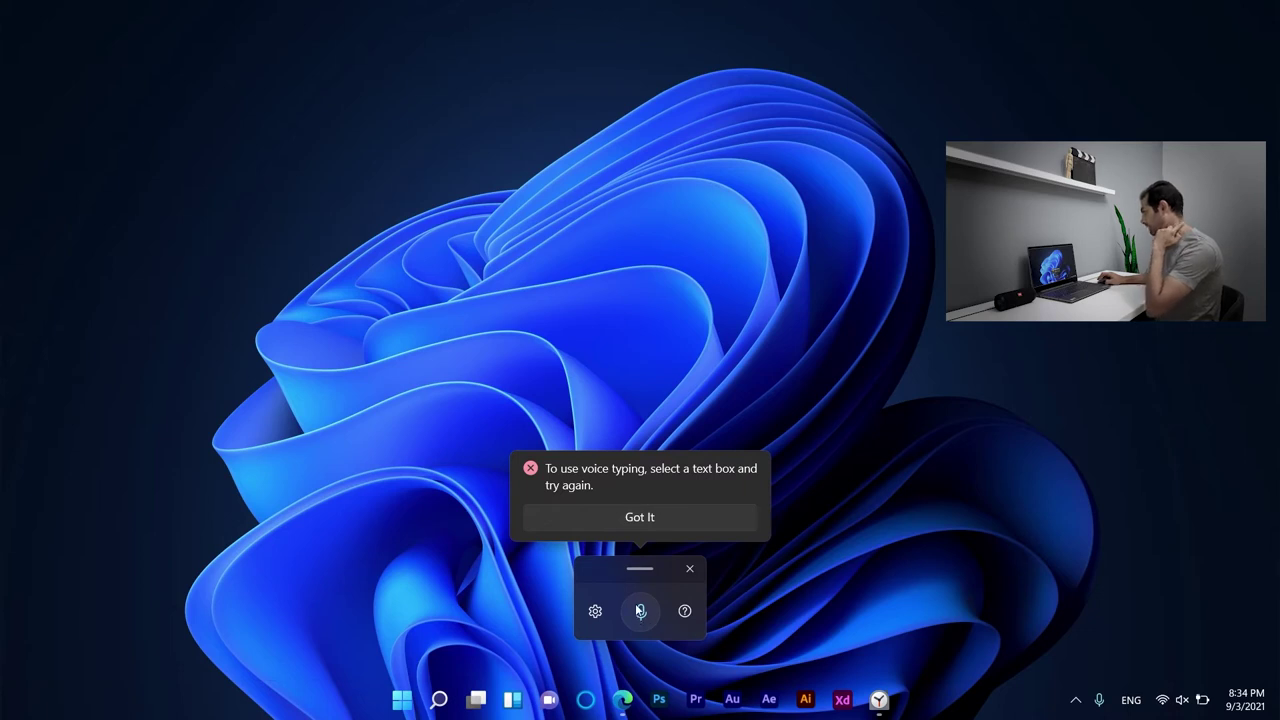
left_click(633, 518)
left_click(596, 612)
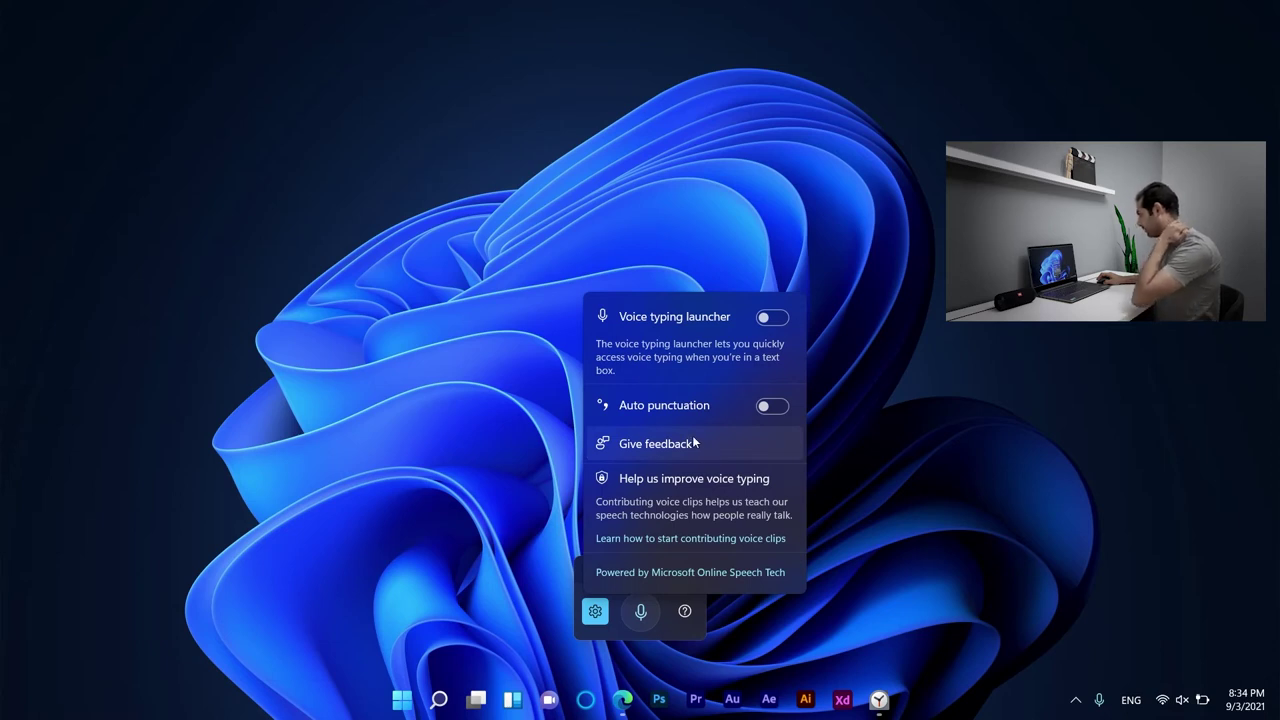
left_click(770, 406)
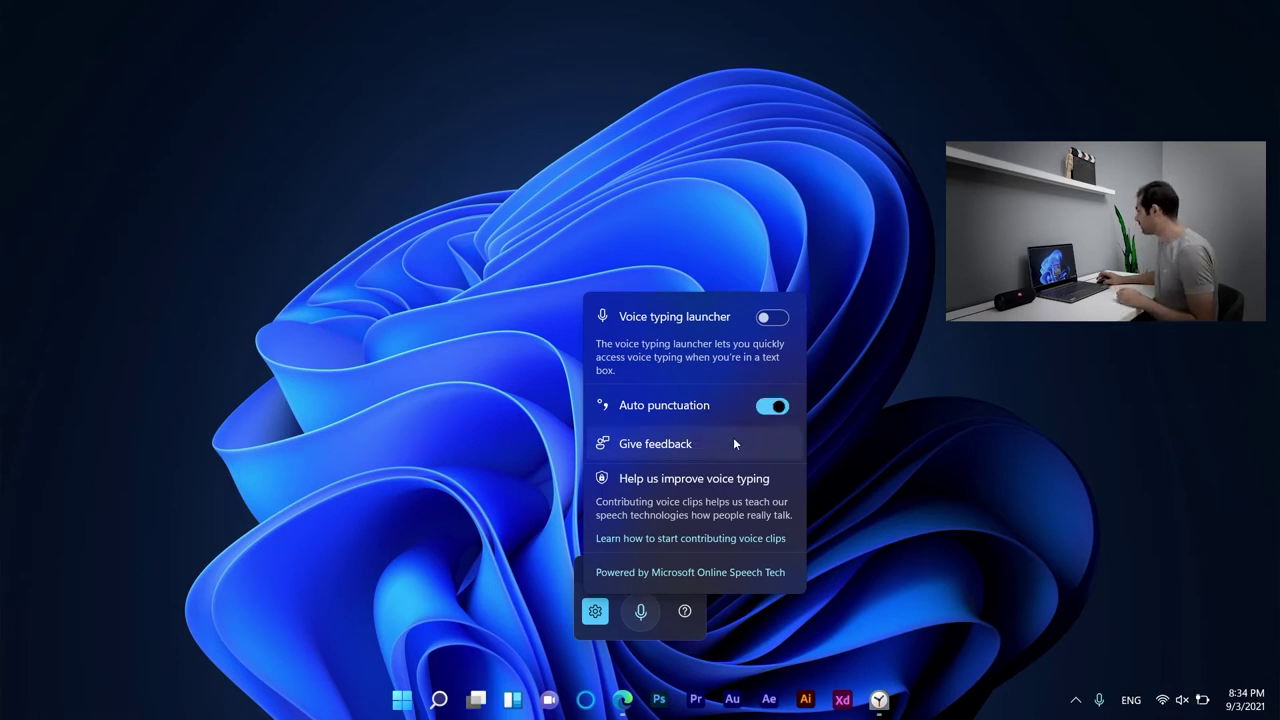
Try to start voice typing without a text box, dismiss the voice typing bar and check the desktop's context menu.
left_click(639, 614)
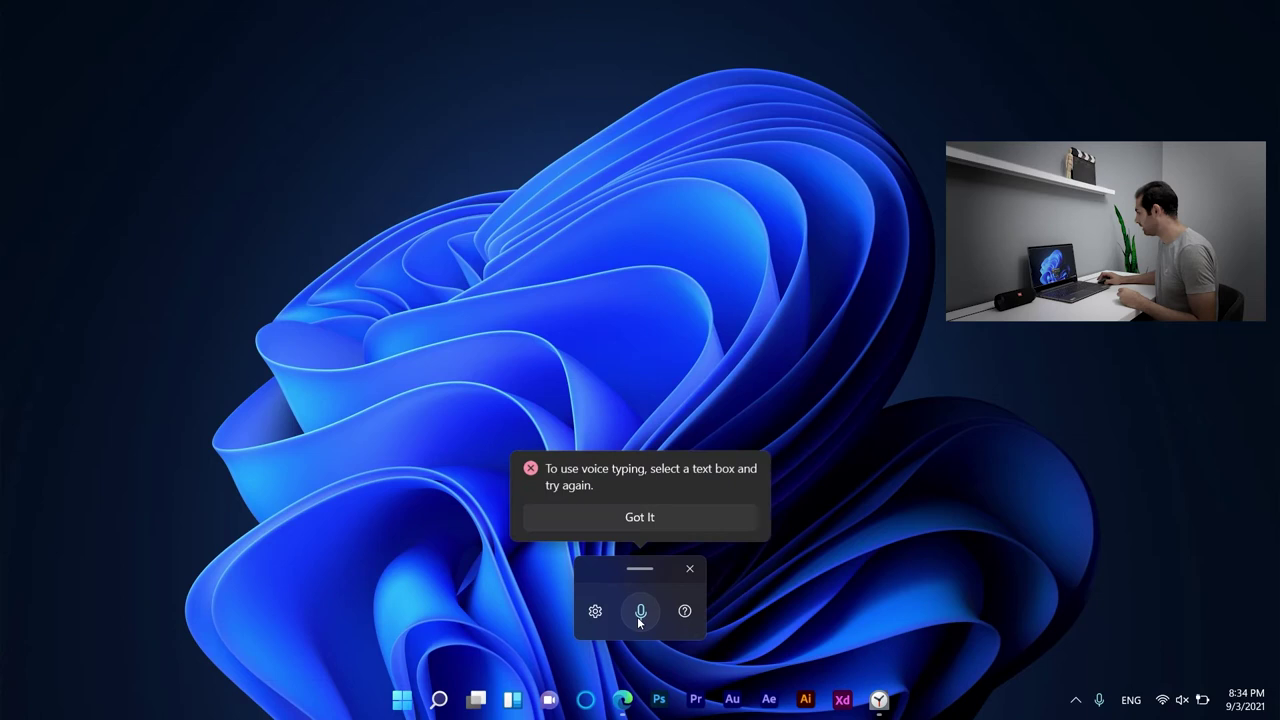
left_click(658, 516)
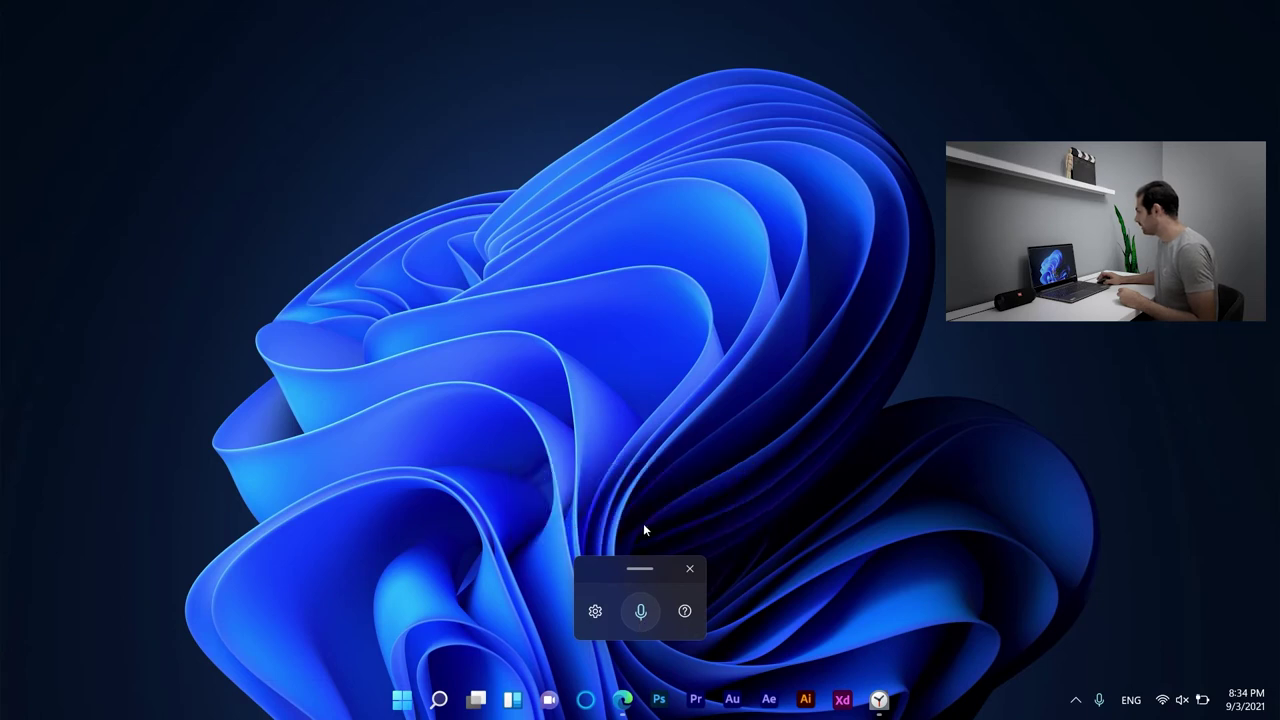
left_click(644, 621)
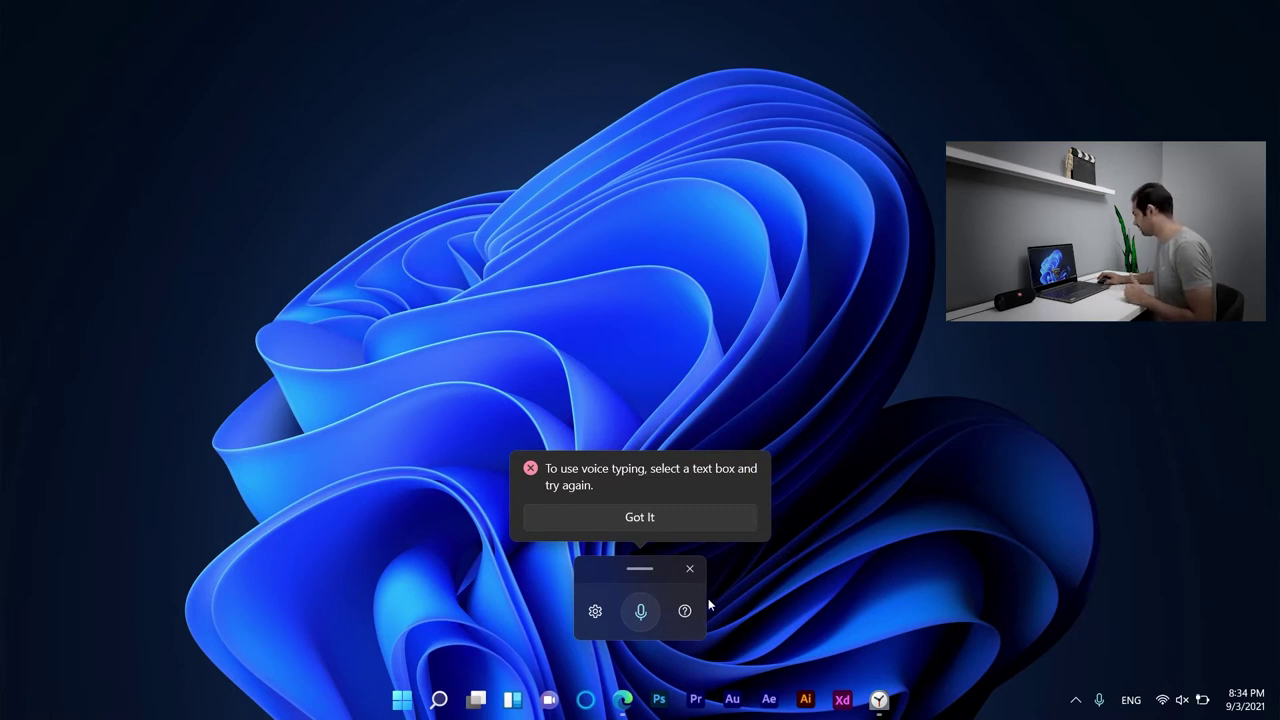
left_click(698, 668)
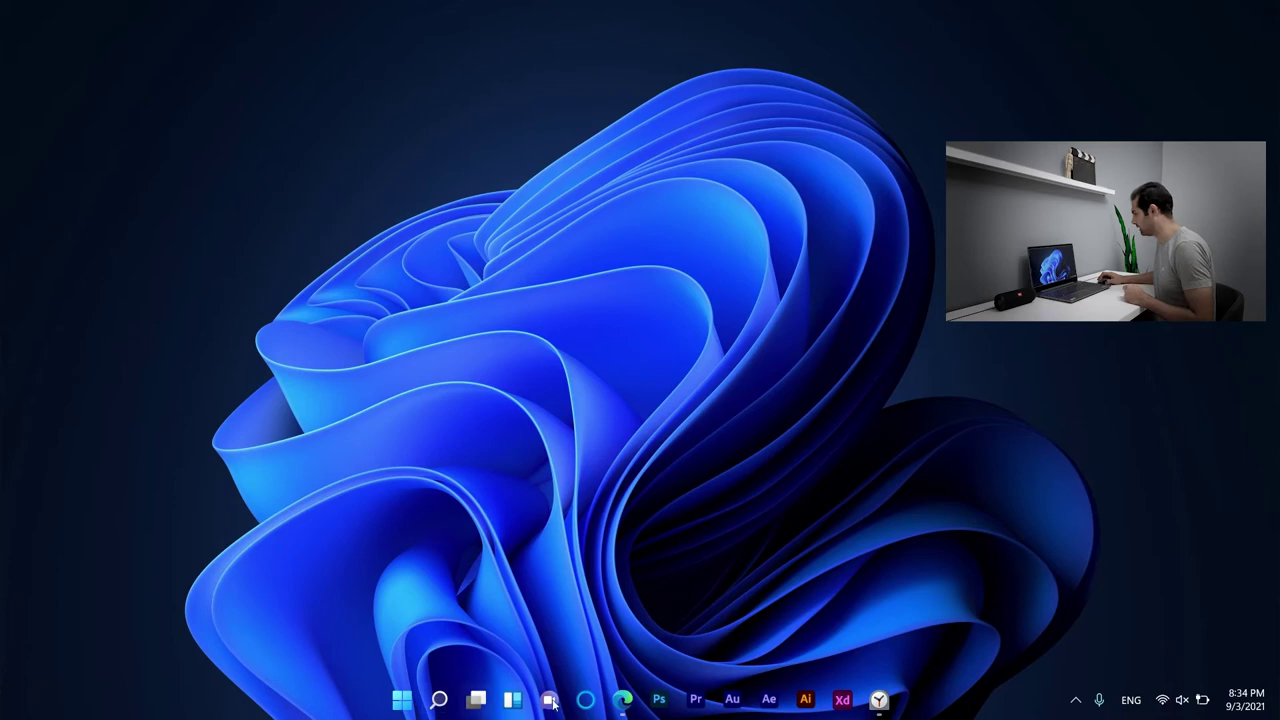
right_click(913, 346)
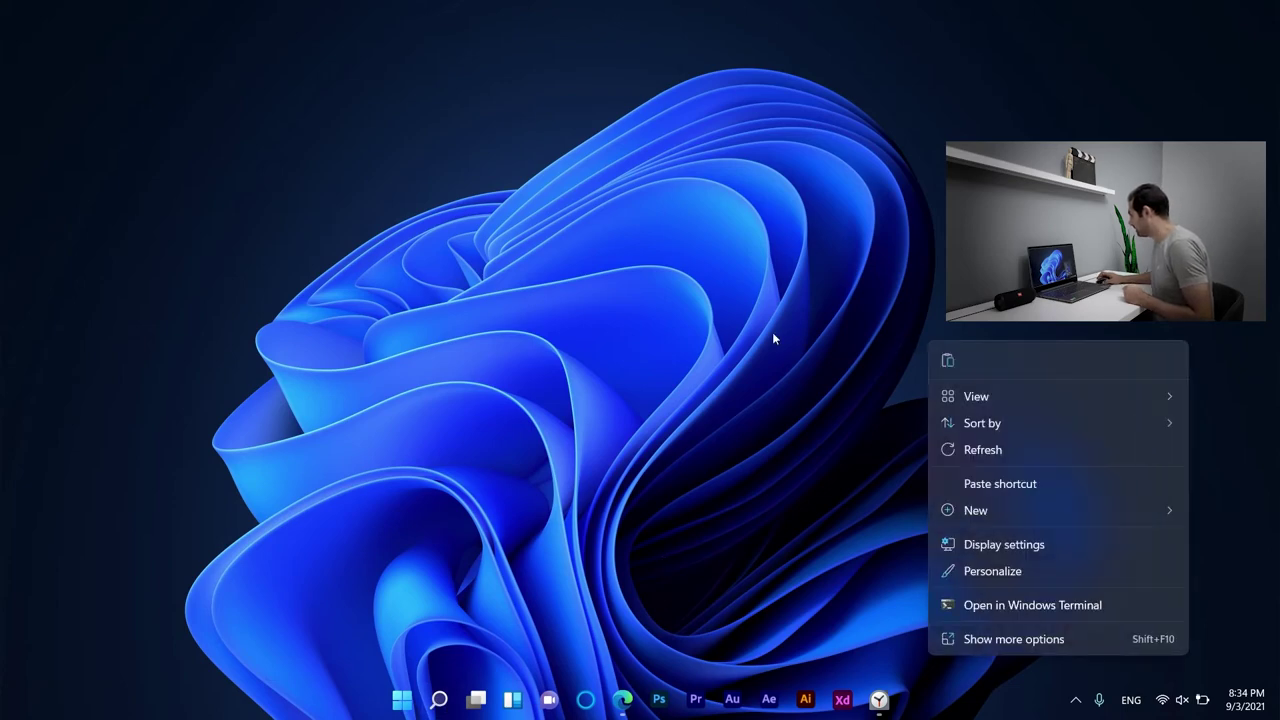
left_click(777, 337)
Search for "word", open WordPad and maximize its window.
left_click(438, 699)
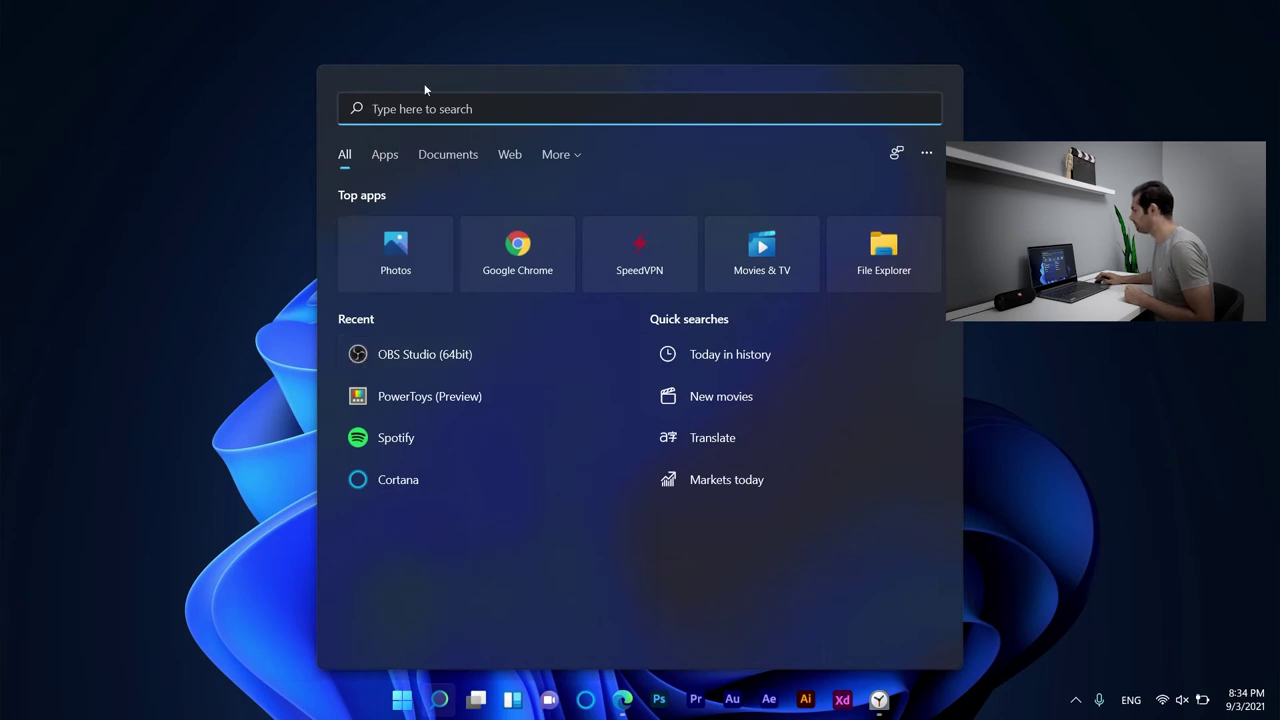
type("word")
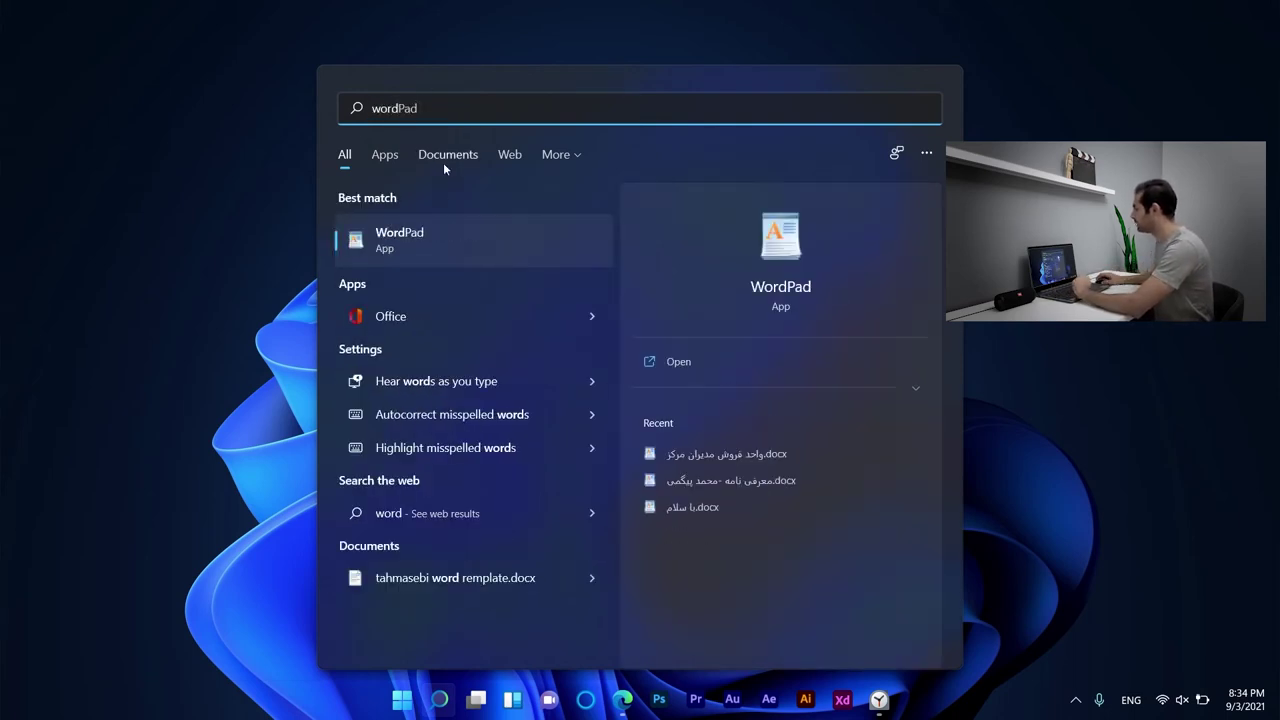
left_click(424, 233)
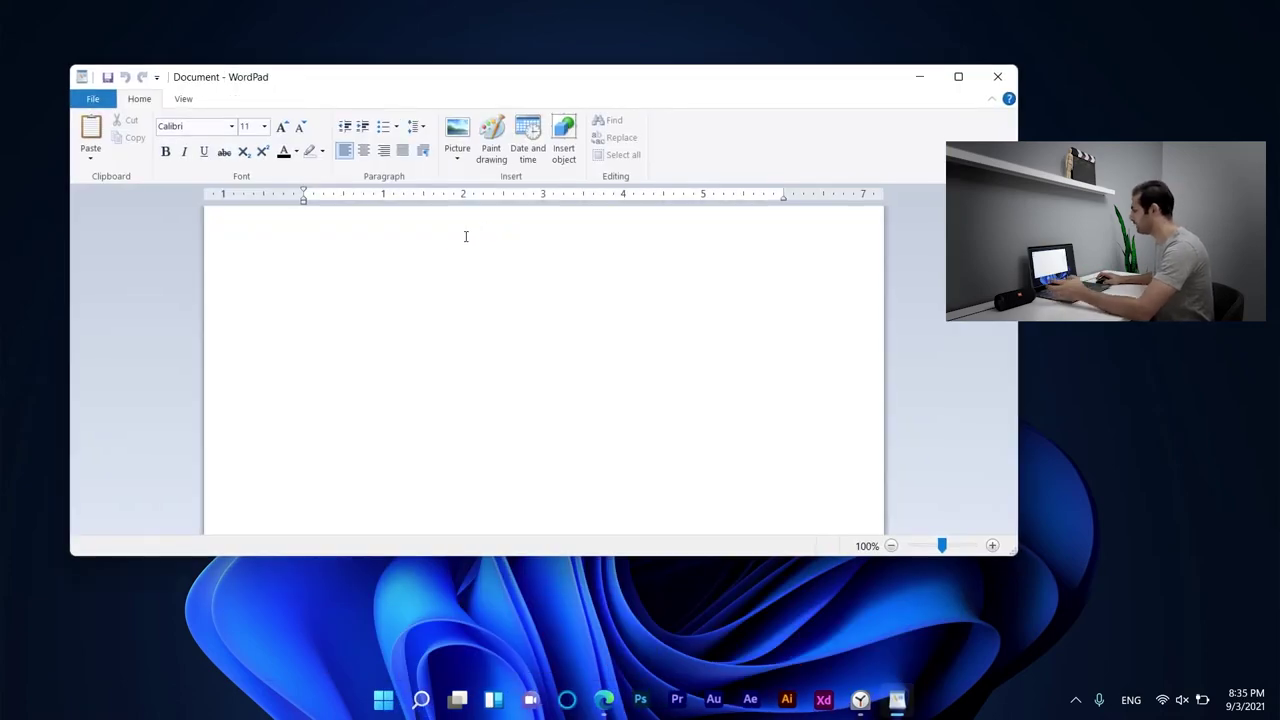
left_click(954, 78)
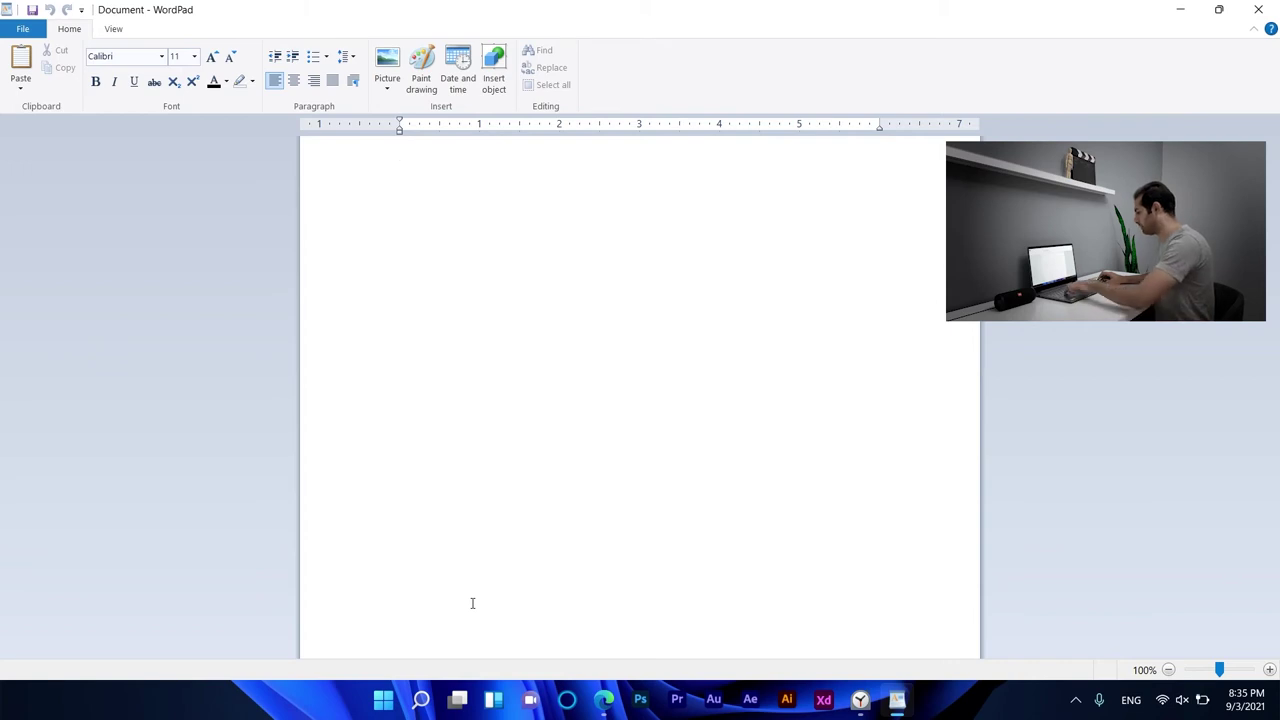
Dictate test sentences into the blank WordPad document with voice typing and delete the recognized text.
key("super+h")
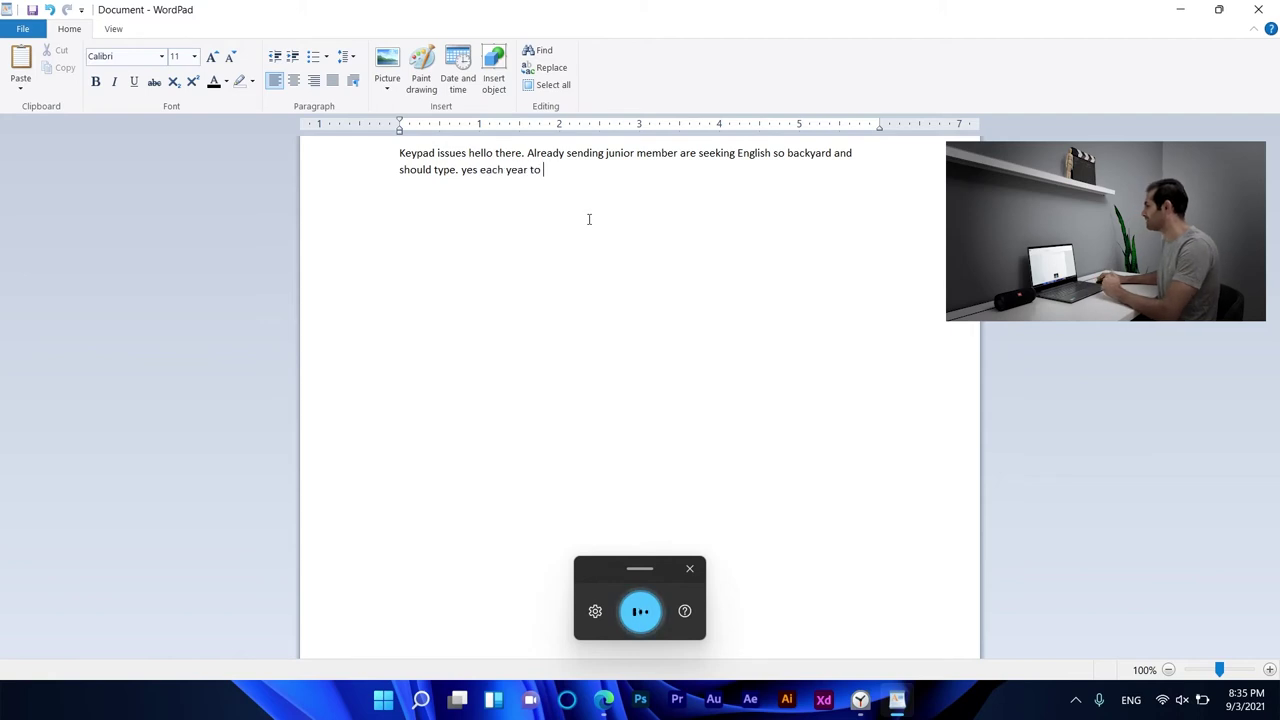
left_click_drag(566, 175, 368, 151)
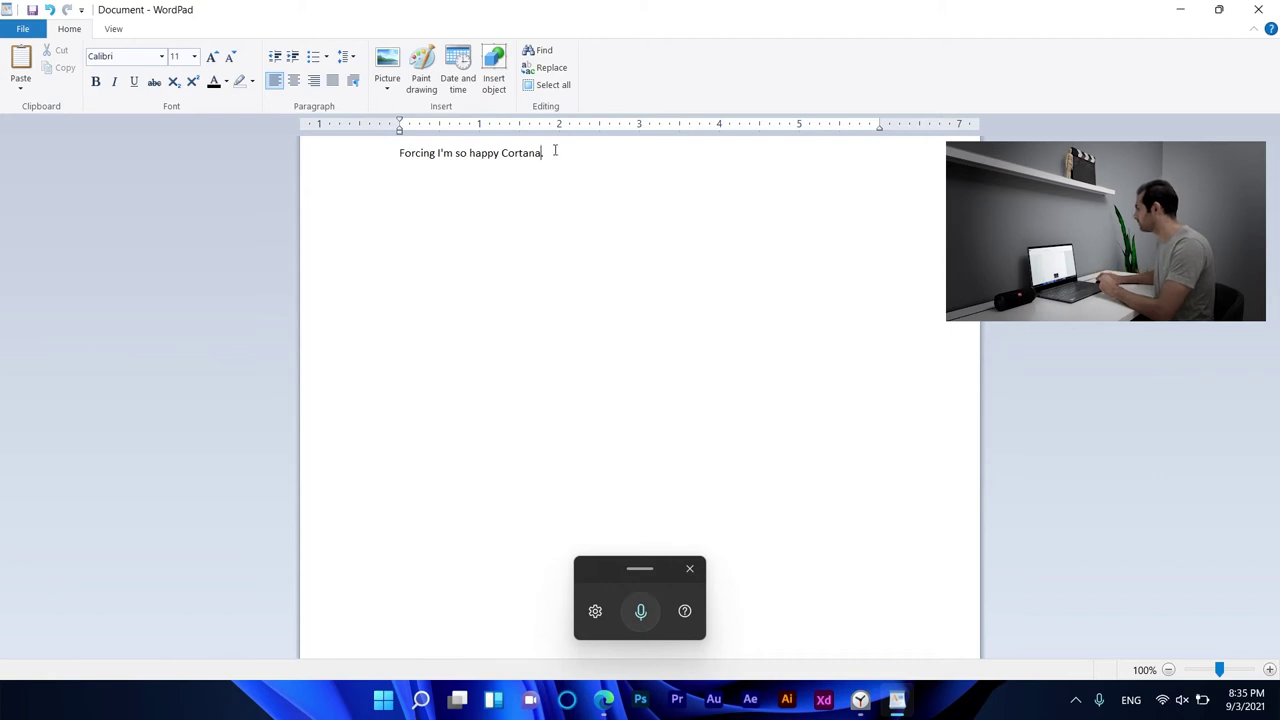
left_click_drag(555, 150, 373, 150)
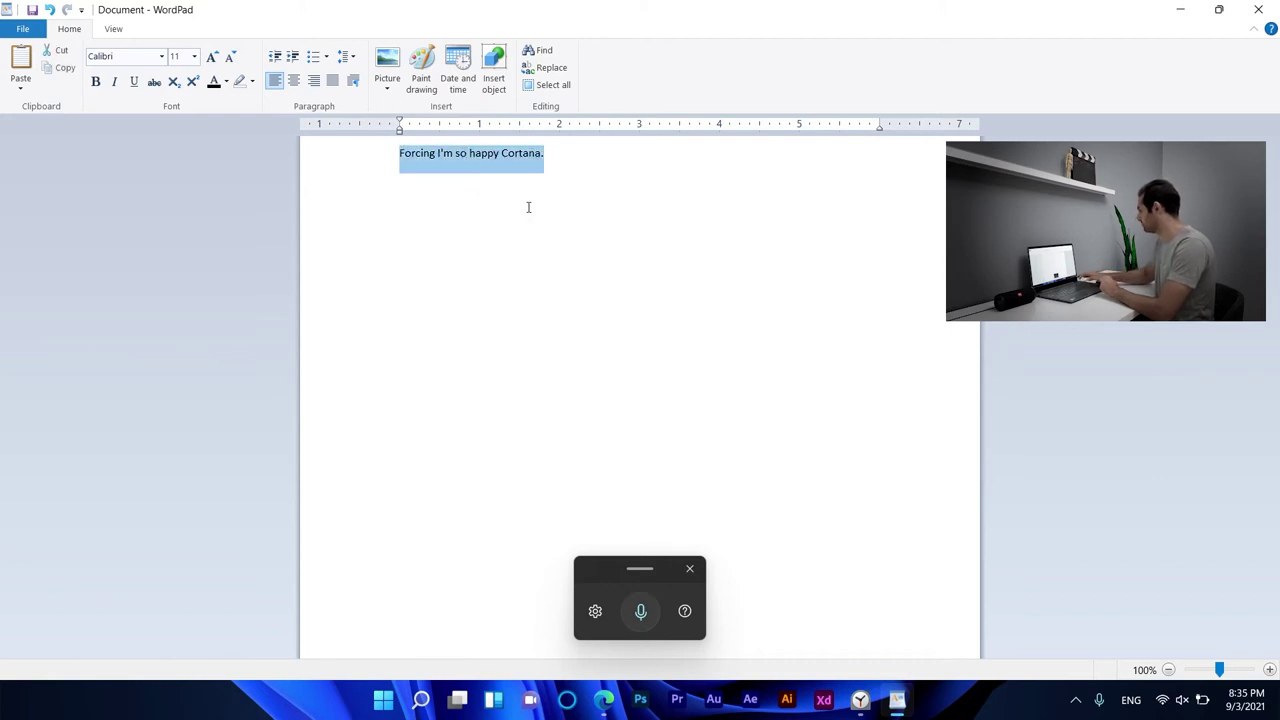
key("Delete")
Dictate "OK, bored. Let me know about your new features. How much do we need?", stop listening and select the line.
left_click(653, 610)
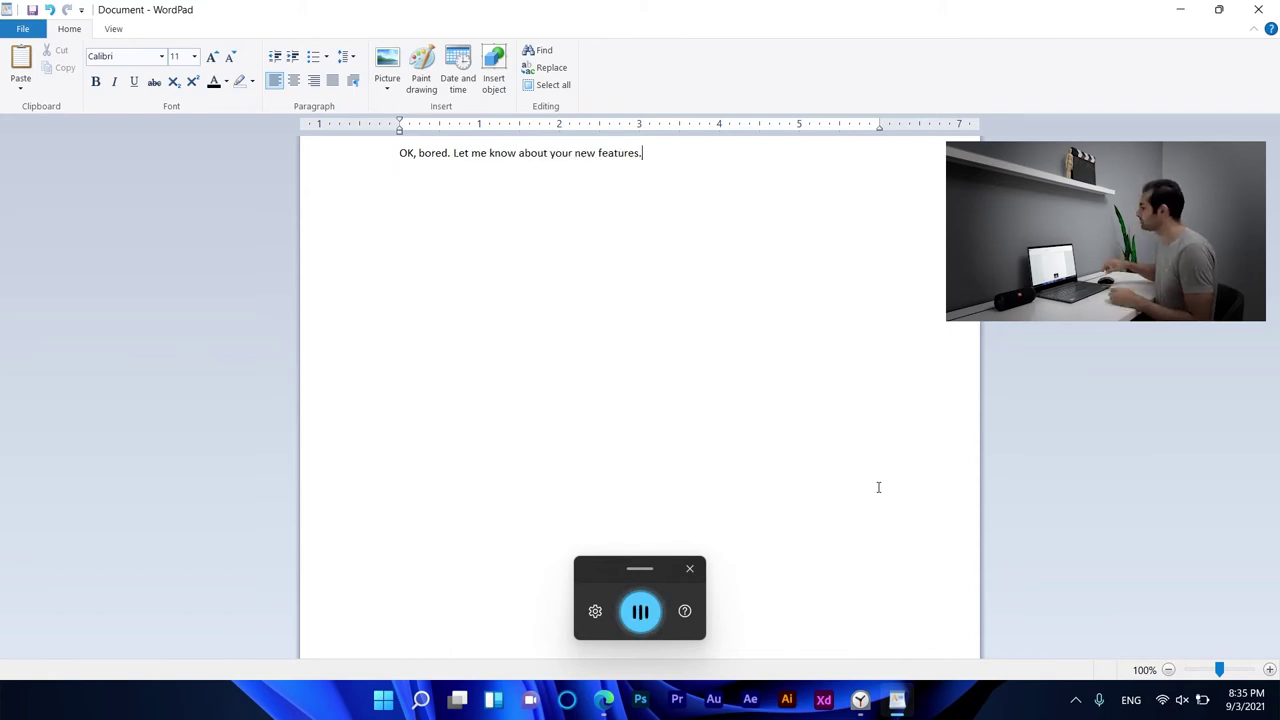
left_click(641, 613)
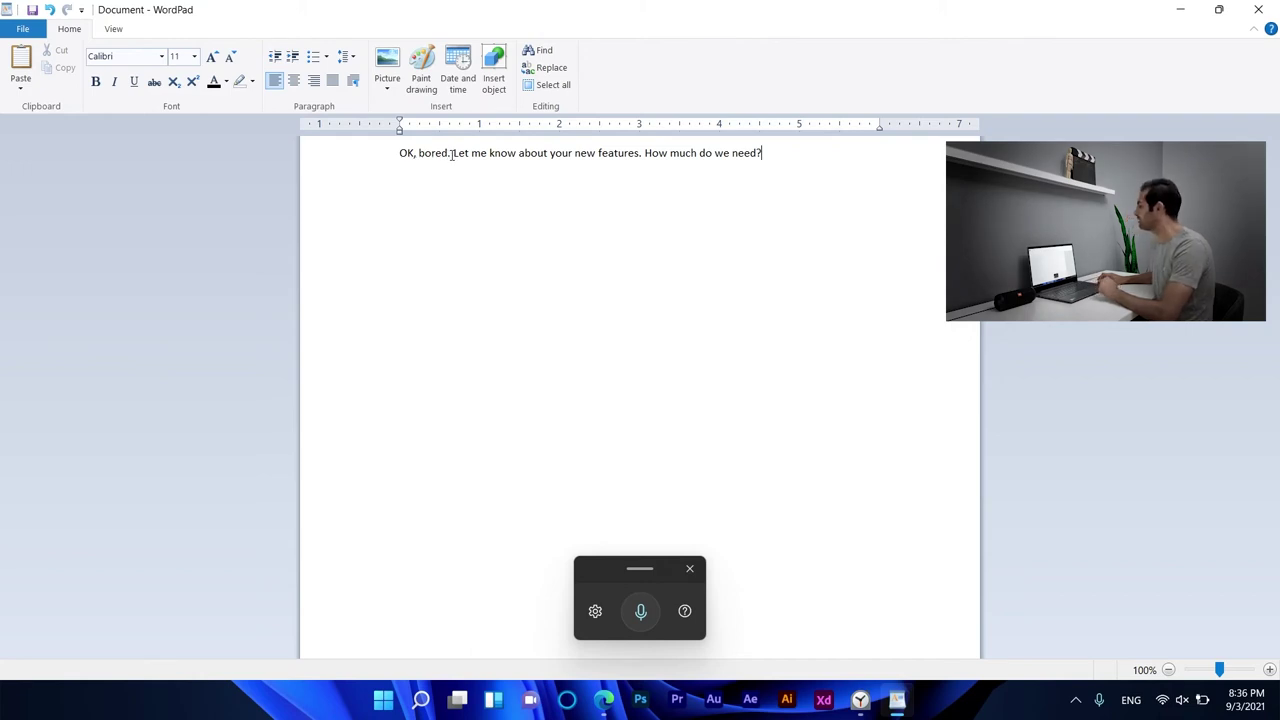
left_click_drag(640, 158, 643, 158)
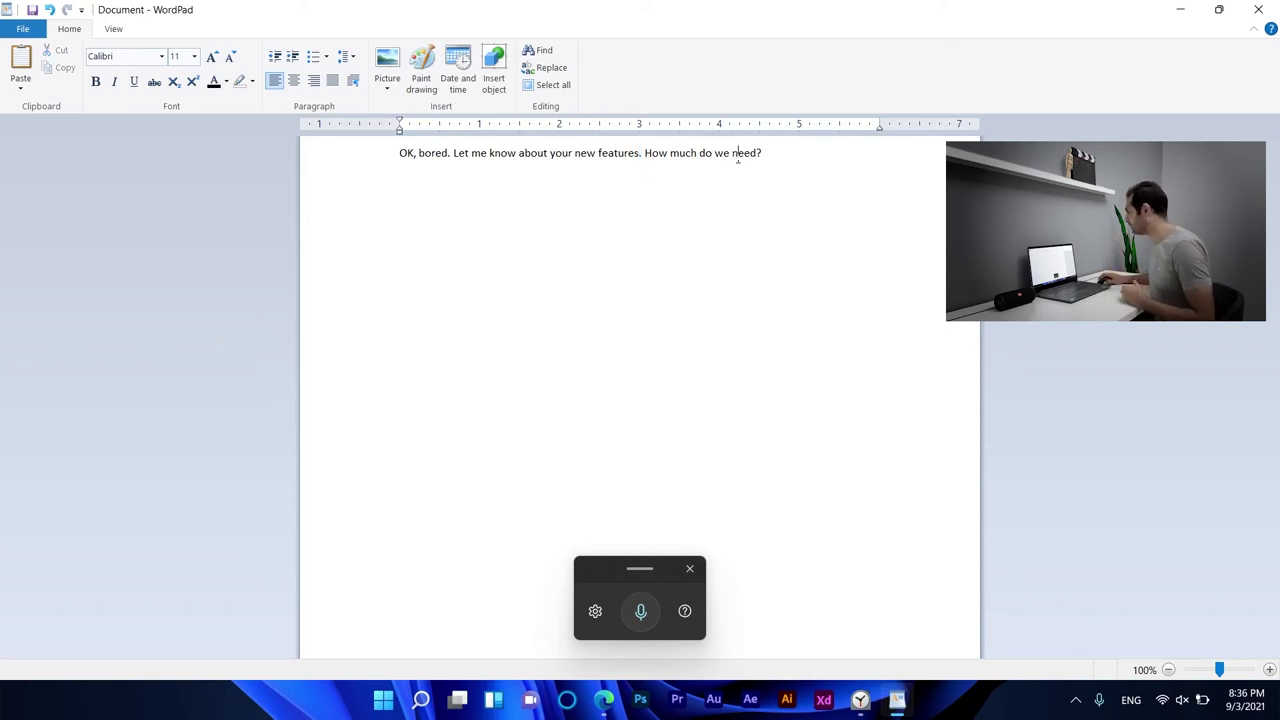
triple_click(738, 158)
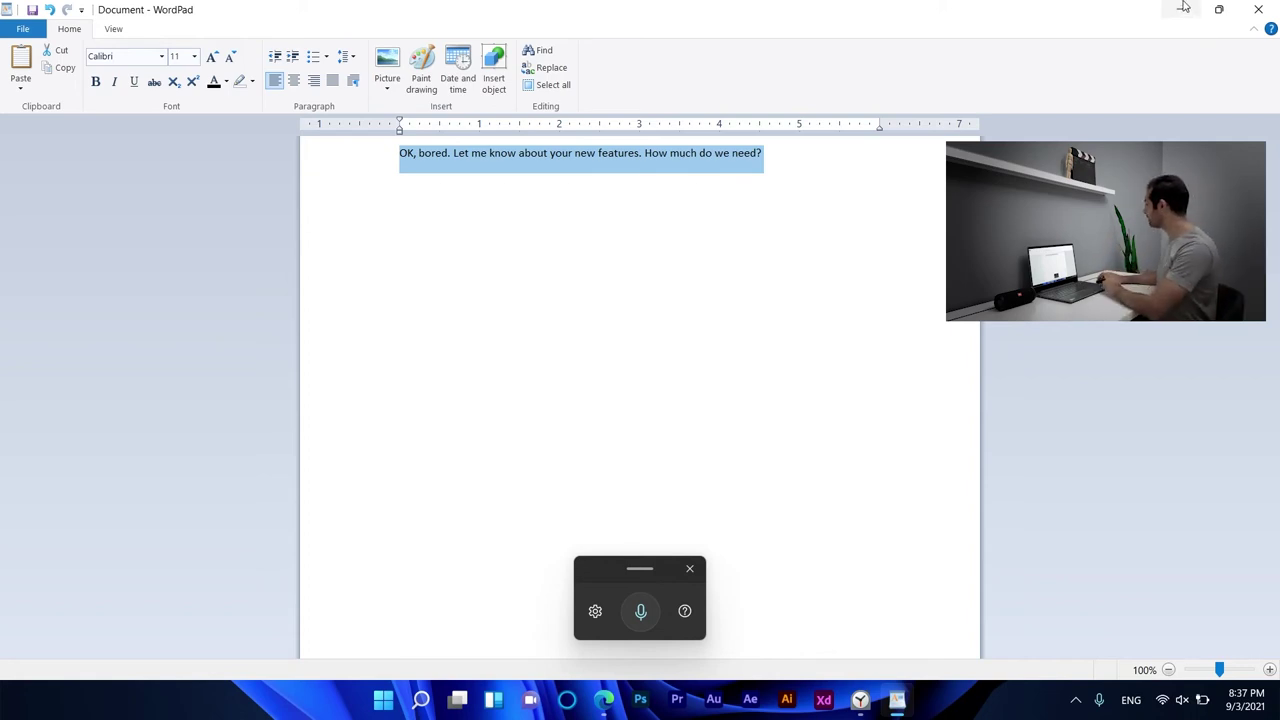
Close WordPad without saving the dictated document.
left_click(1259, 10)
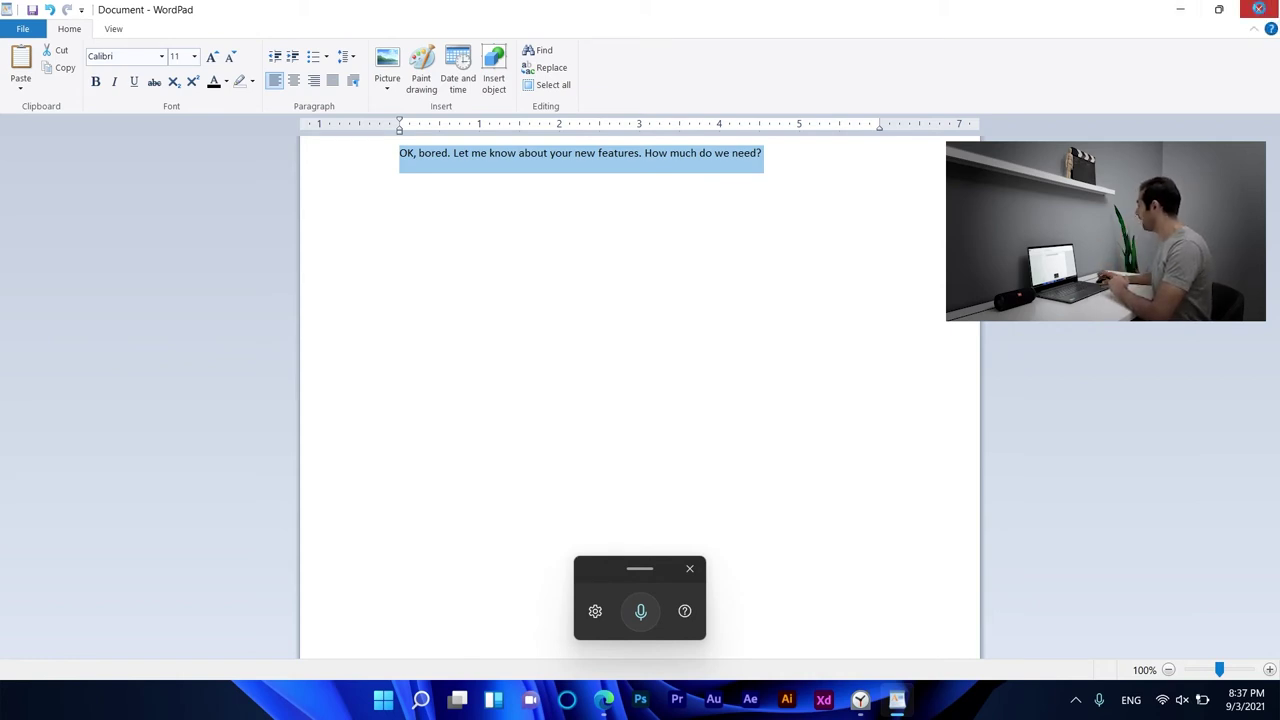
left_click(669, 347)
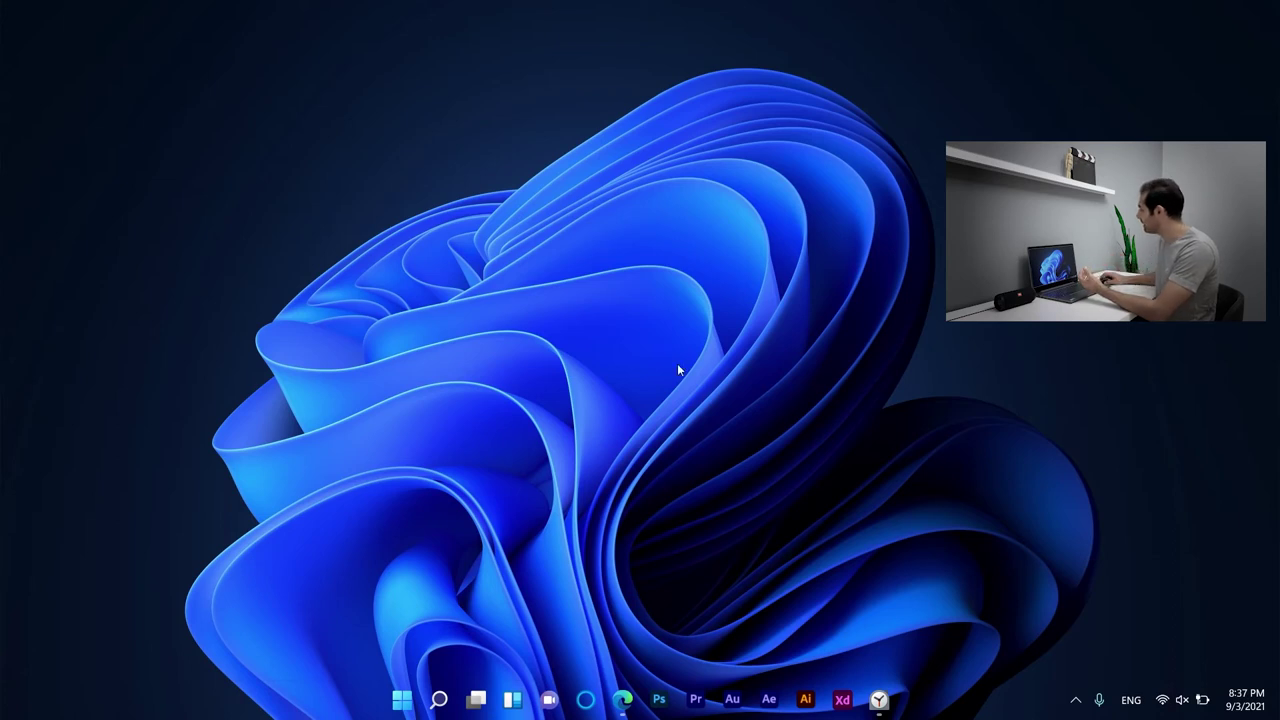
Show the hidden system tray icons and open PowerToys Settings from there.
left_click(1075, 700)
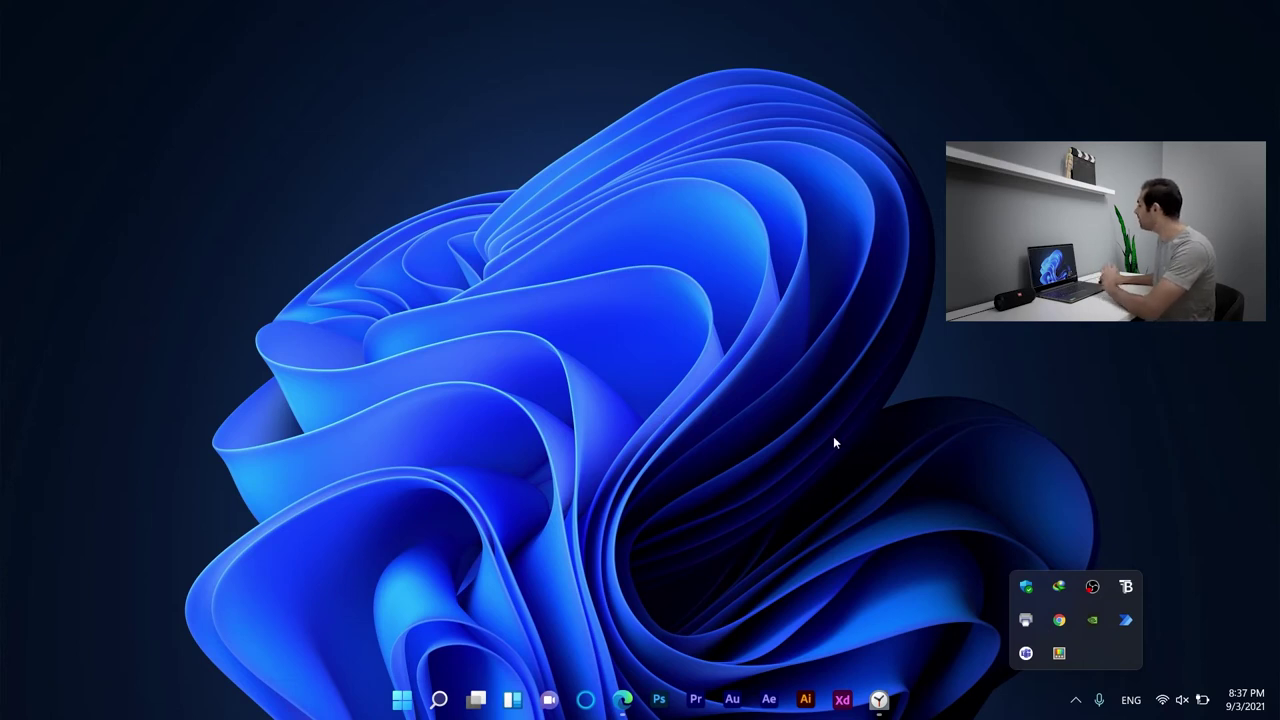
left_click(575, 362)
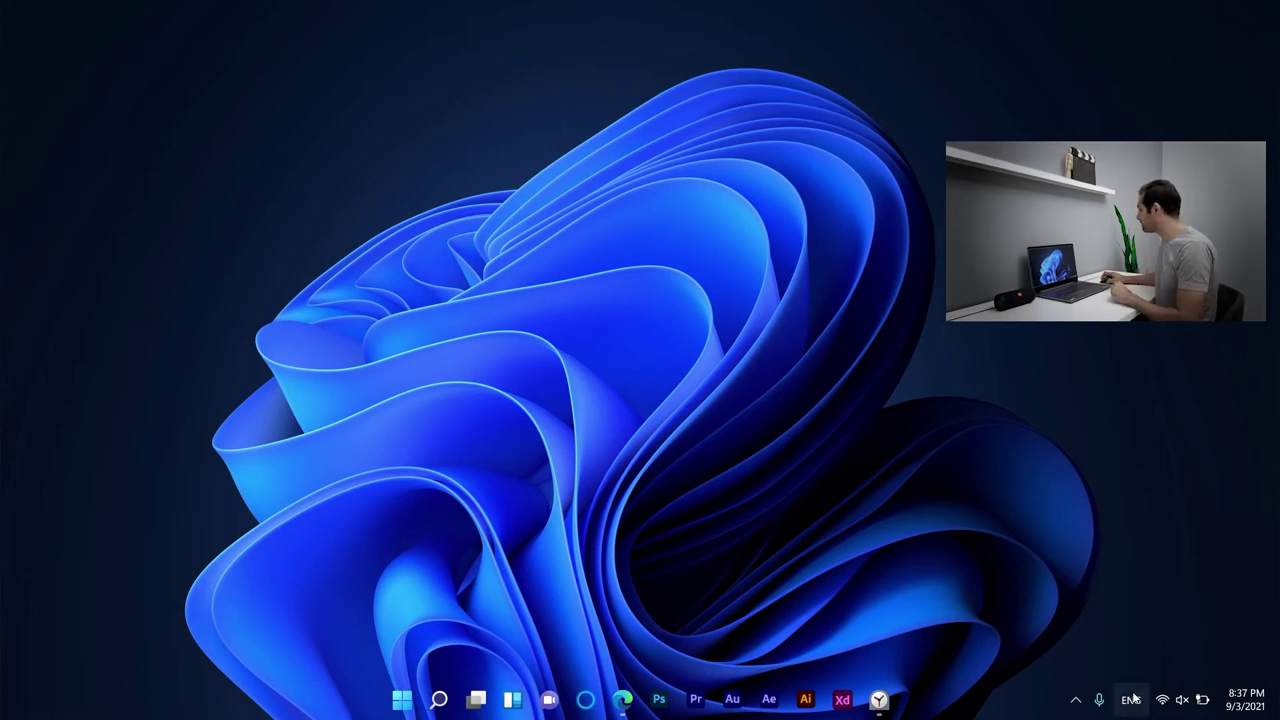
left_click(1075, 700)
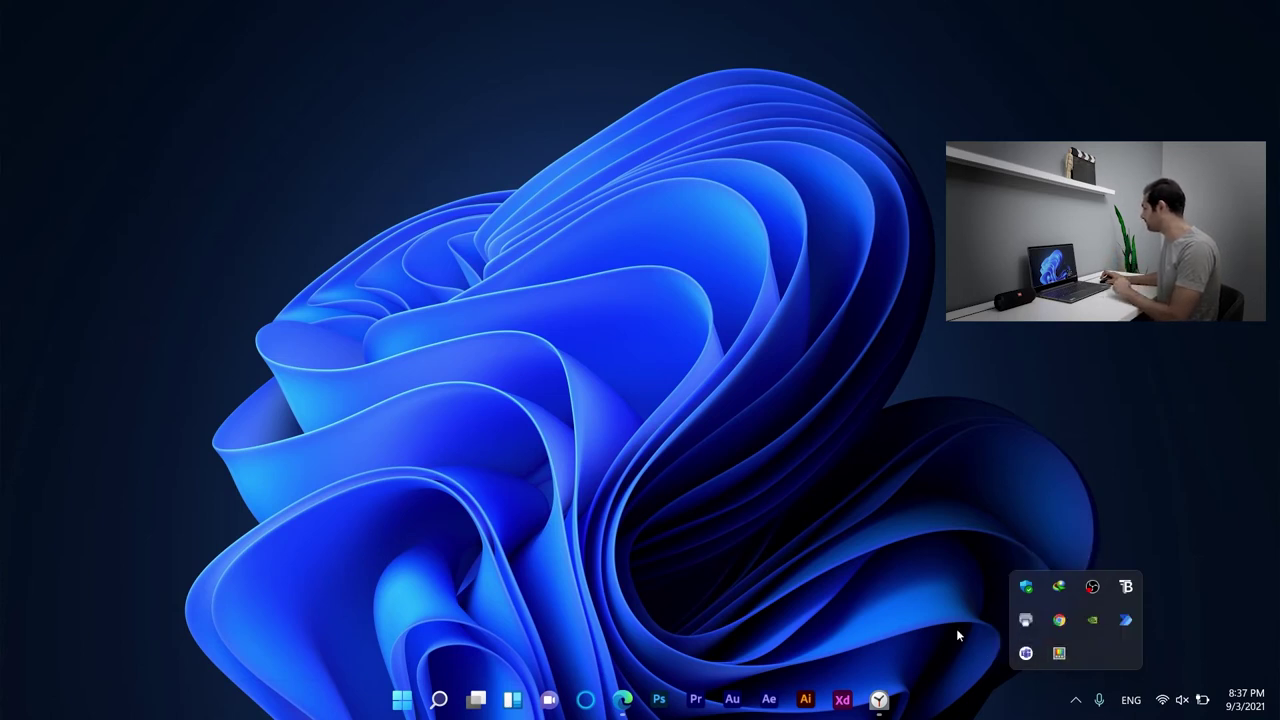
left_click(1059, 653)
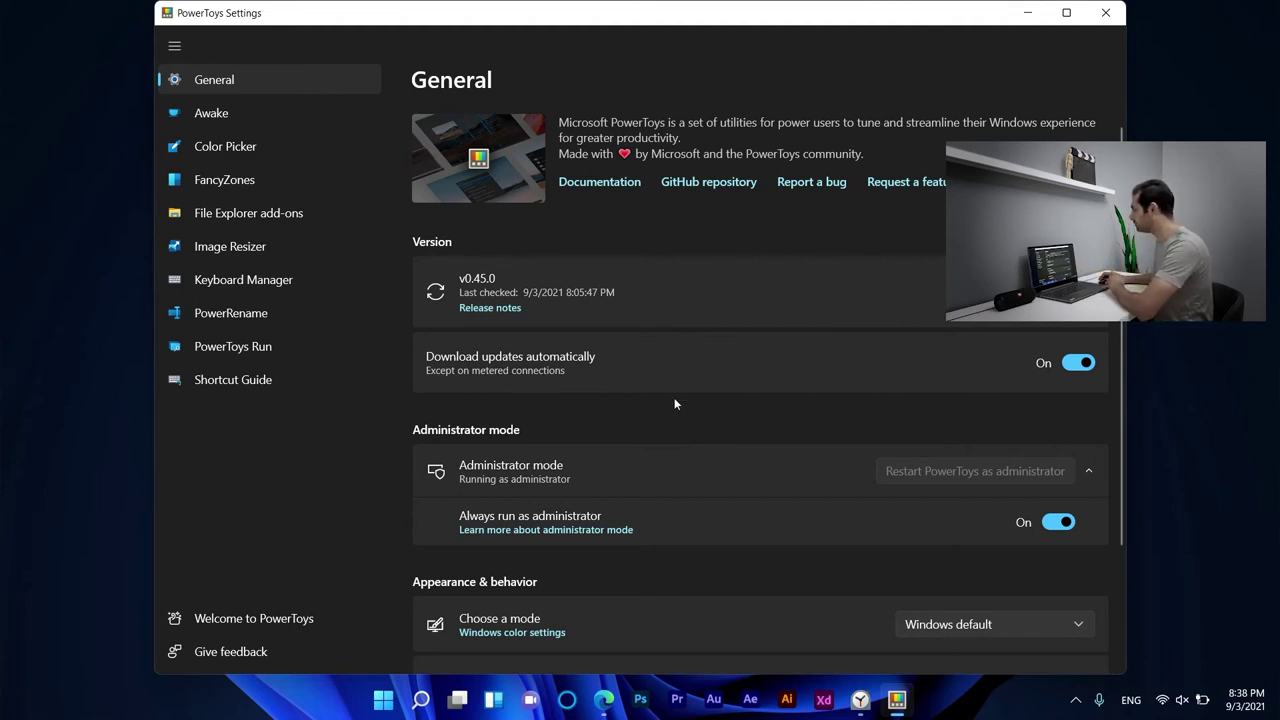
Review the PowerToys general settings and the available appearance modes, keeping Windows default.
scroll(677, 398, "down", 2)
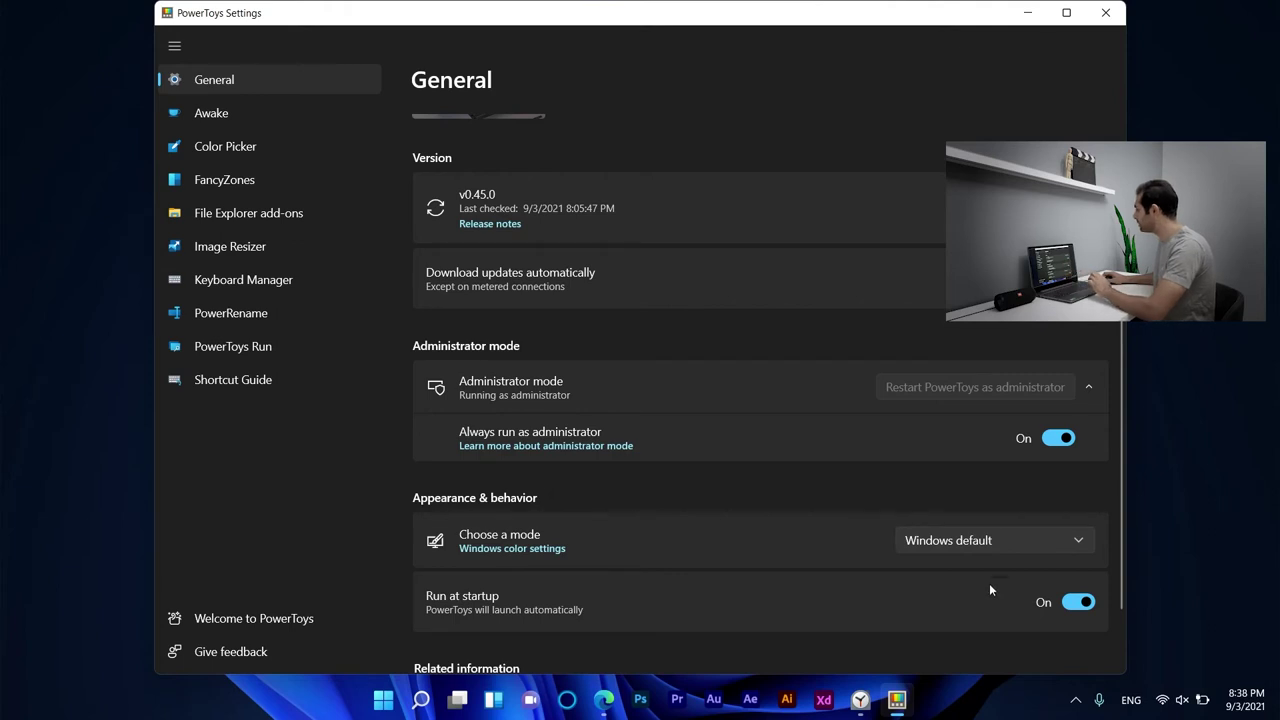
left_click(971, 540)
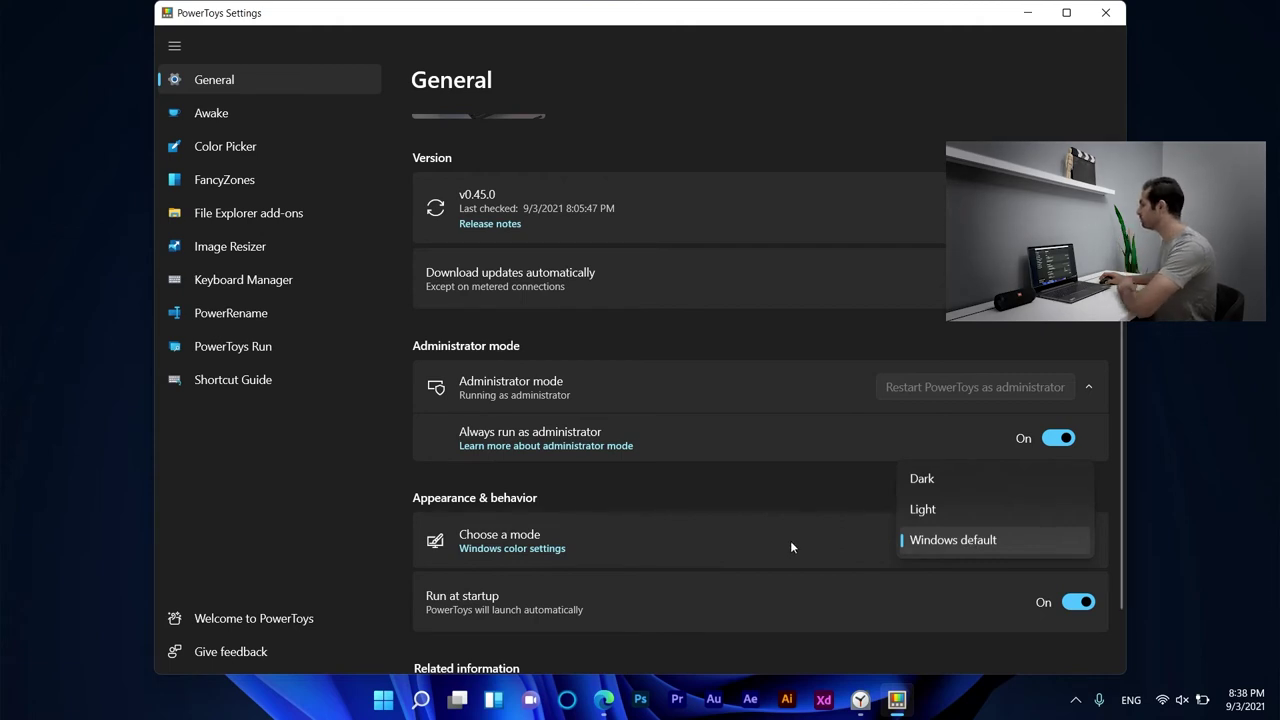
left_click(720, 550)
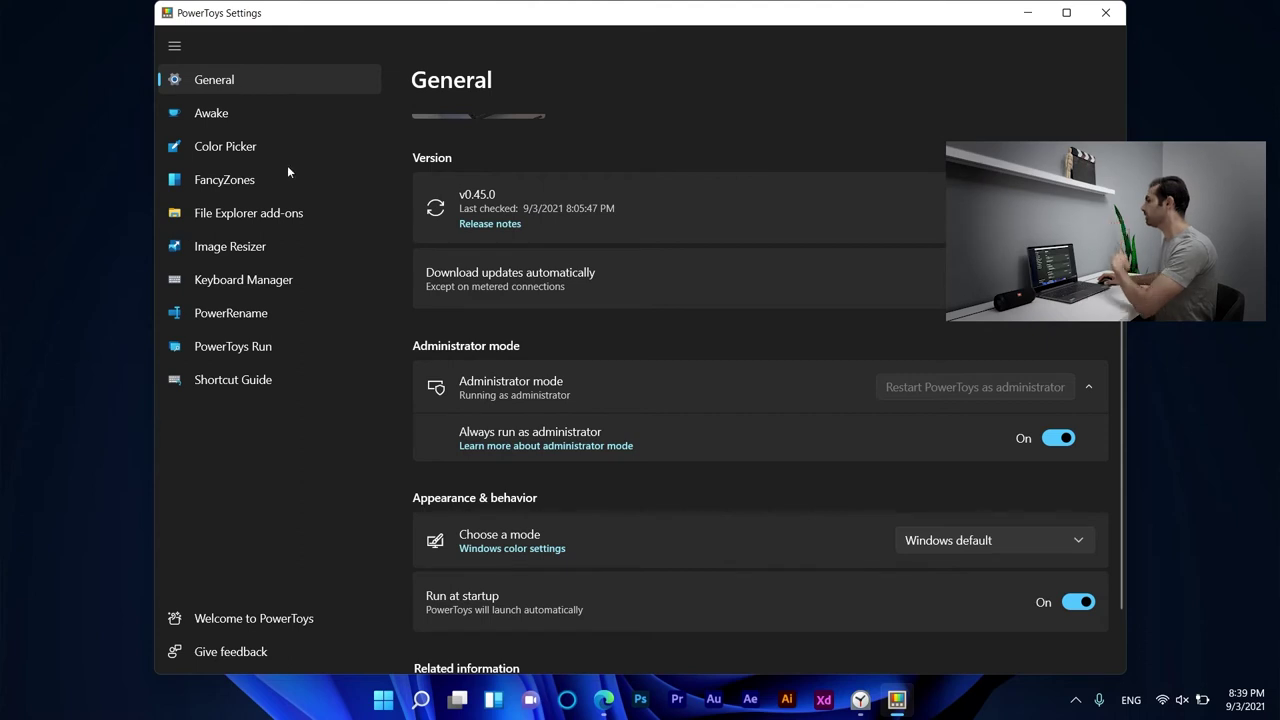
Review the Awake and Color Picker pages, and sample colors from the taskbar and settings window with Color Picker.
left_click(211, 114)
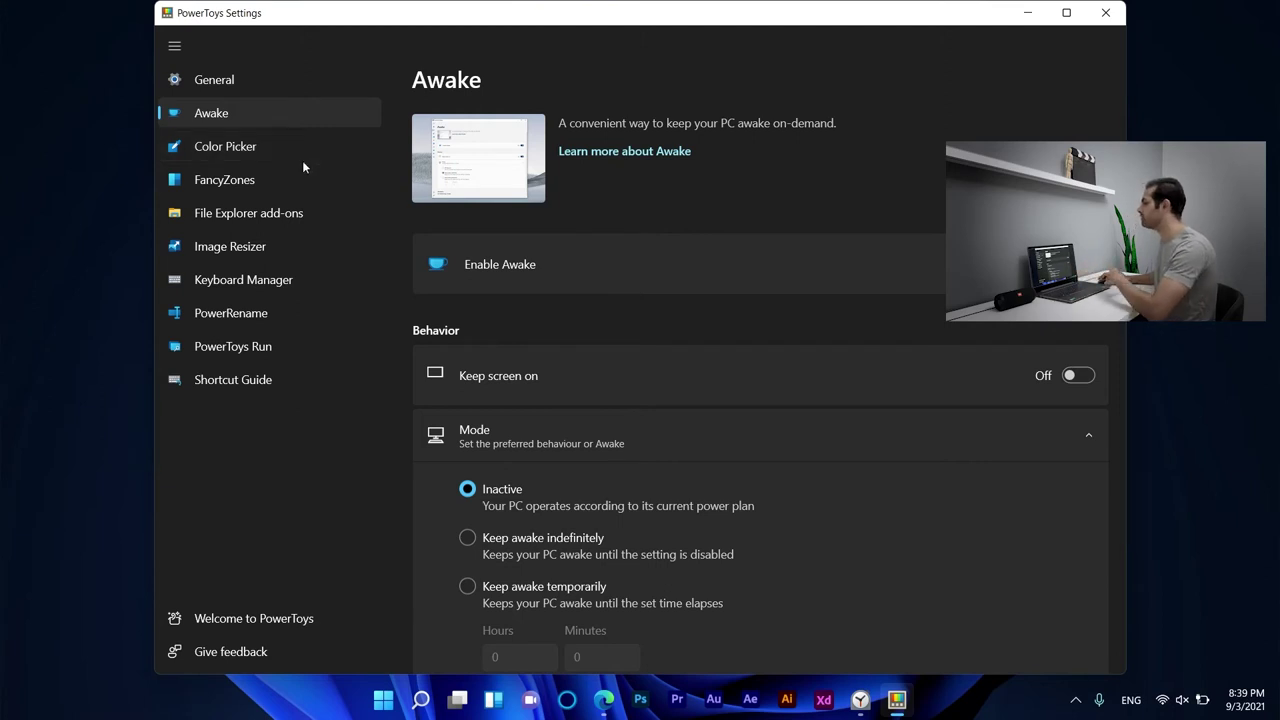
left_click(242, 150)
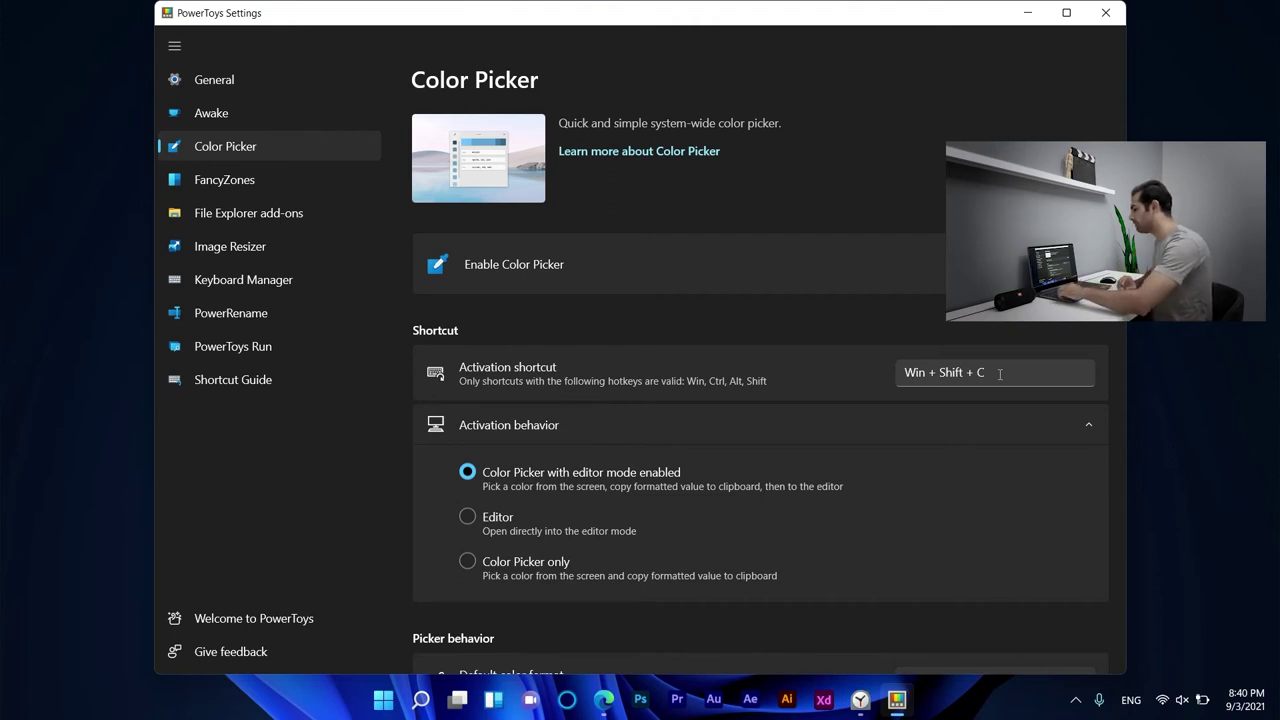
key("super+shift+c")
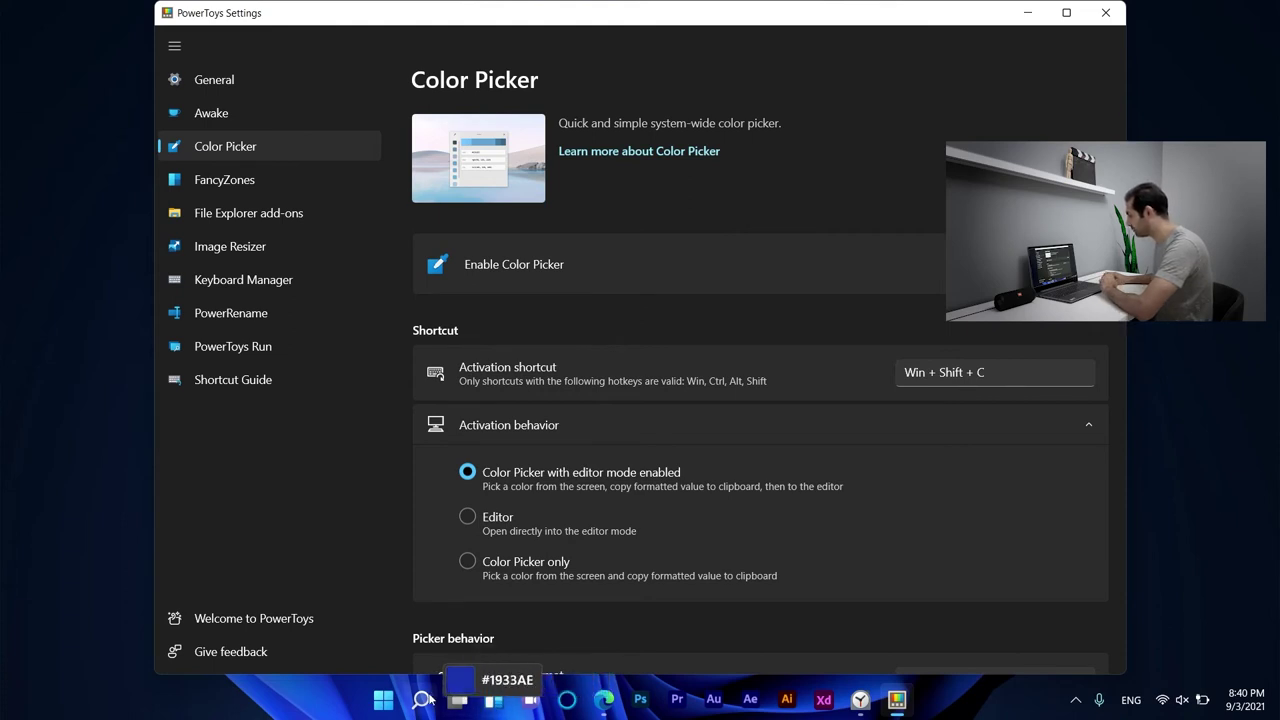
mouse_move(420, 701)
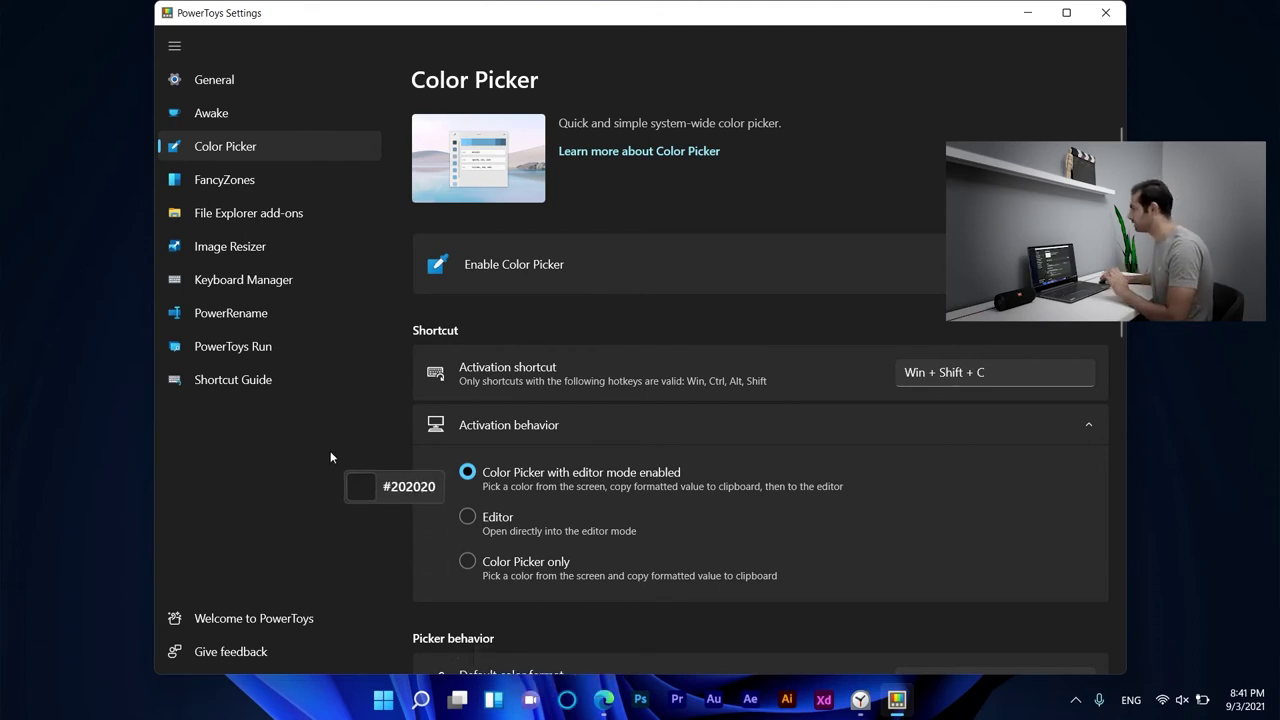
left_click(541, 362)
key("super+shift+c")
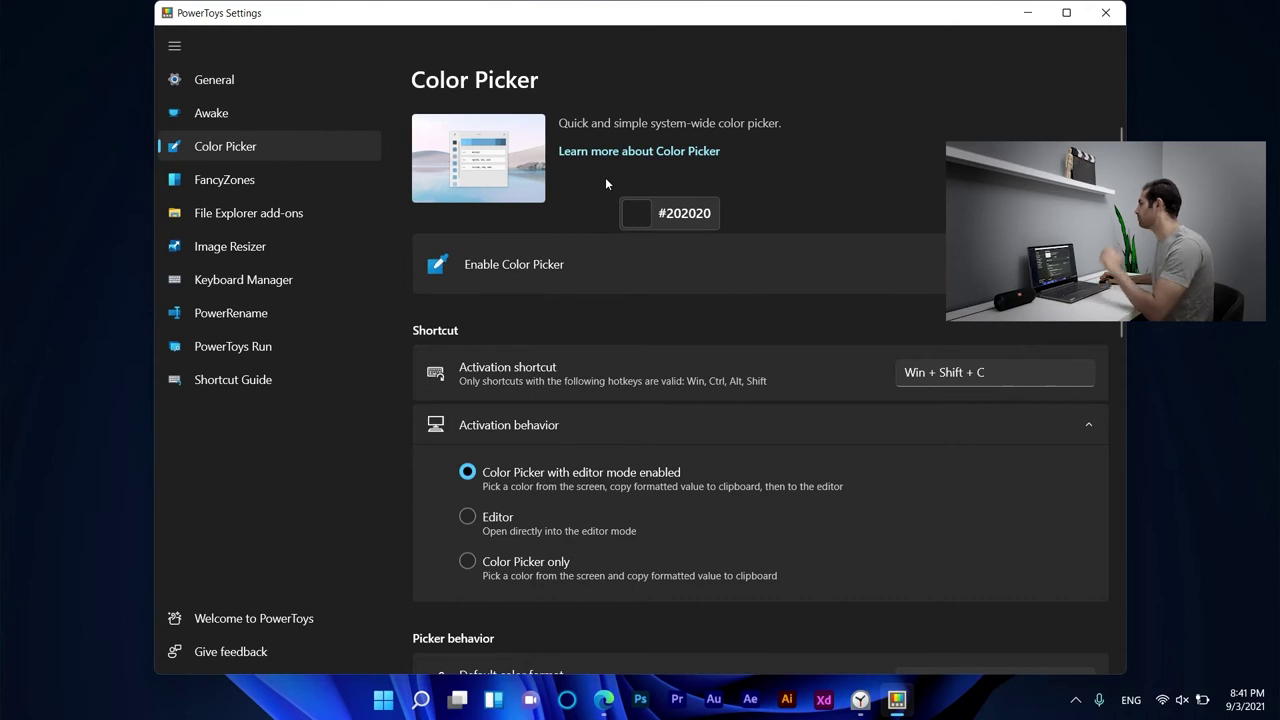
Close the Color Picker editor, review the FancyZones zone settings and launch the FancyZones layout editor.
left_click(237, 182)
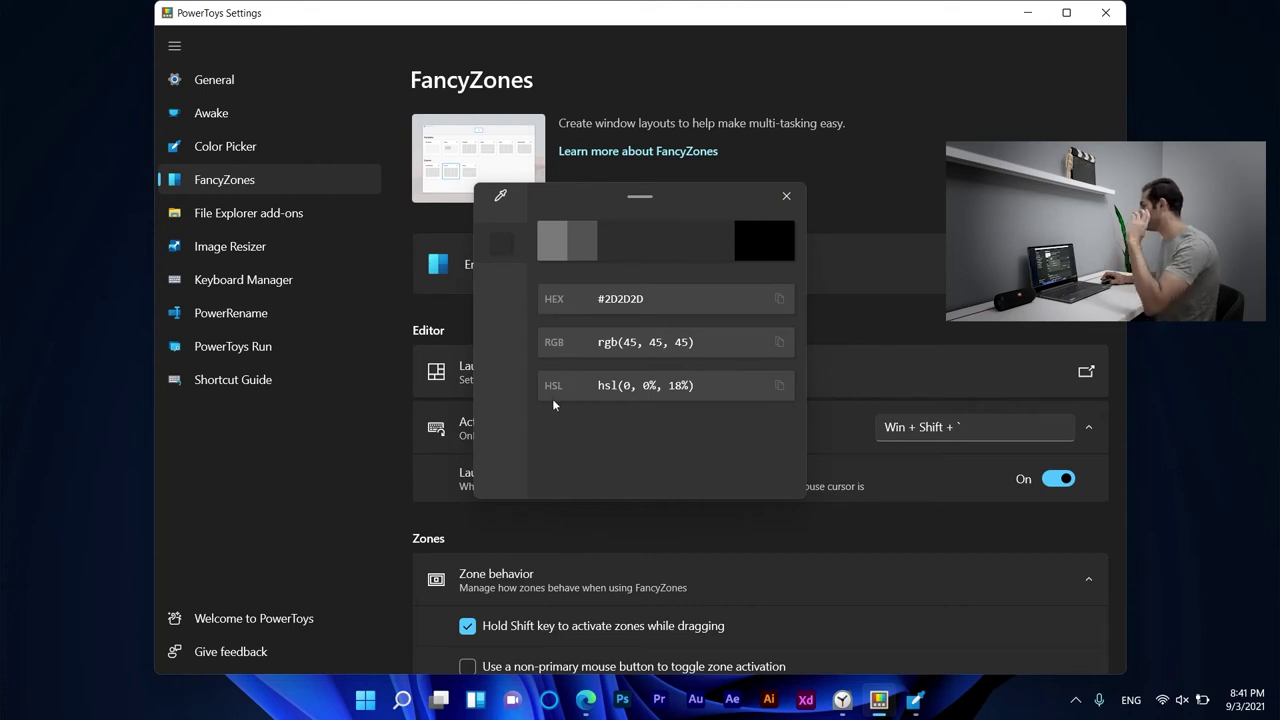
left_click(786, 196)
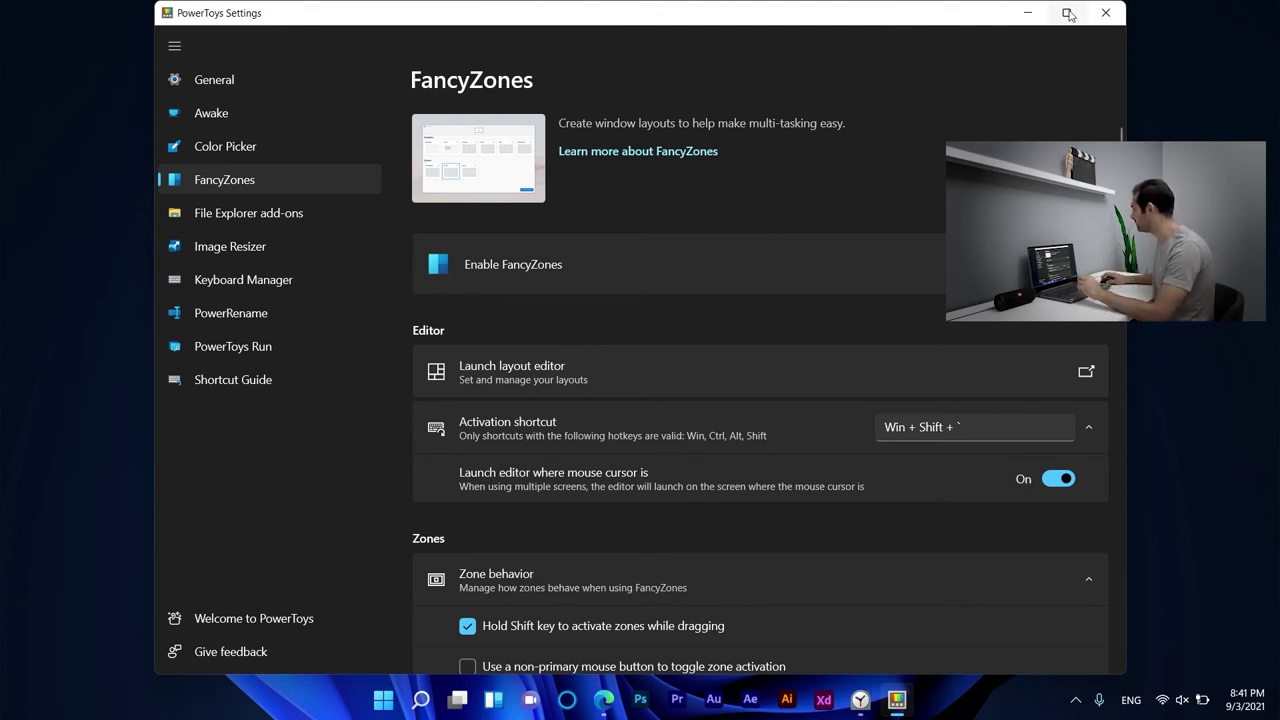
mouse_move(1068, 13)
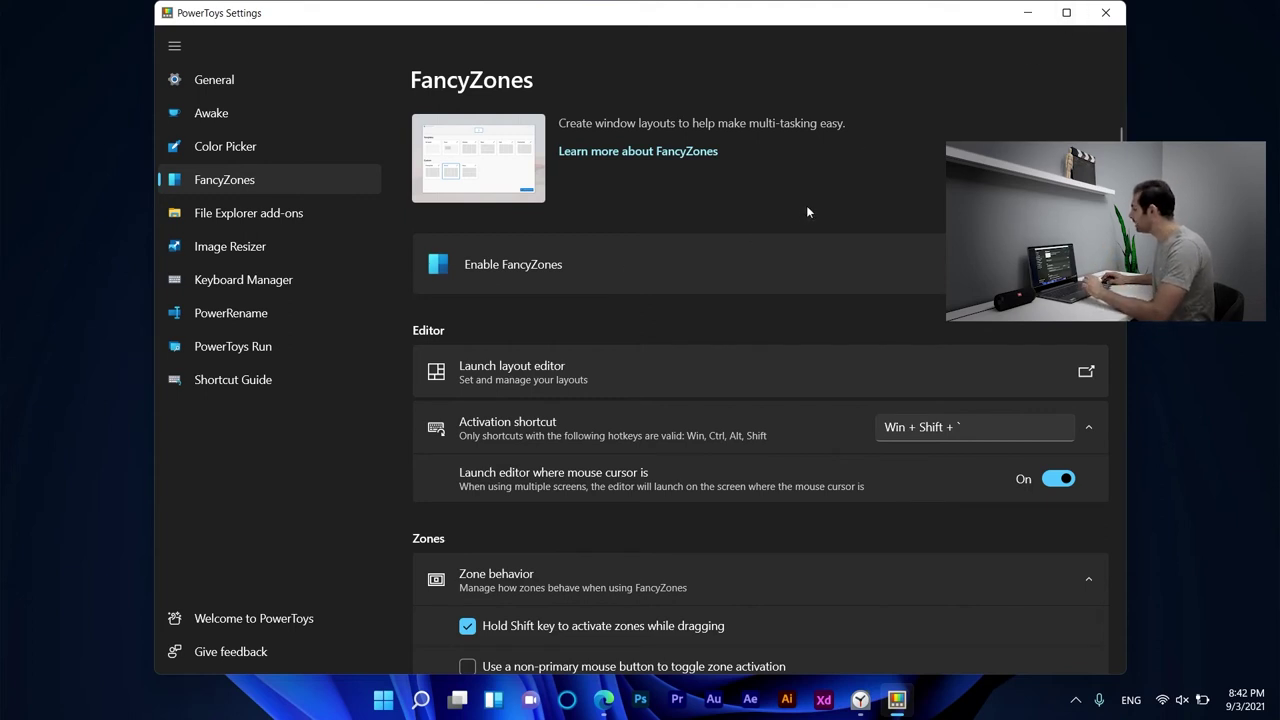
scroll(794, 249, "down", 3)
scroll(796, 238, "up", 1)
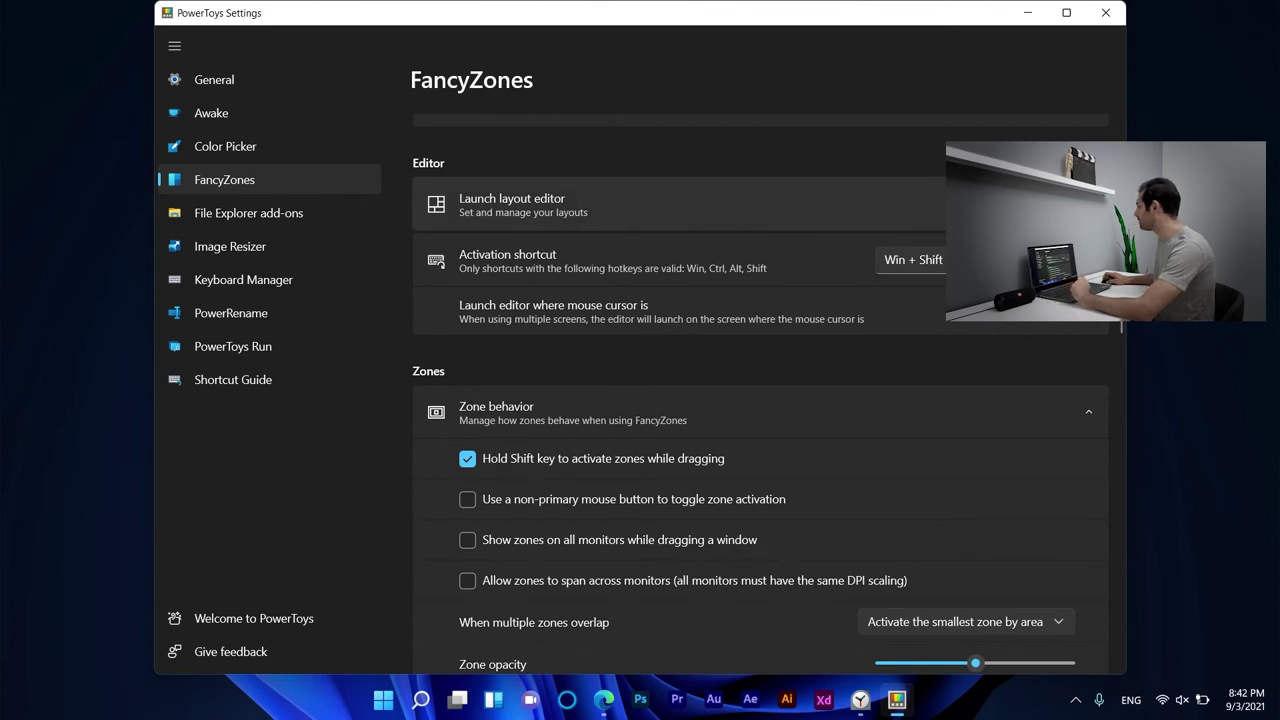
left_click(910, 259)
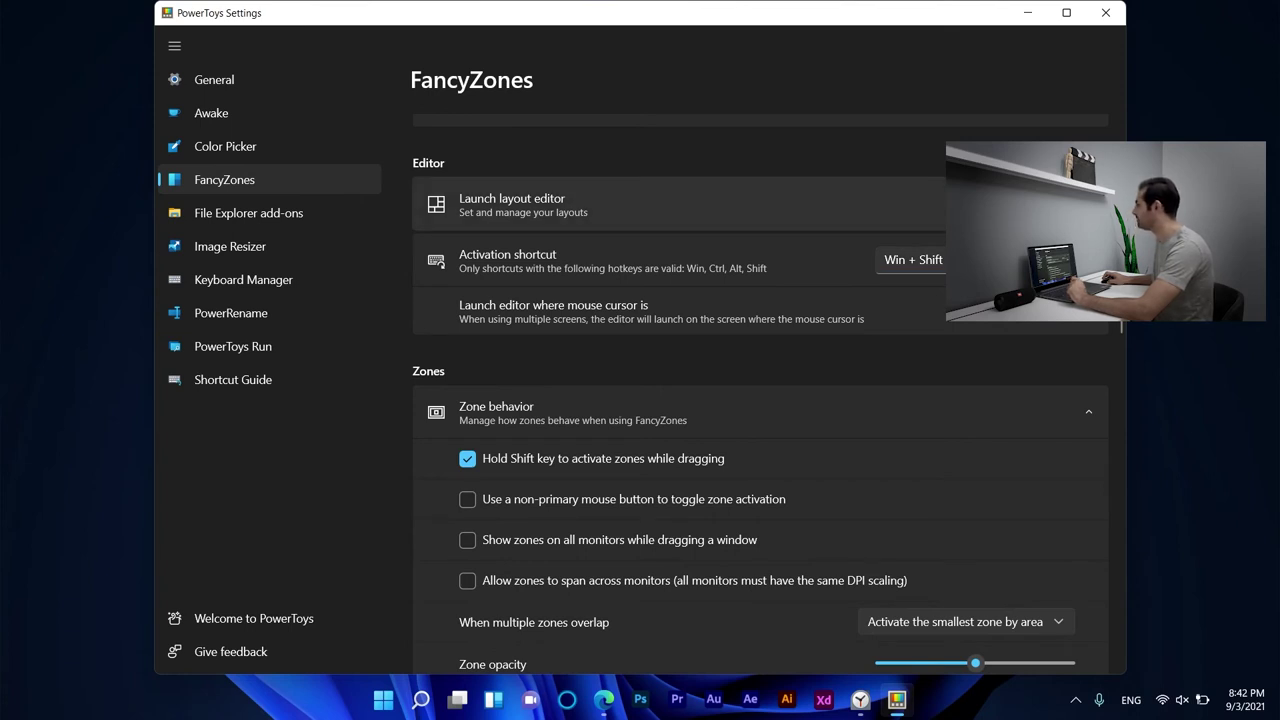
key("super+shift+grave")
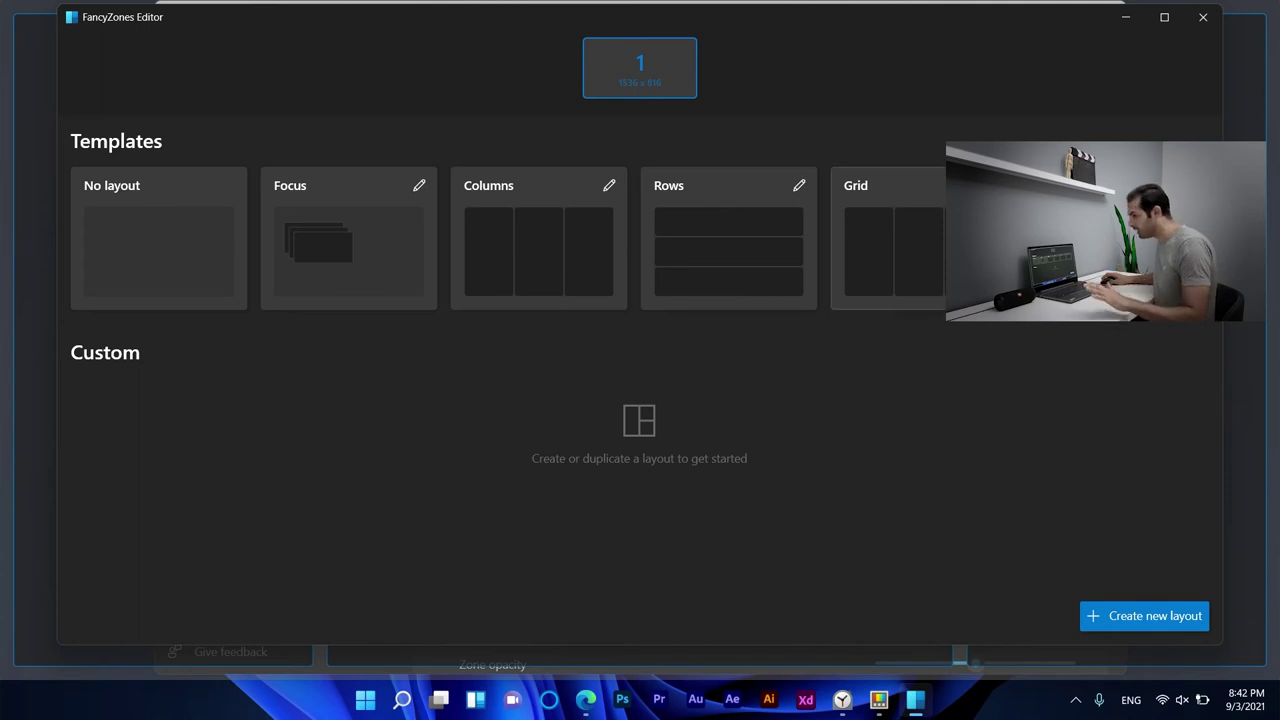
Try a new custom grid layout with zone 1 narrowed to about 382 and zone 3 to about 331 wide, and discard it.
left_click(1130, 618)
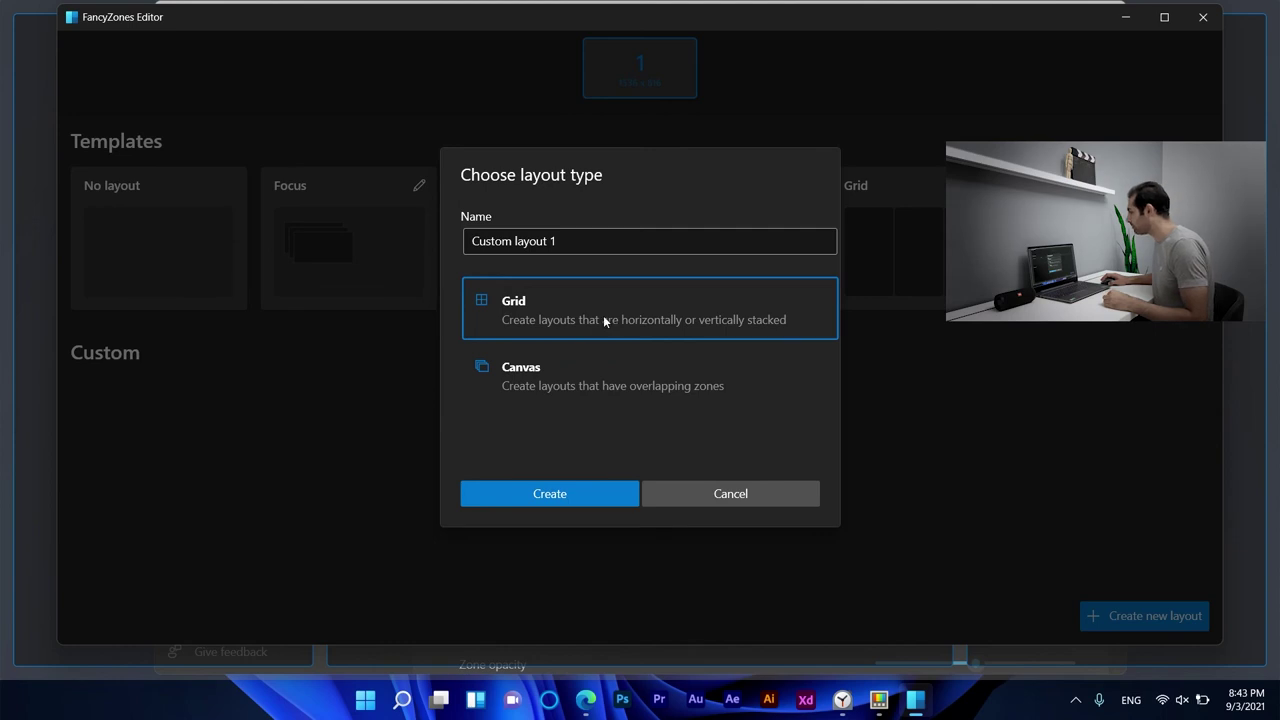
left_click(560, 496)
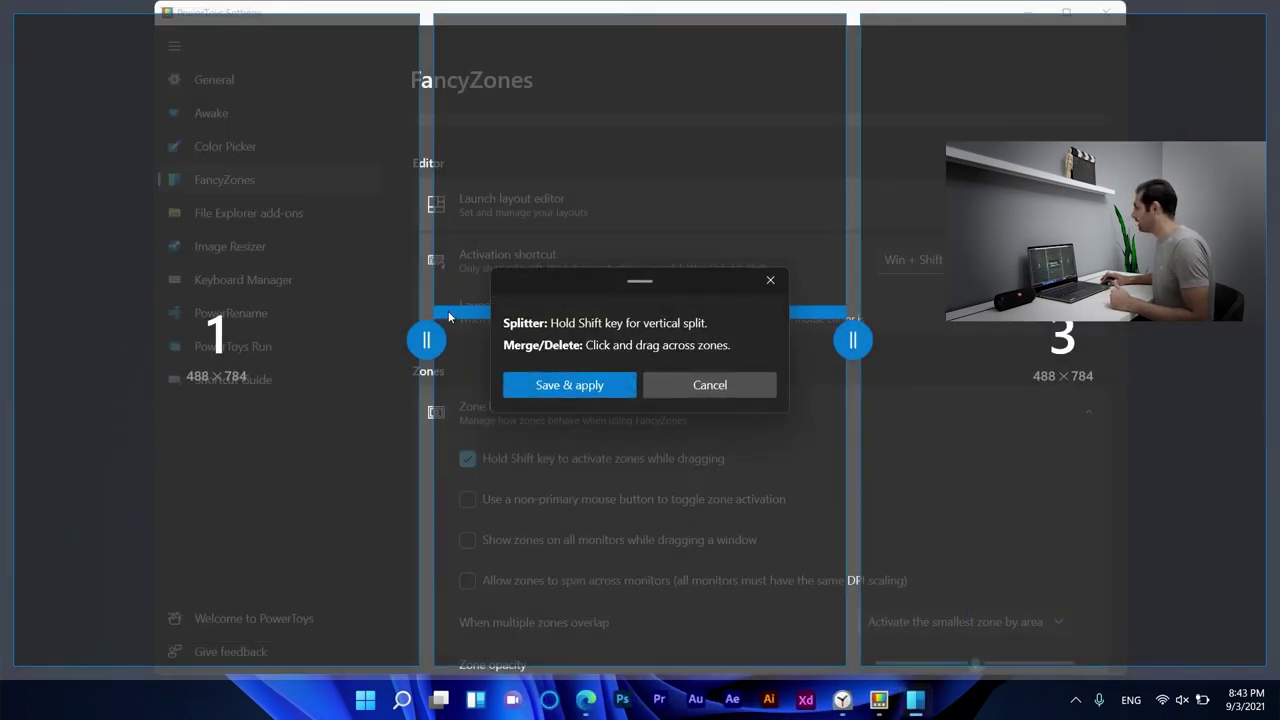
left_click_drag(426, 340, 386, 341)
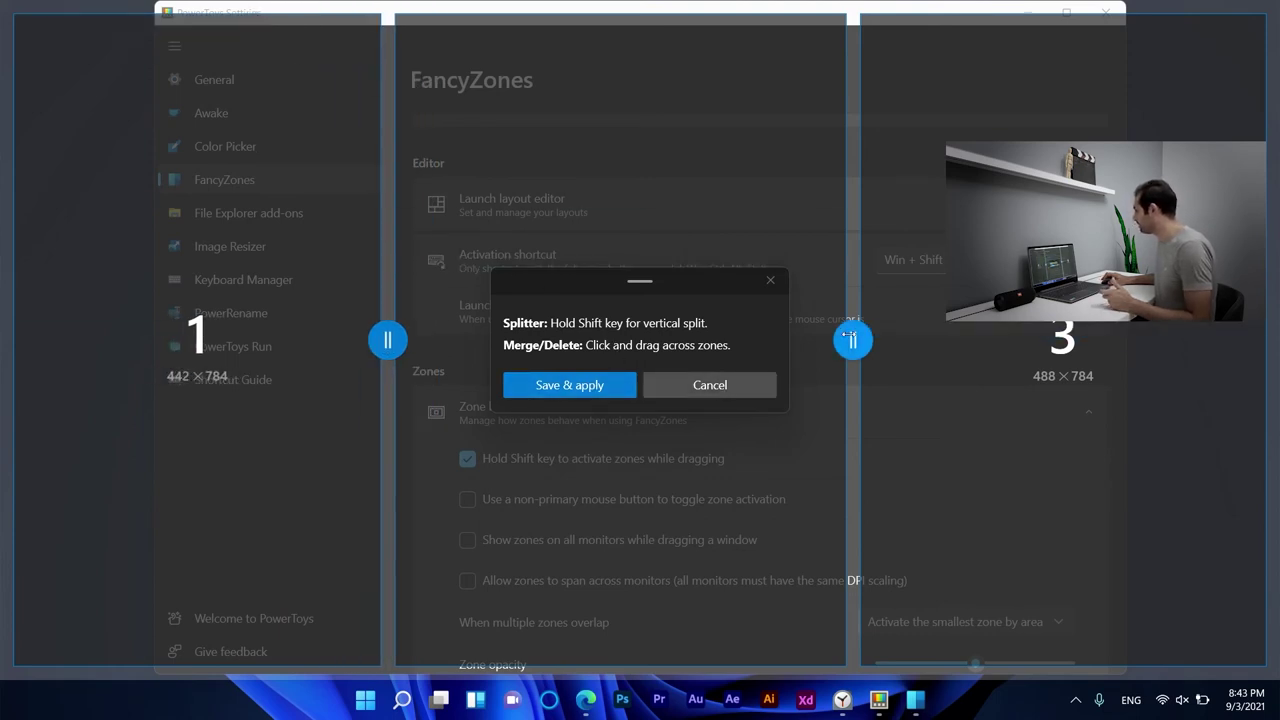
left_click_drag(847, 335, 983, 338)
left_click_drag(390, 345, 342, 349)
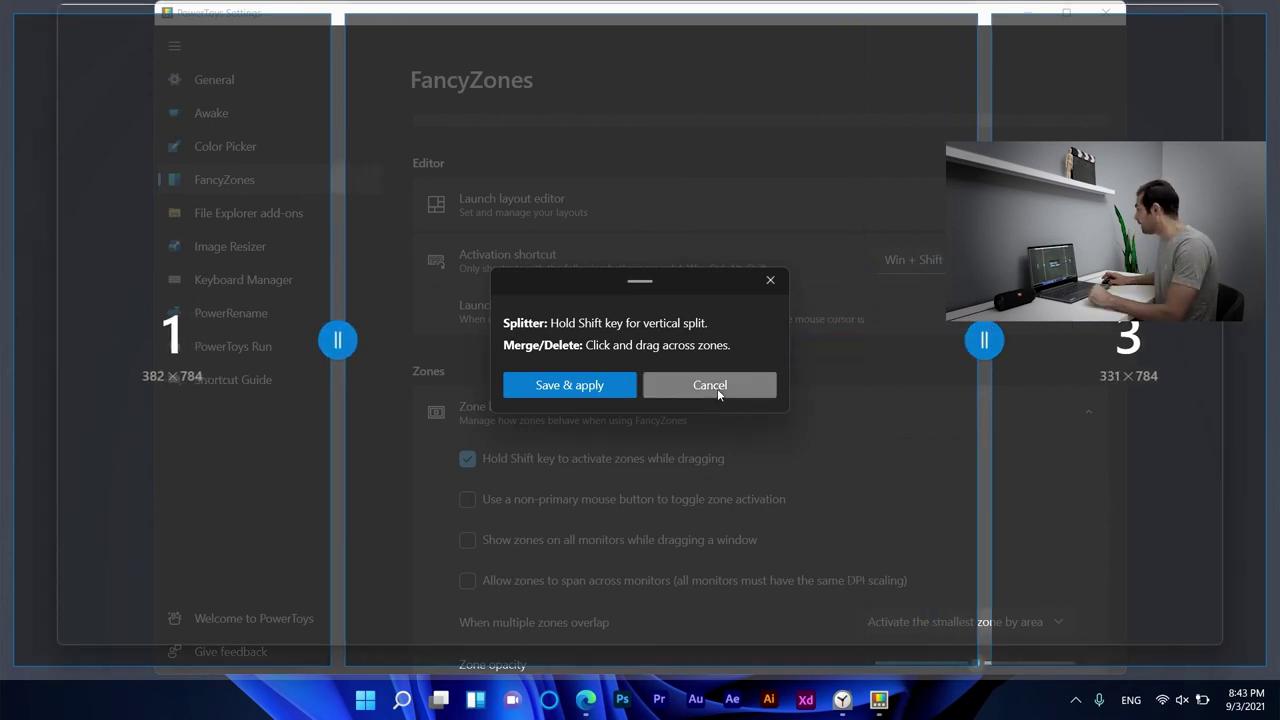
left_click(717, 388)
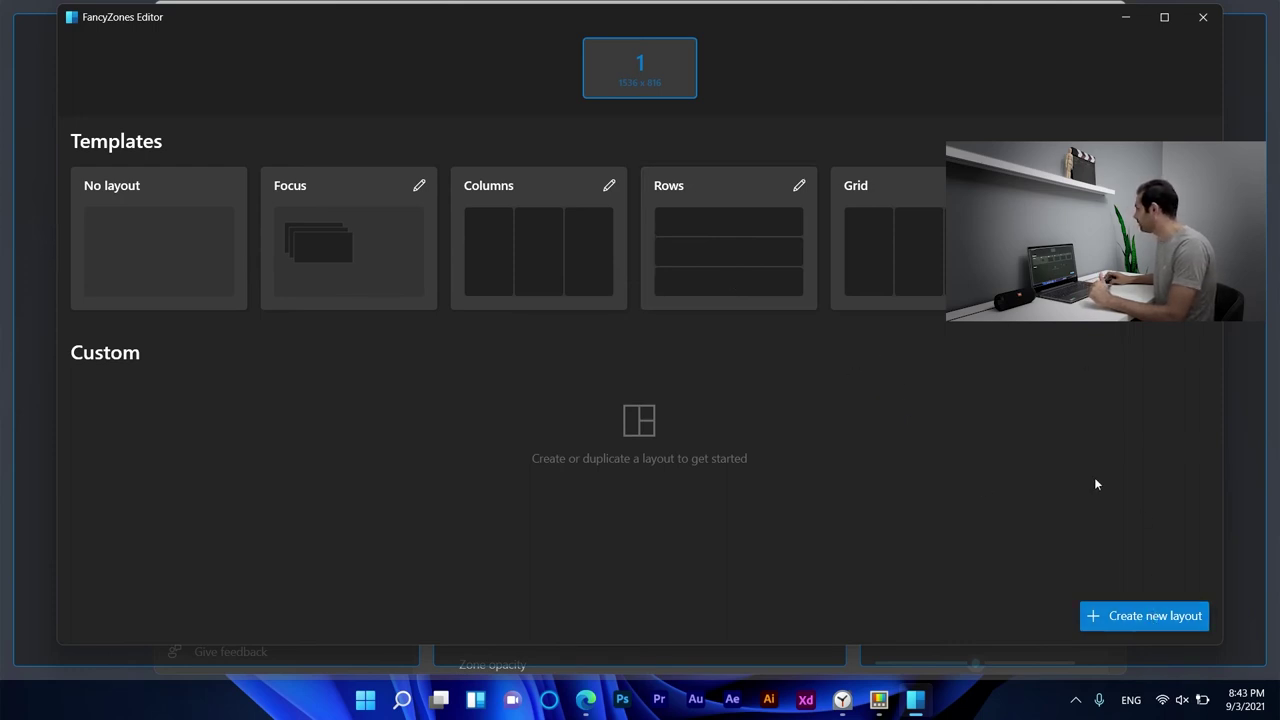
Apply the Rows template as the zone layout.
left_click(732, 223)
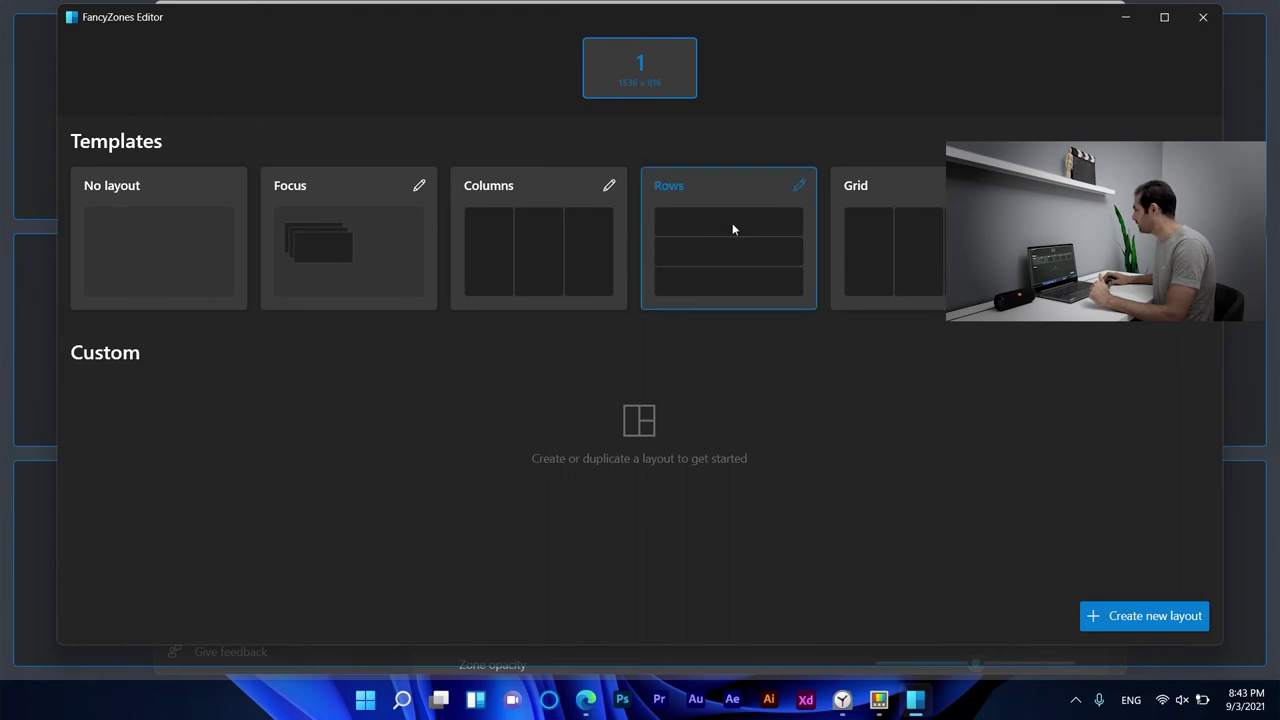
Try a custom grid with the middle column split into zones about 470 and 298 high, discard it and close the layout editor.
left_click(1126, 617)
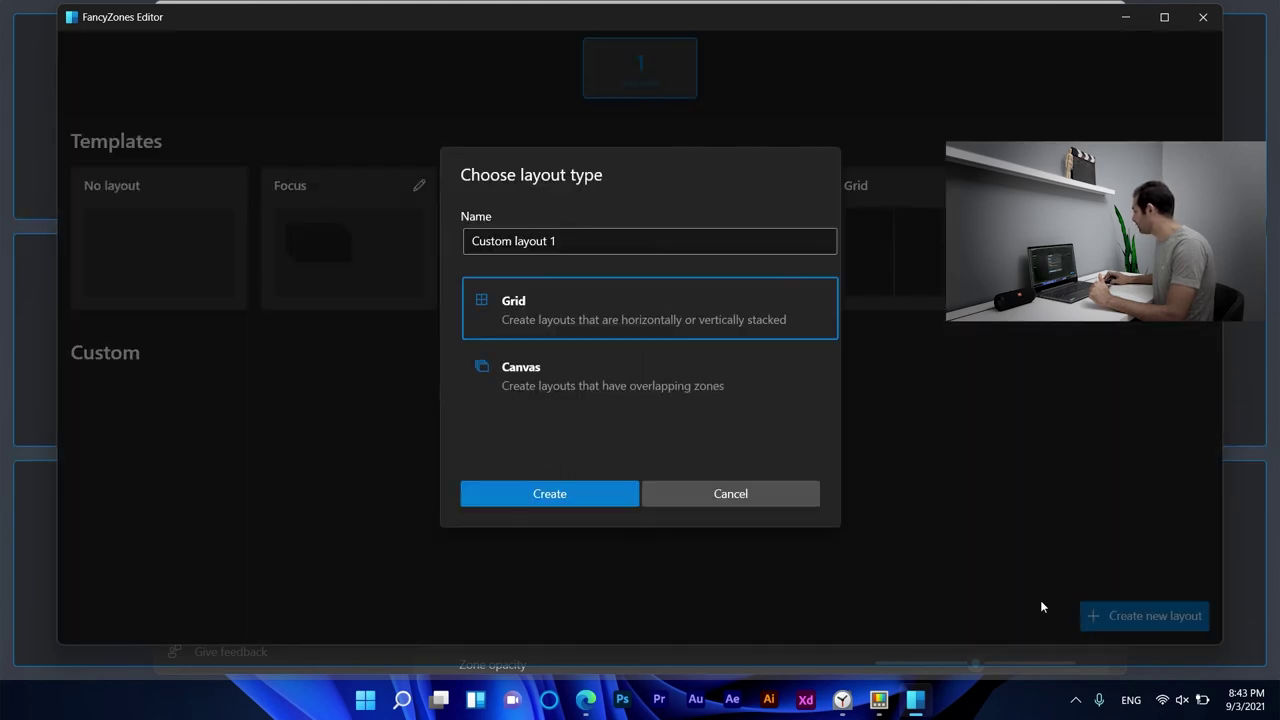
triple_click(562, 243)
left_click(594, 504)
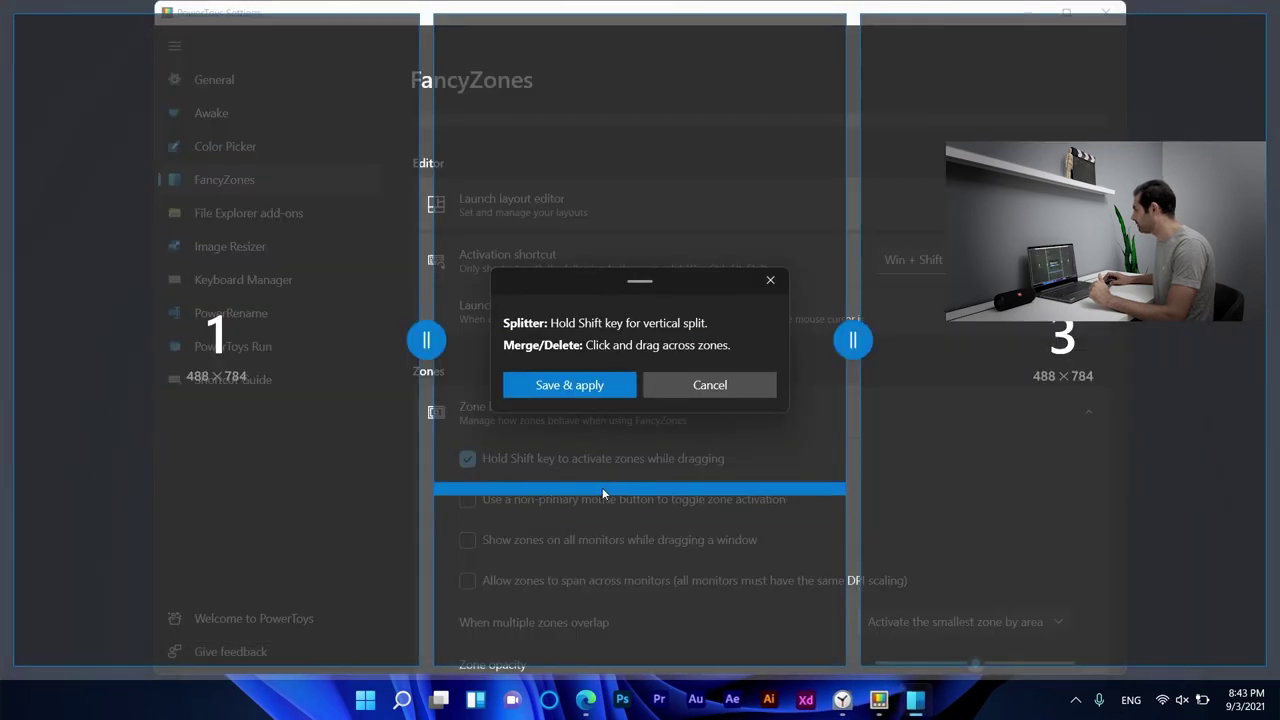
left_click(640, 230)
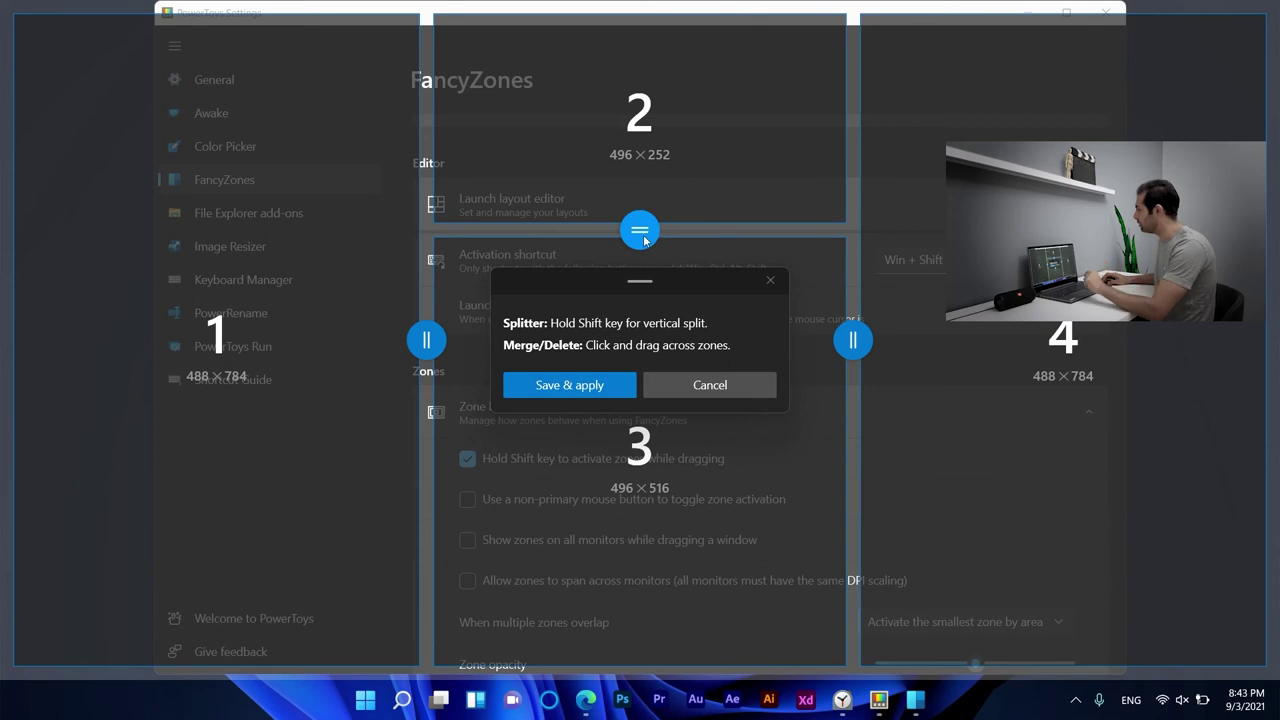
left_click_drag(645, 242, 645, 424)
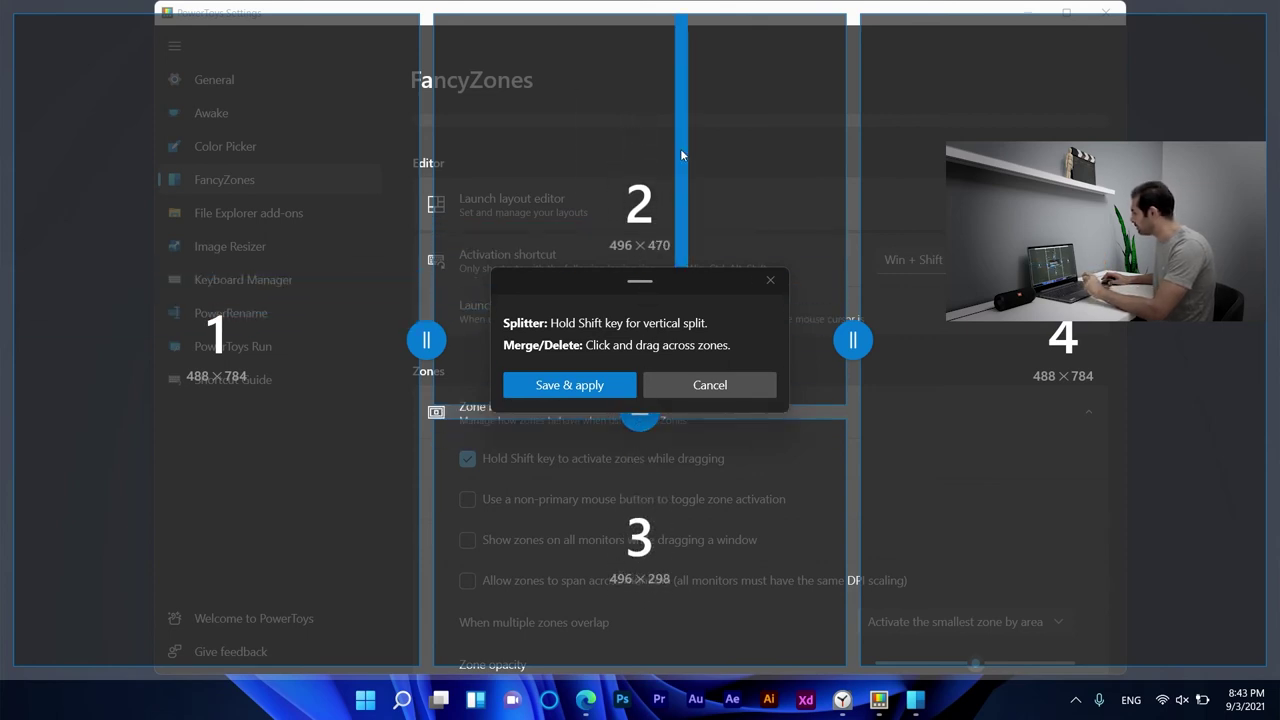
left_click(720, 389)
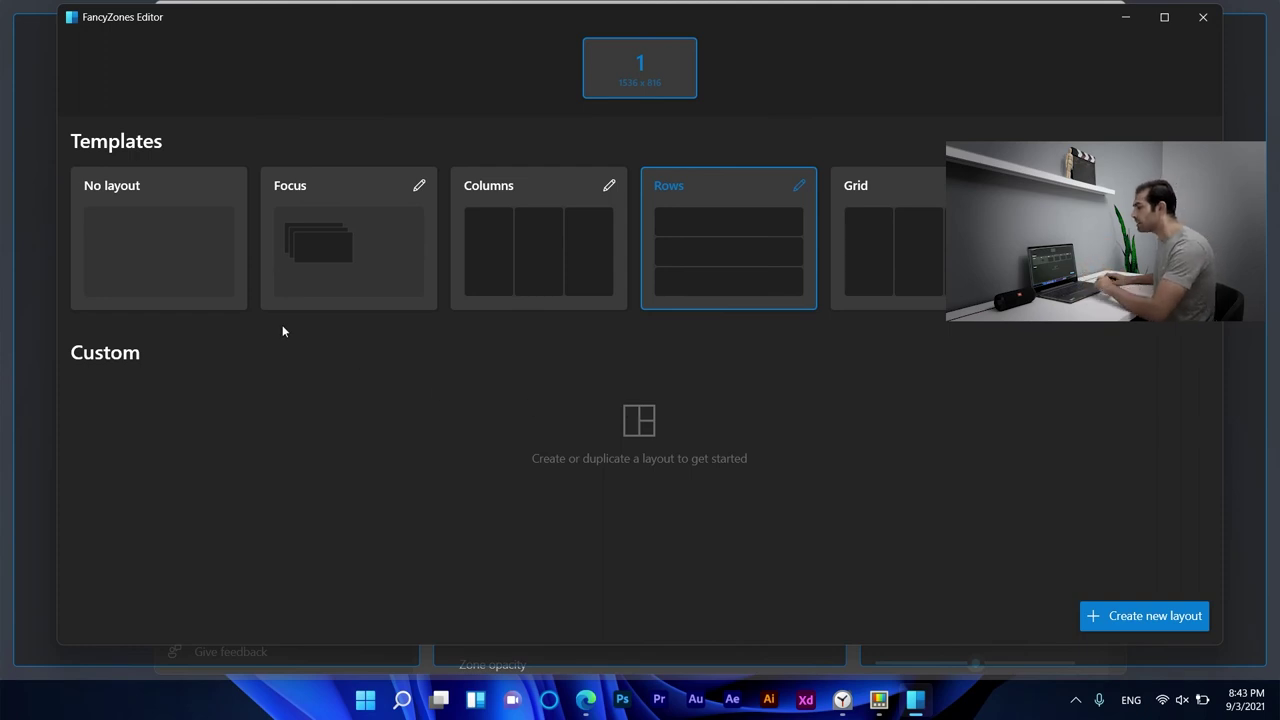
left_click(1202, 20)
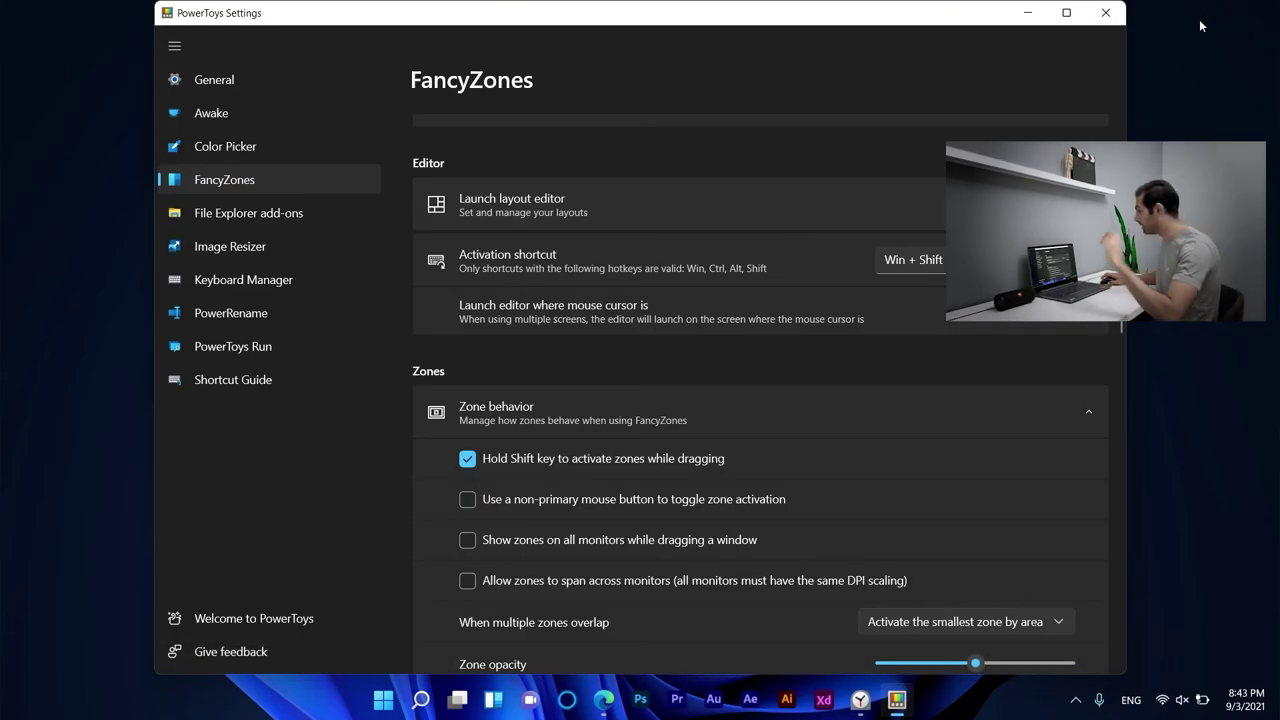
Review the File Explorer add-ons preview settings and the Image Resizer preset sizes.
left_click(262, 216)
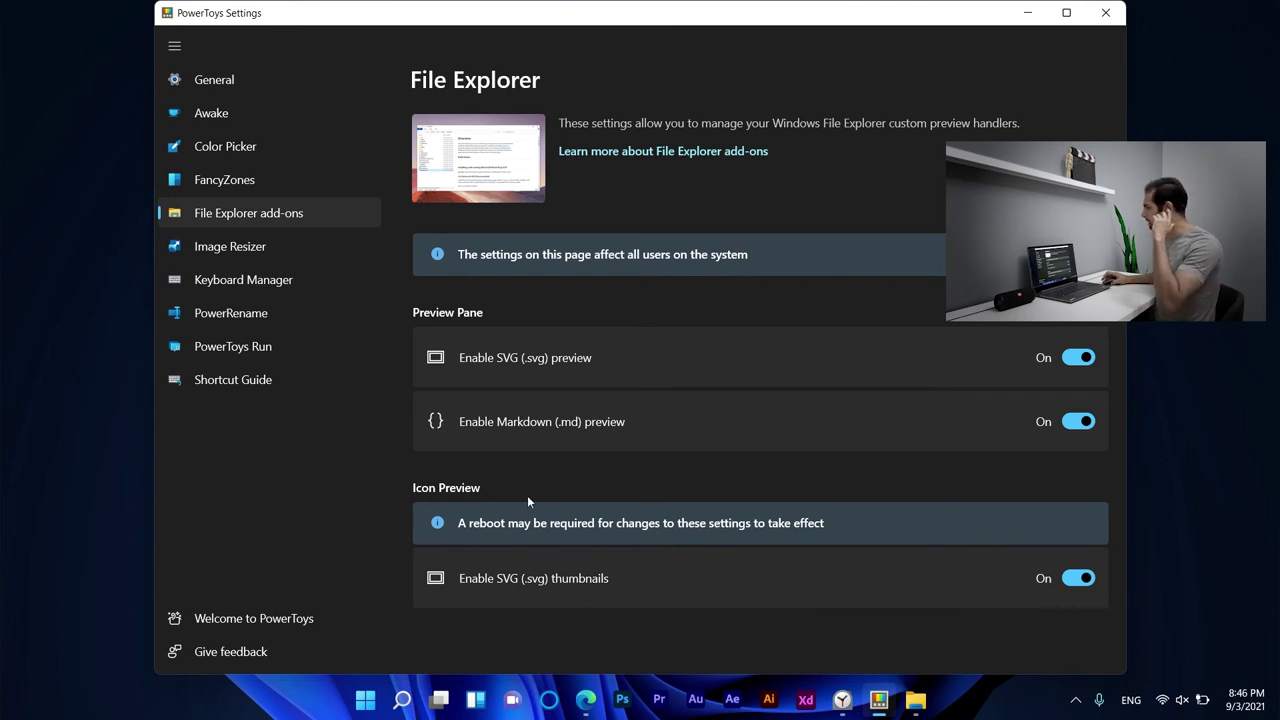
left_click(229, 249)
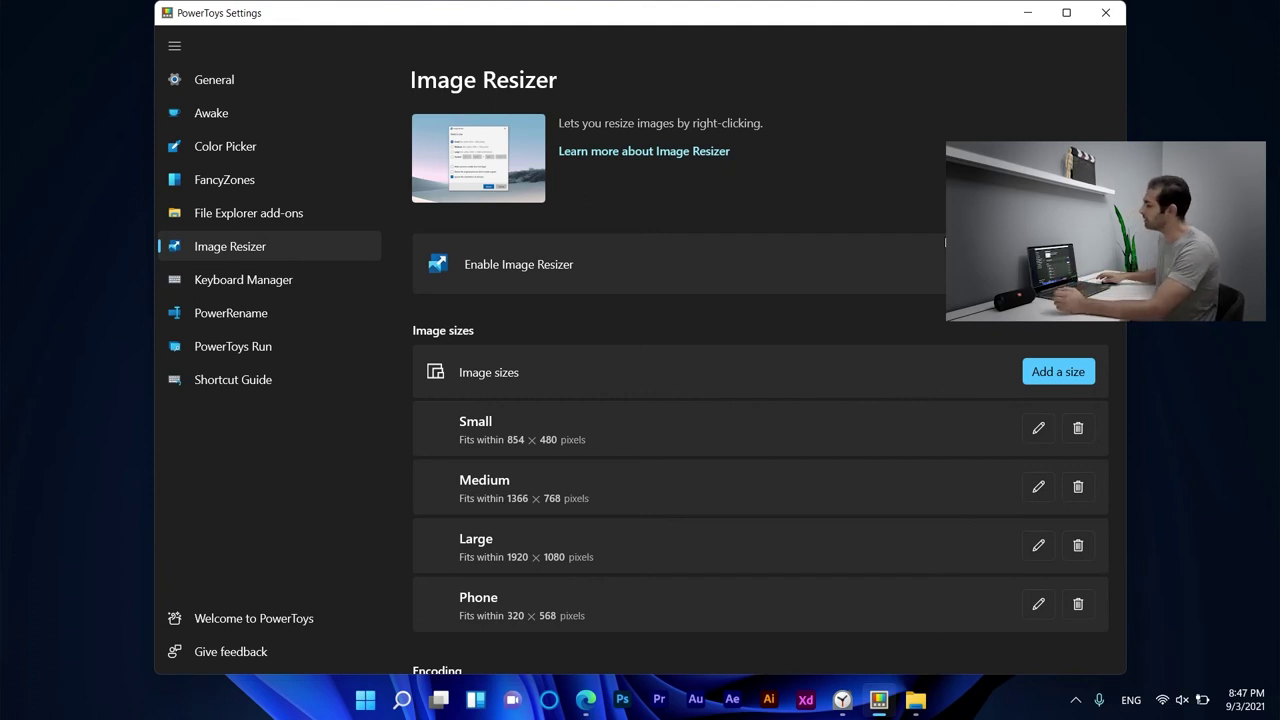
Switch to the Apple ID folder in File Explorer and create a Small (854 × 480 pixels) resized copy of 20200816_205258.jpg.
left_click(1028, 13)
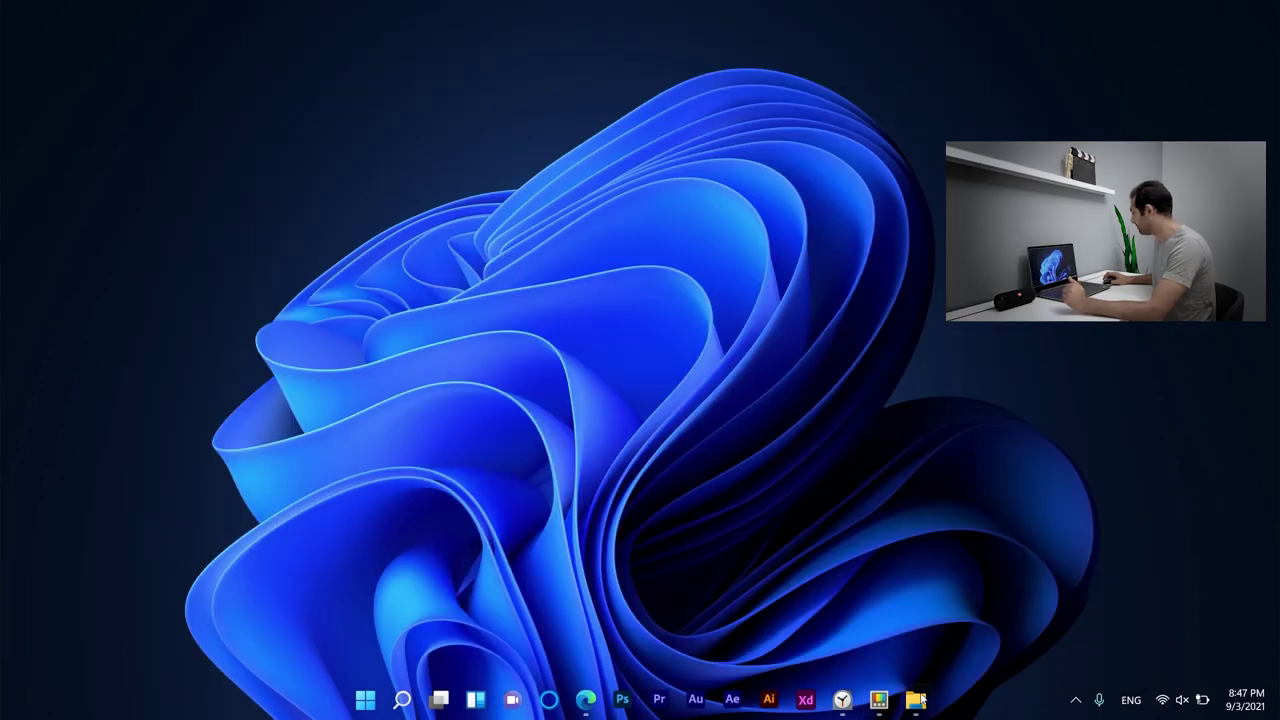
left_click(915, 699)
right_click(298, 135)
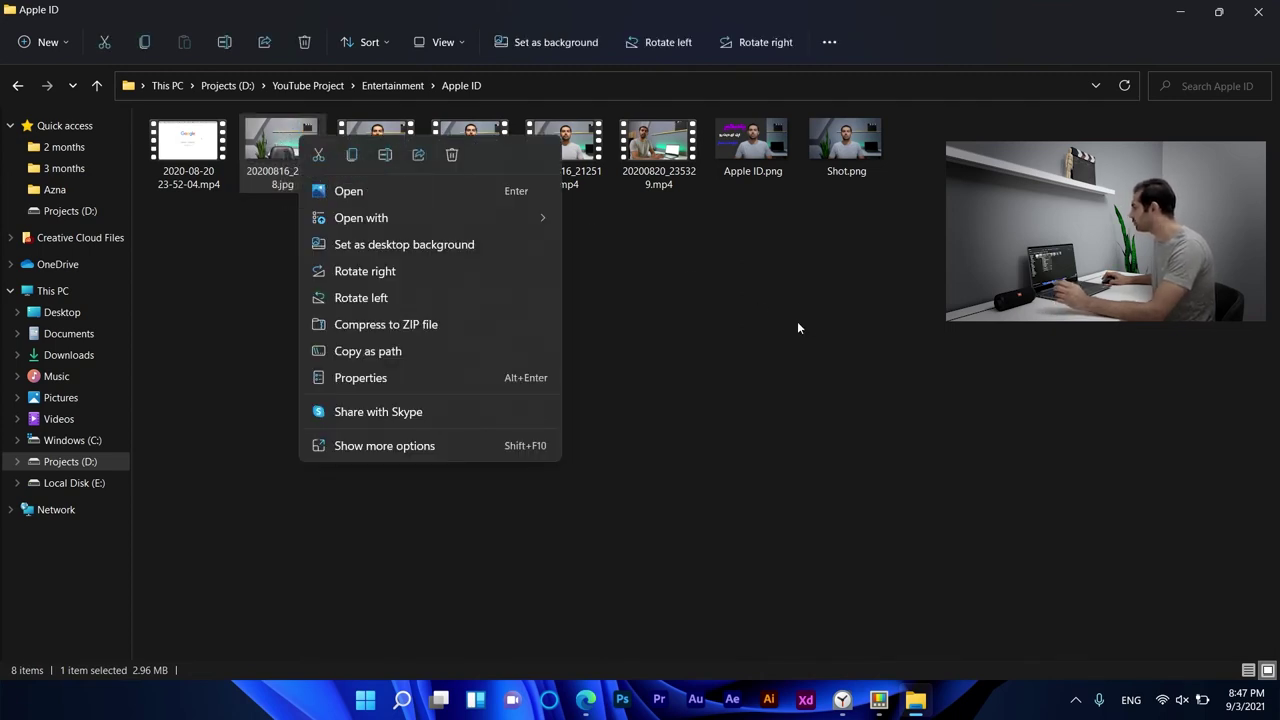
left_click(722, 320)
right_click(296, 170)
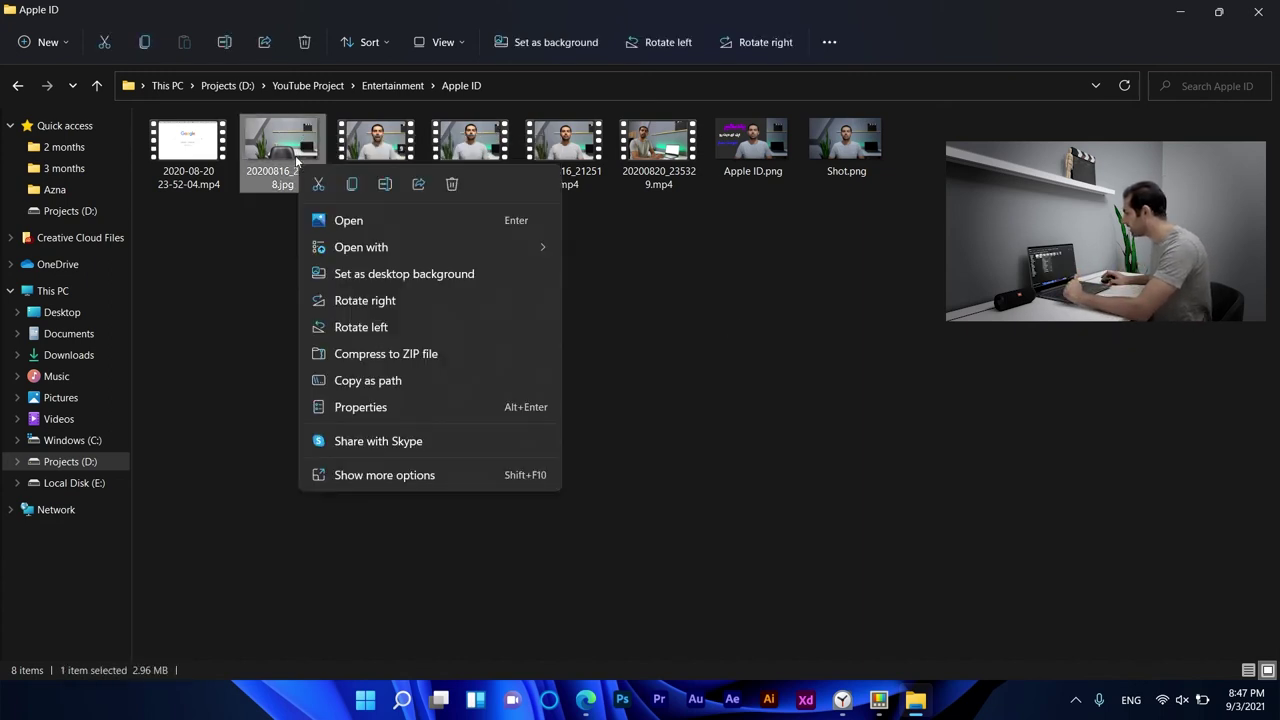
key("Escape")
right_click(296, 140)
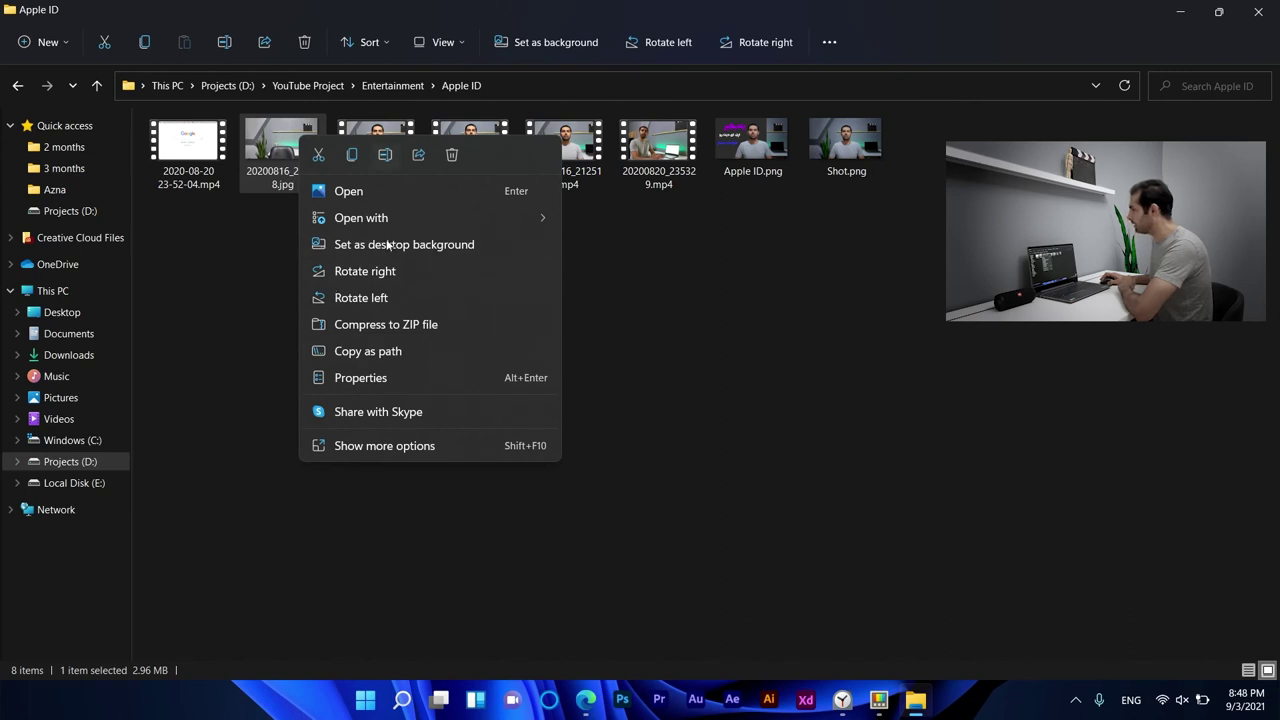
left_click(376, 448)
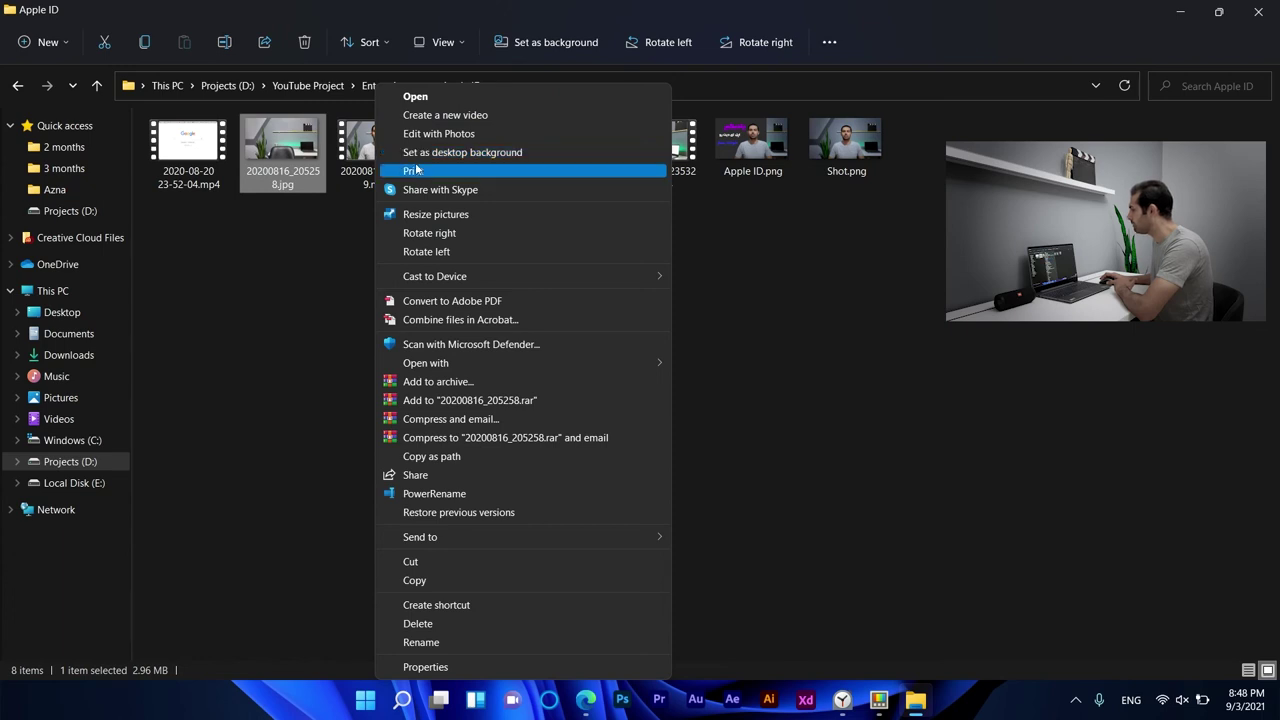
left_click(444, 218)
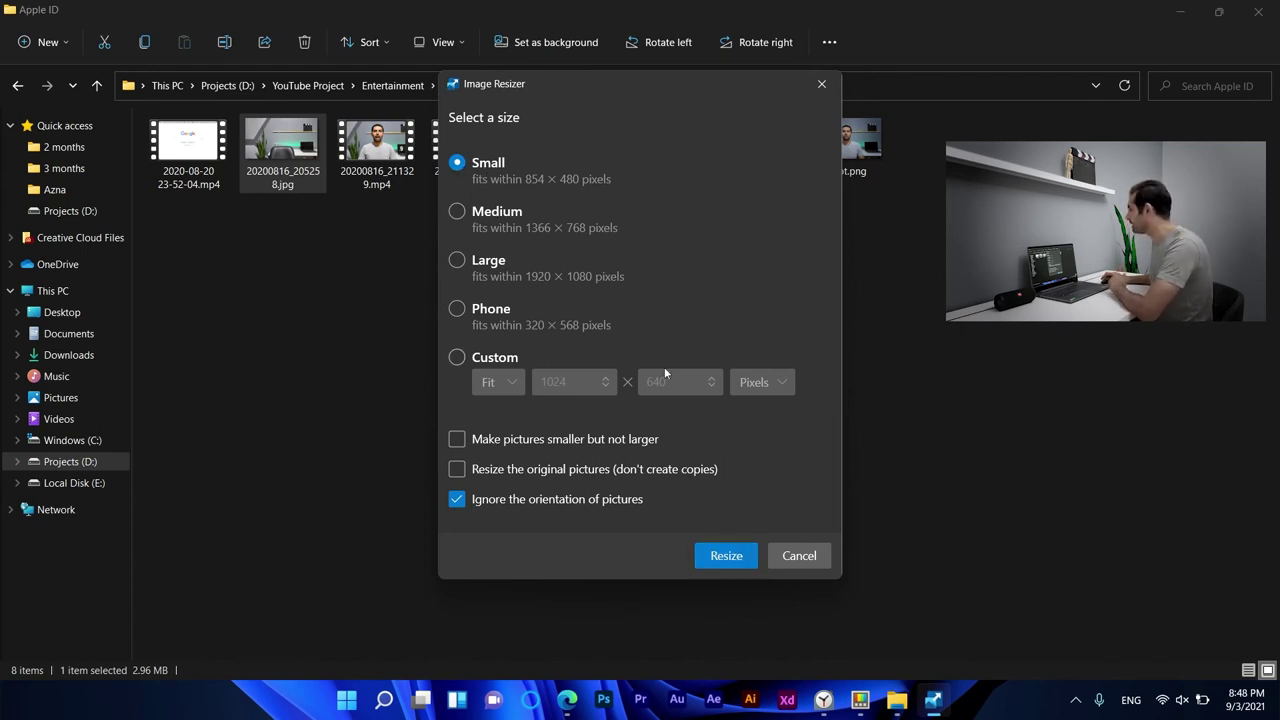
left_click(726, 556)
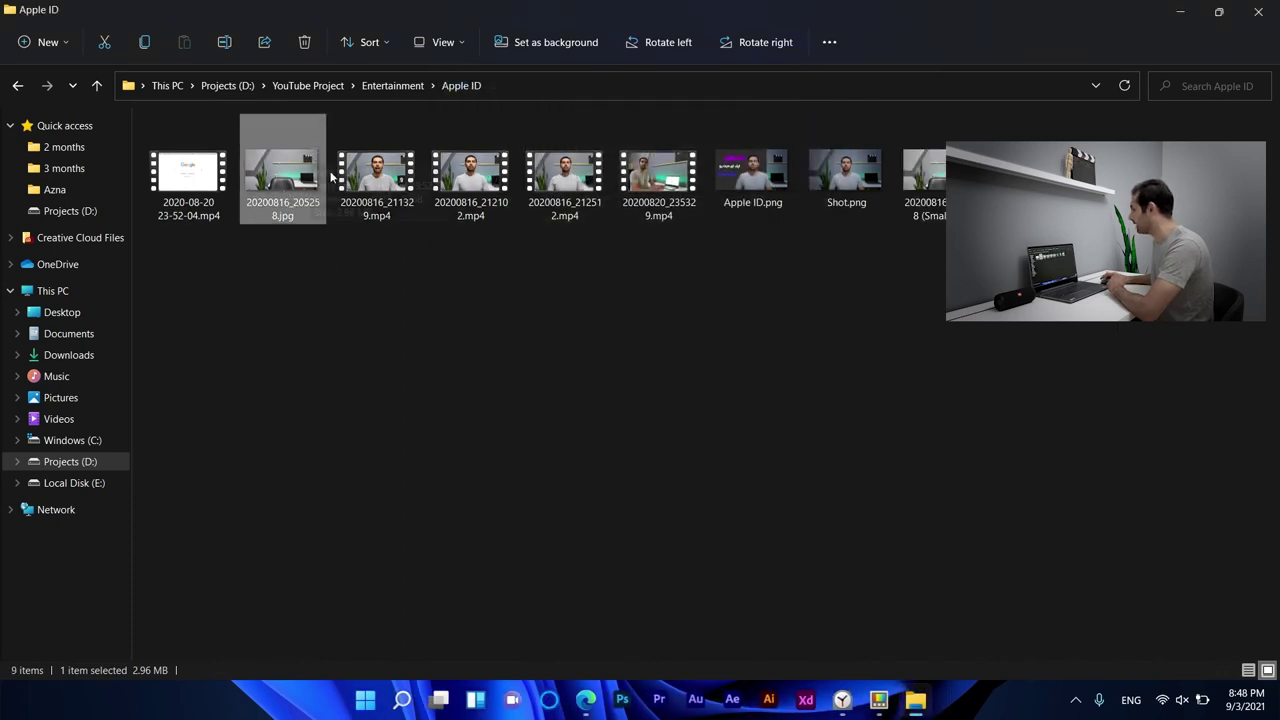
Compare the Small resized copy with the original picture, and minimize File Explorer.
left_click(290, 160)
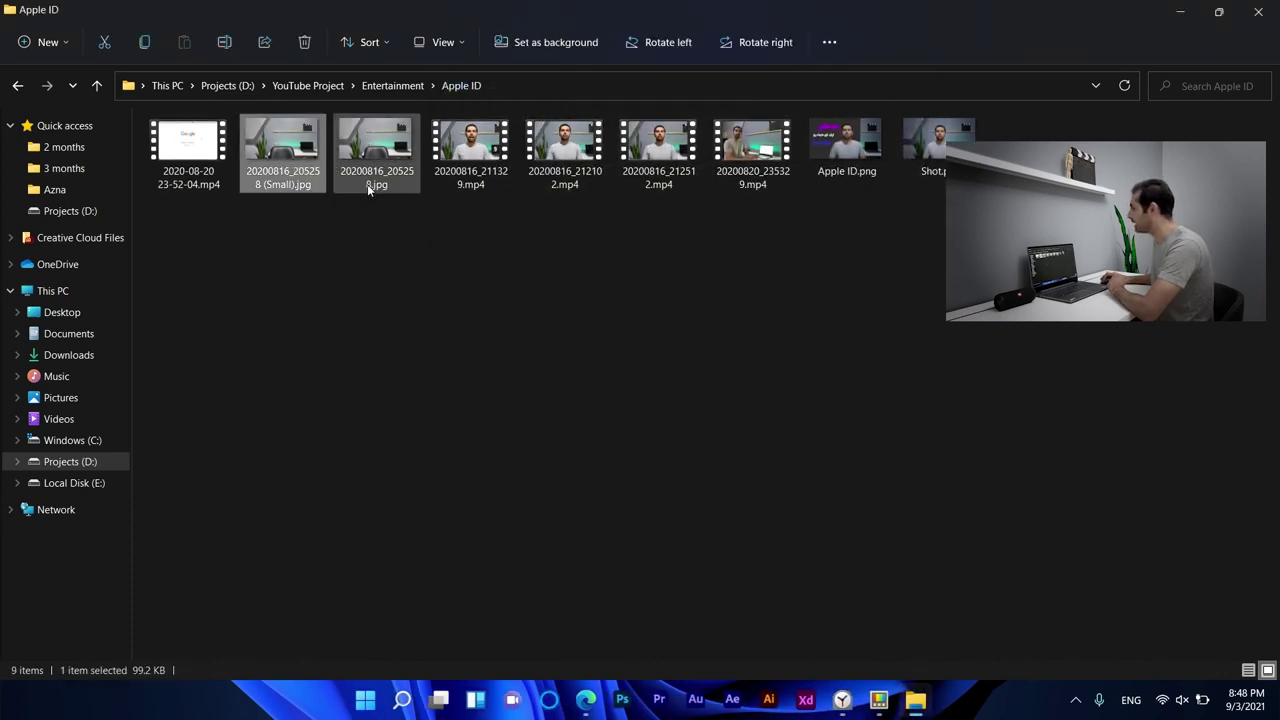
mouse_move(280, 190)
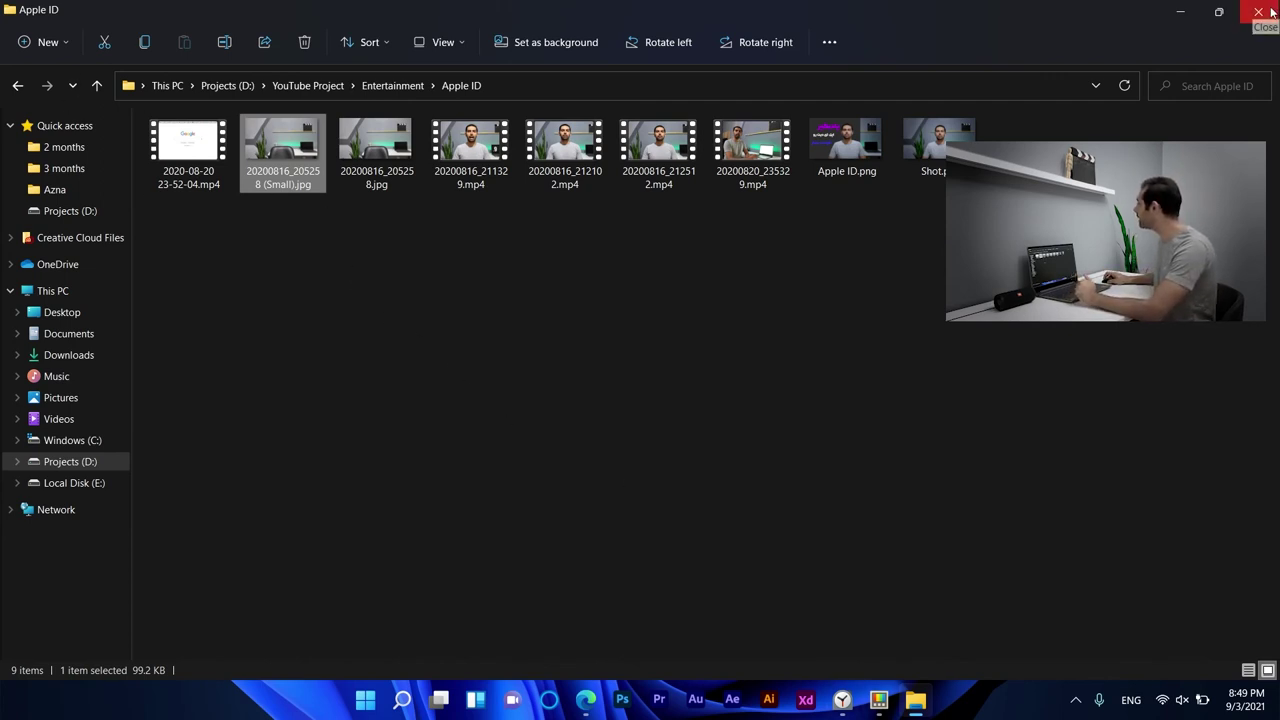
left_click(1180, 12)
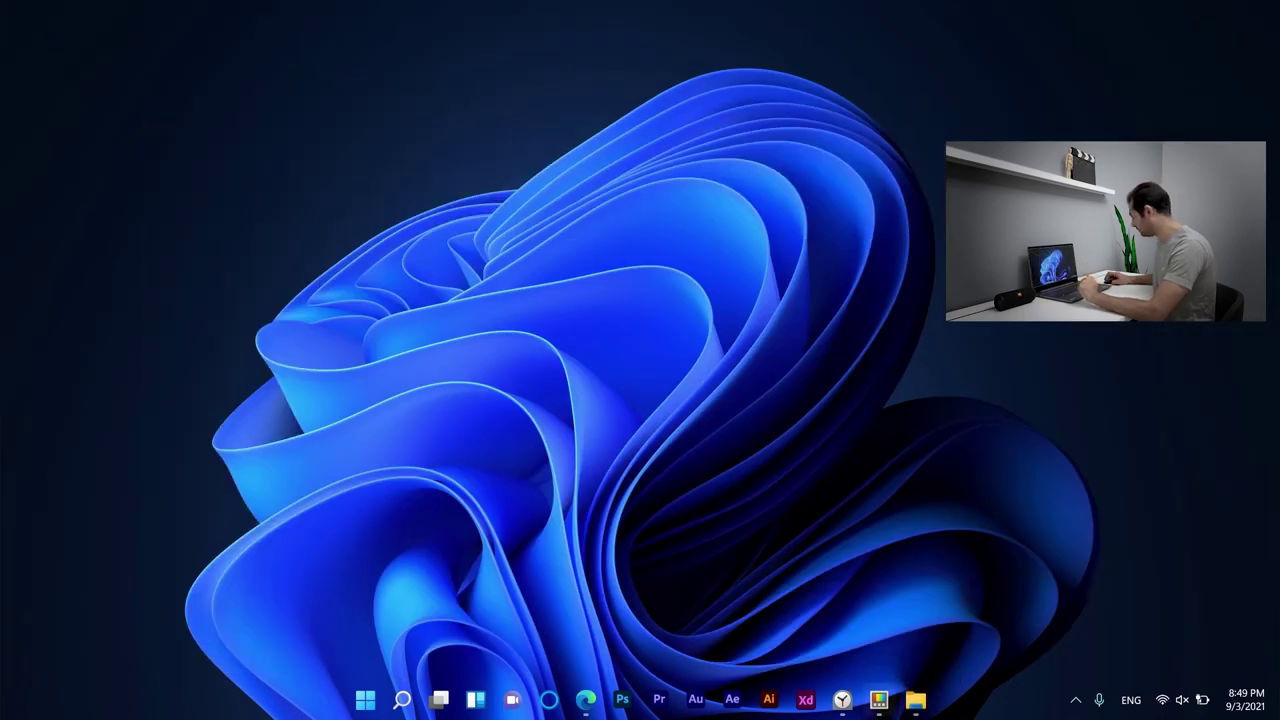
Switch to PowerToys Settings, review the Keyboard Manager and PowerRename pages, and minimize the window.
mouse_move(880, 711)
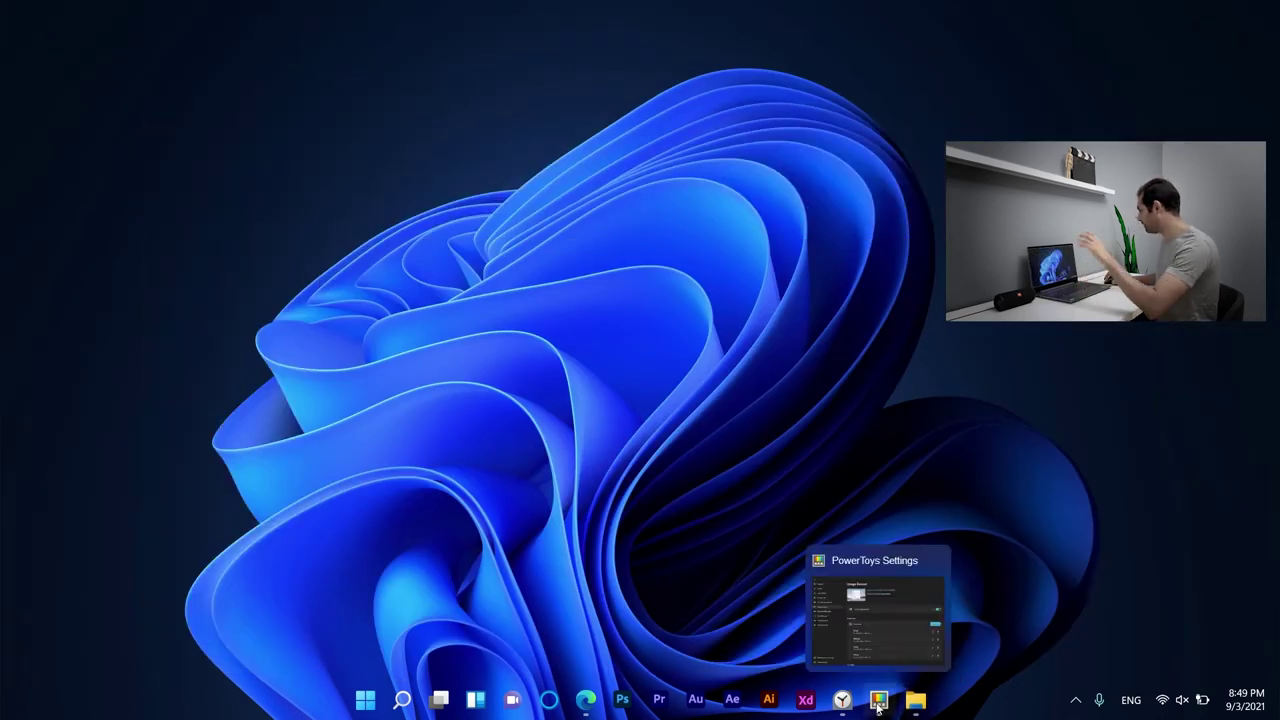
left_click(878, 702)
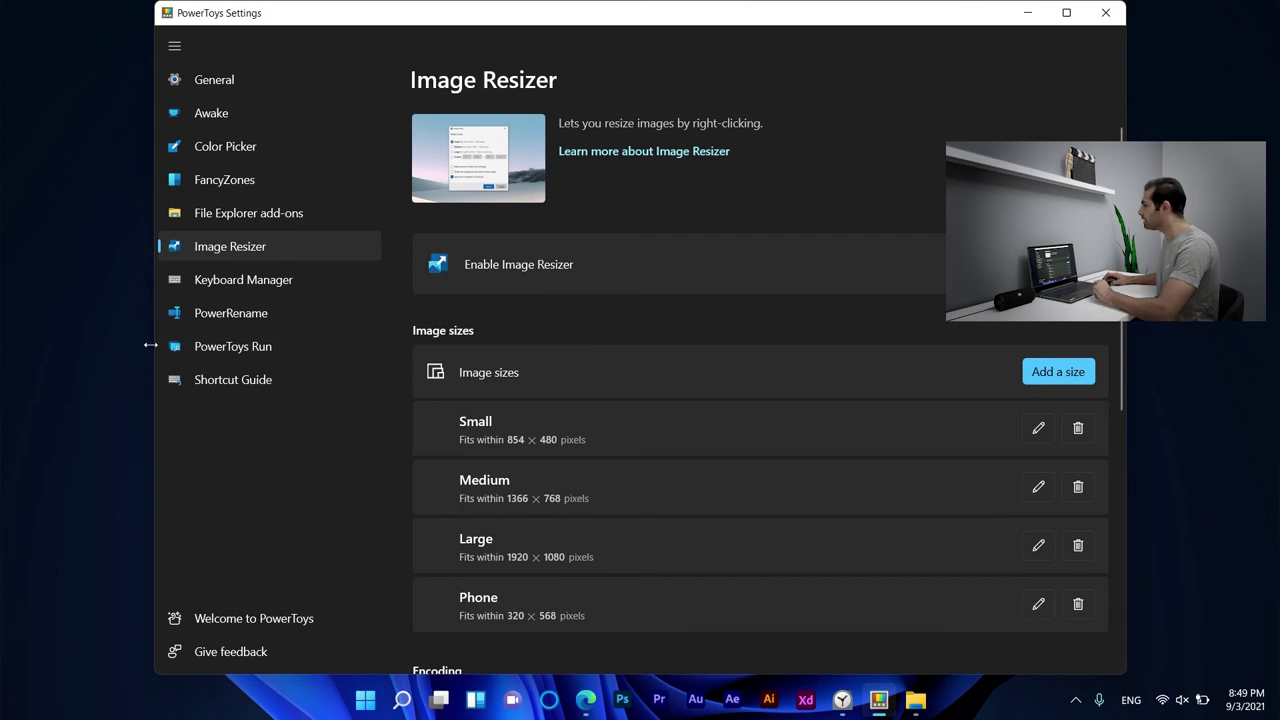
left_click(266, 280)
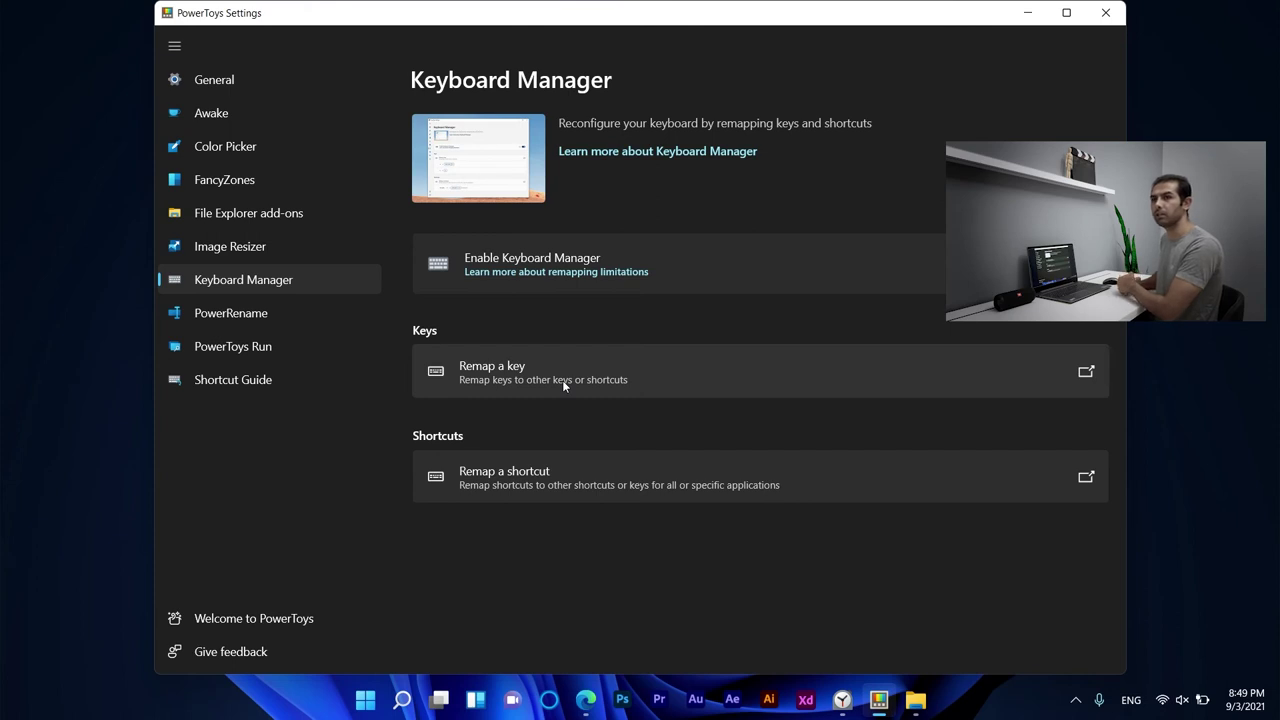
left_click(231, 313)
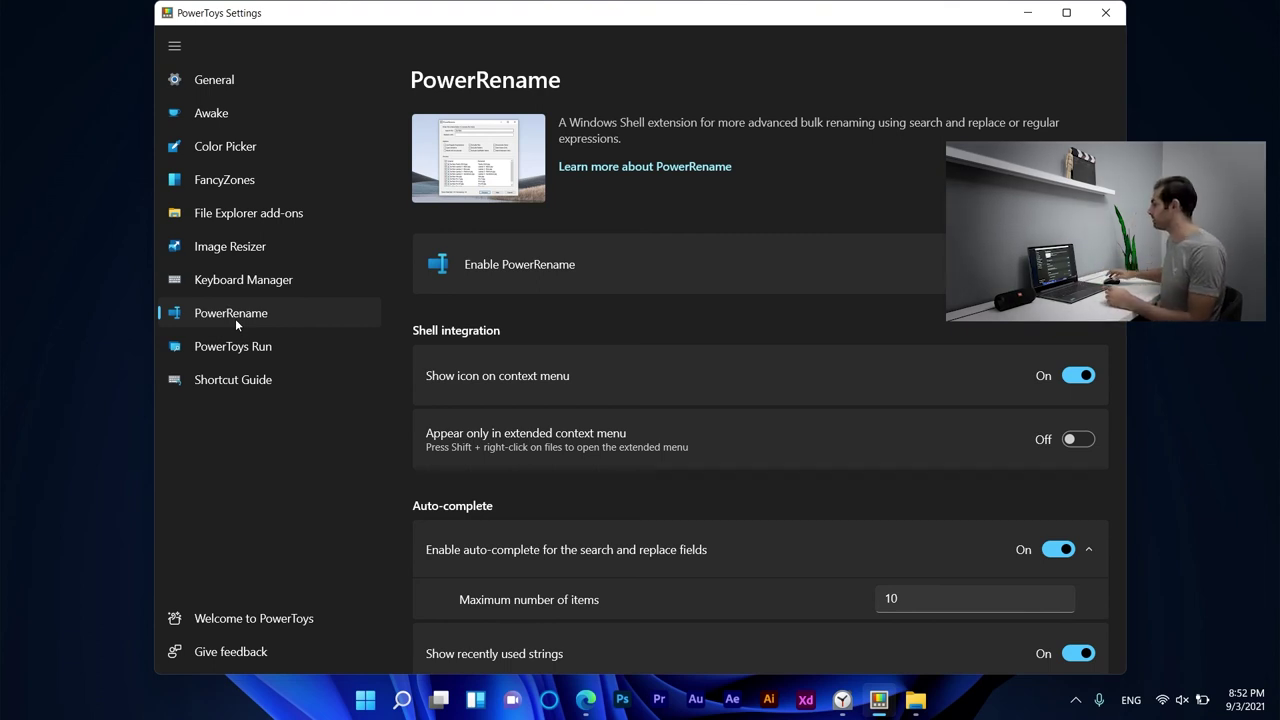
left_click(1030, 12)
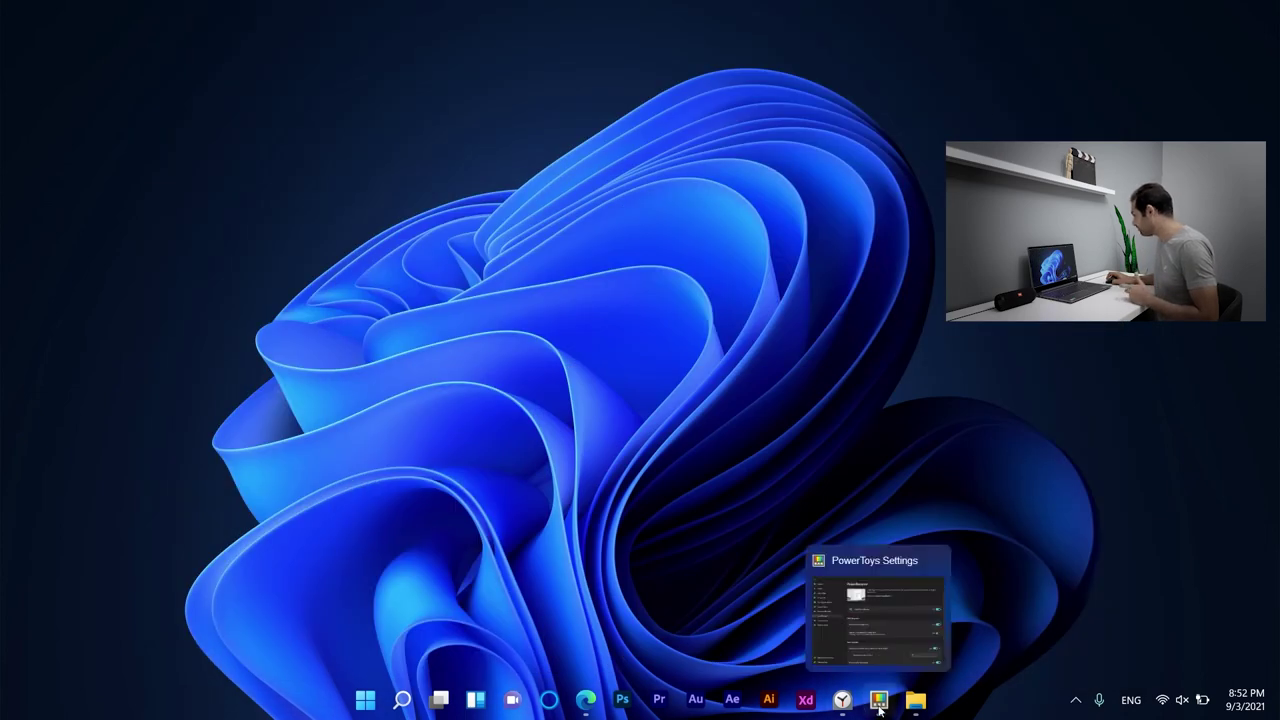
left_click(879, 700)
left_click(879, 700)
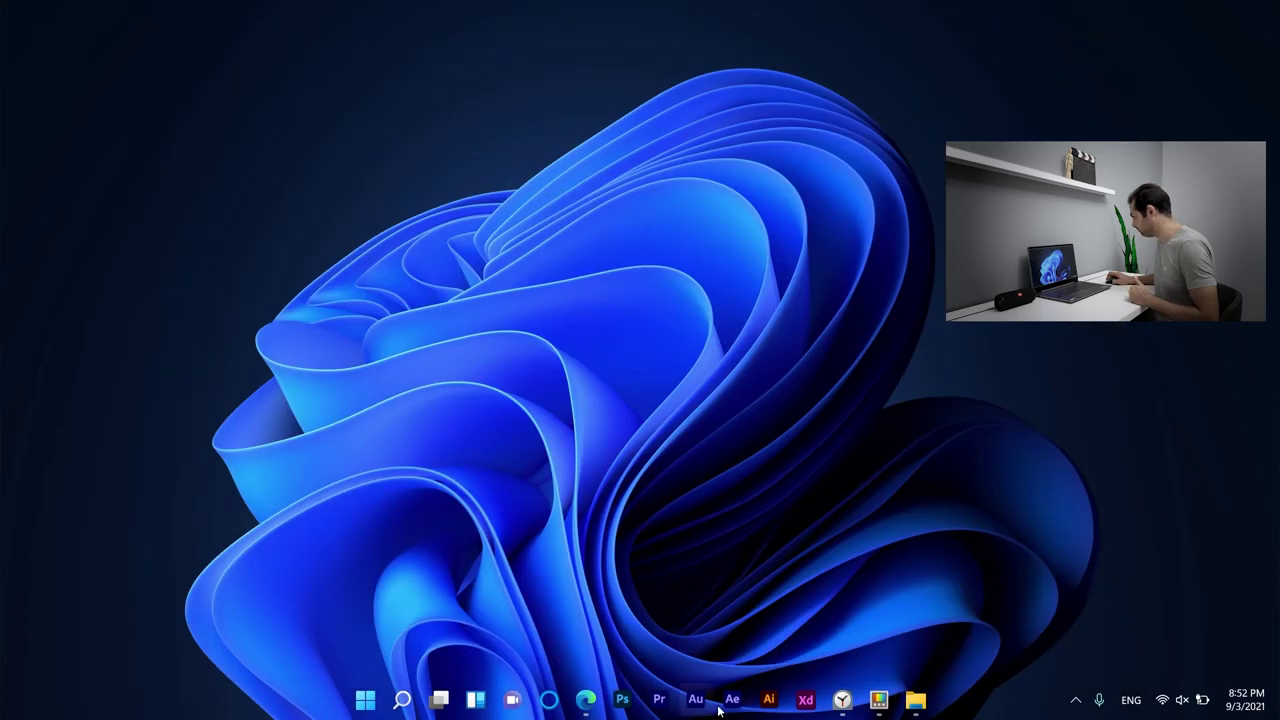
Switch to File Explorer and open 20200816_205258 (Small).jpg in PowerRename.
left_click(916, 700)
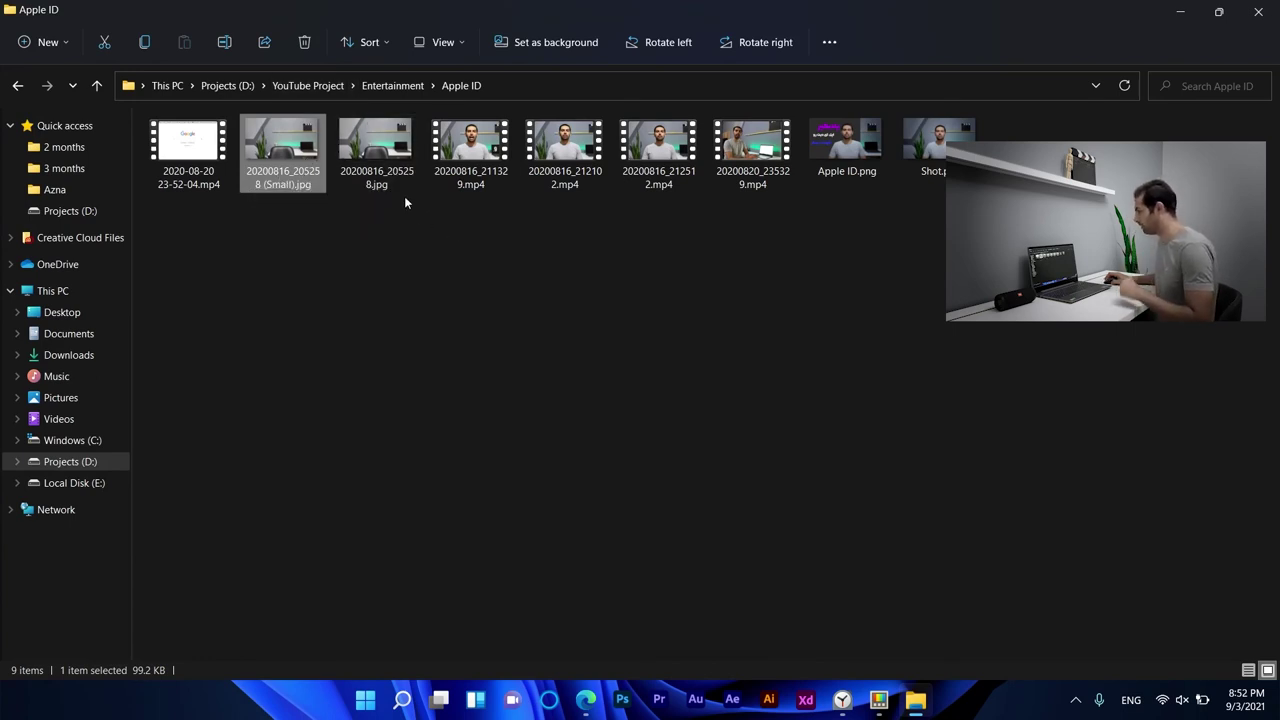
left_click(373, 148)
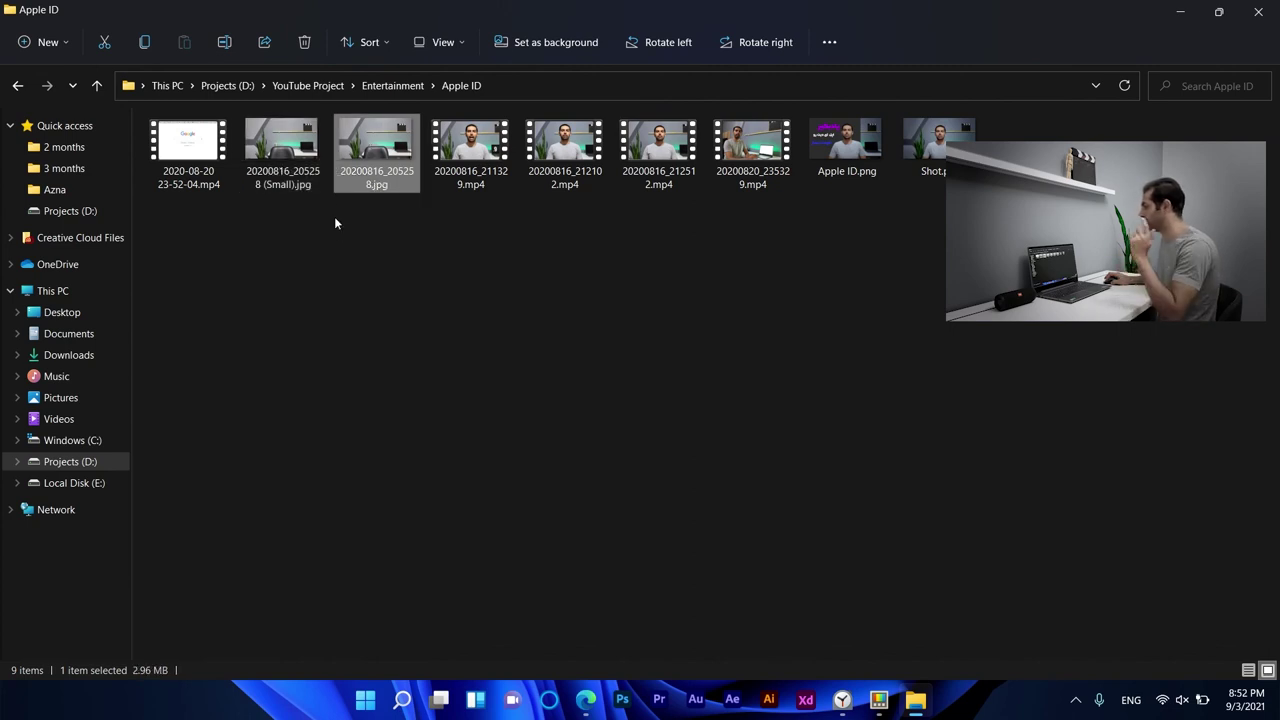
left_click(297, 155)
right_click(297, 155)
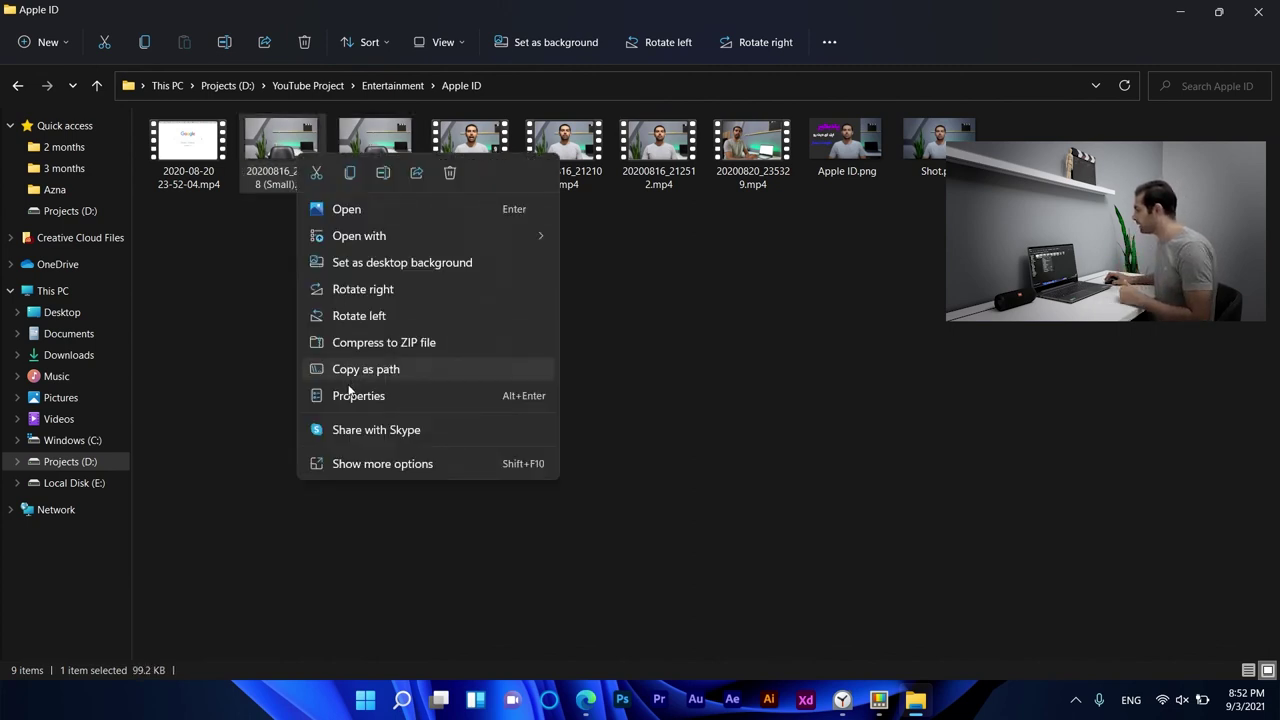
left_click(346, 464)
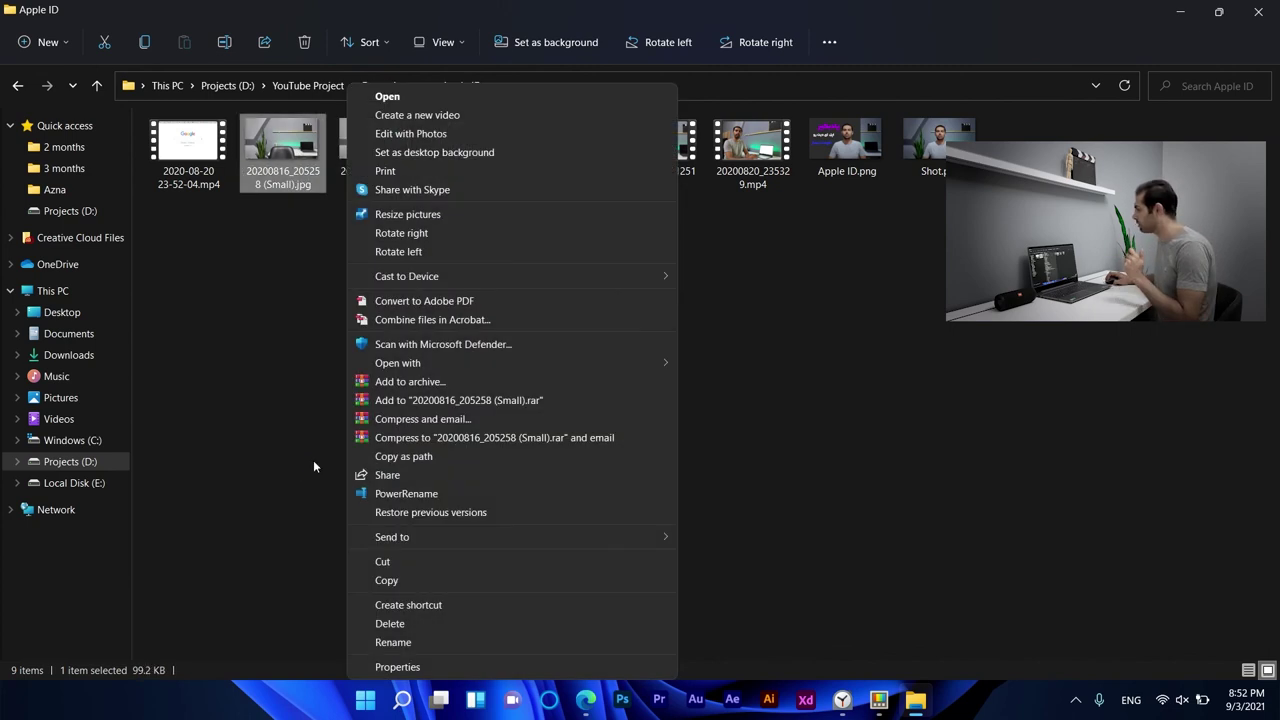
left_click(384, 493)
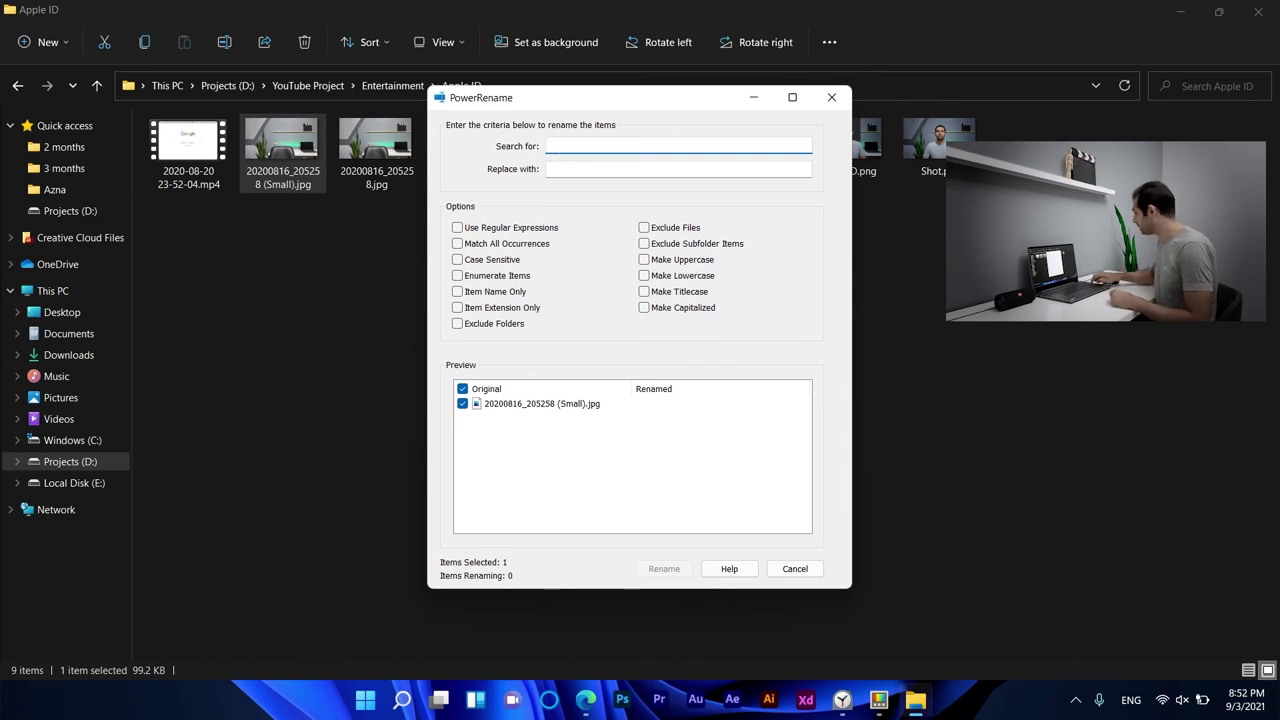
Replace 20200816 in the Small picture's file name with a person's first name and apply the rename.
type("20")
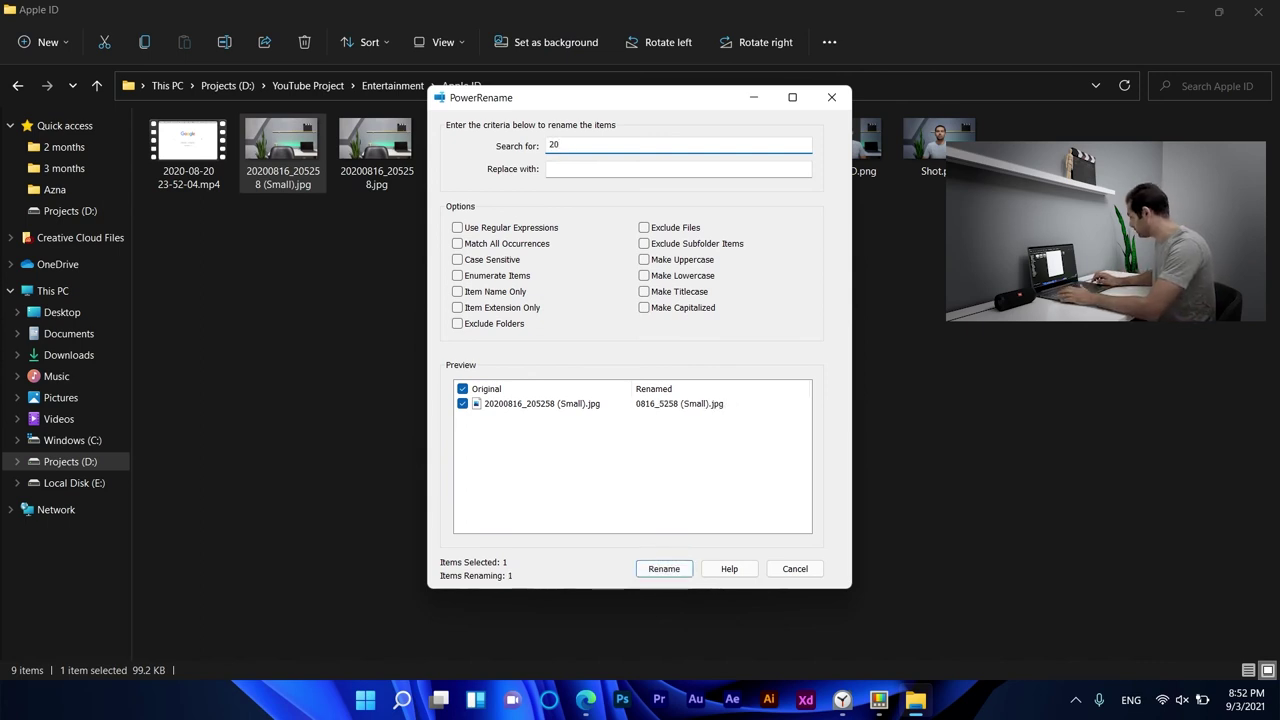
type("200")
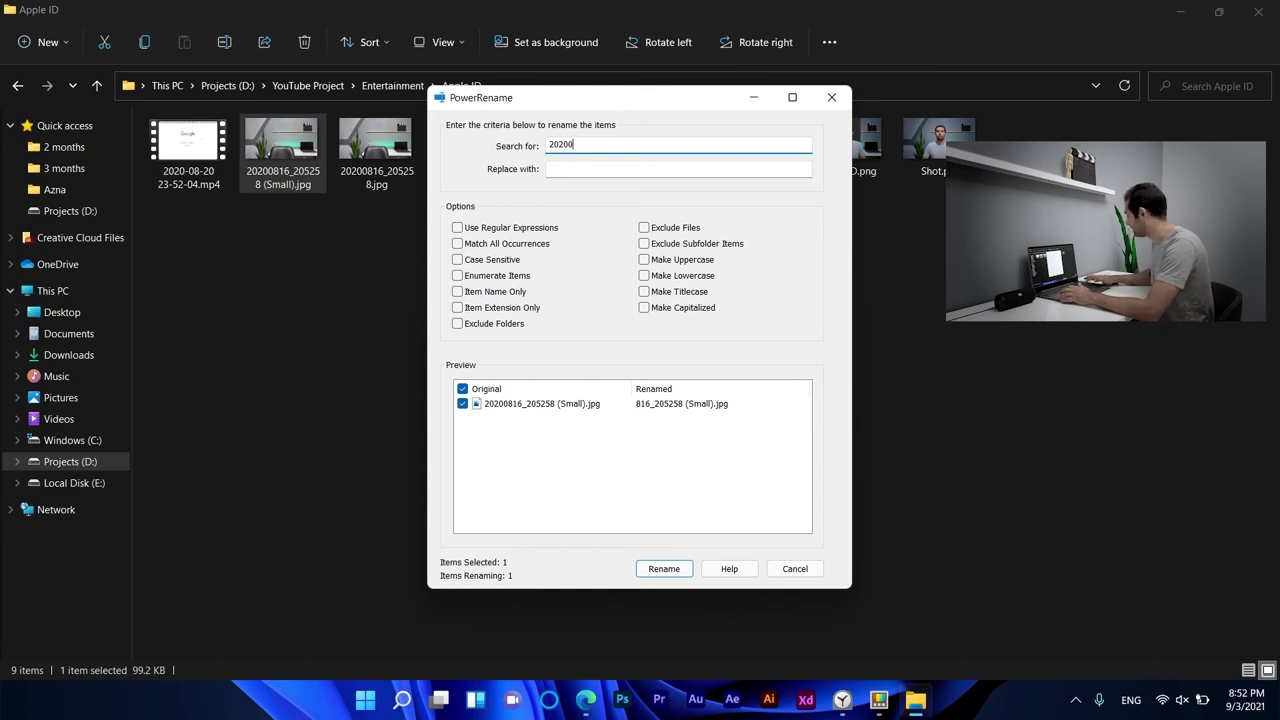
type("816")
left_click(555, 168)
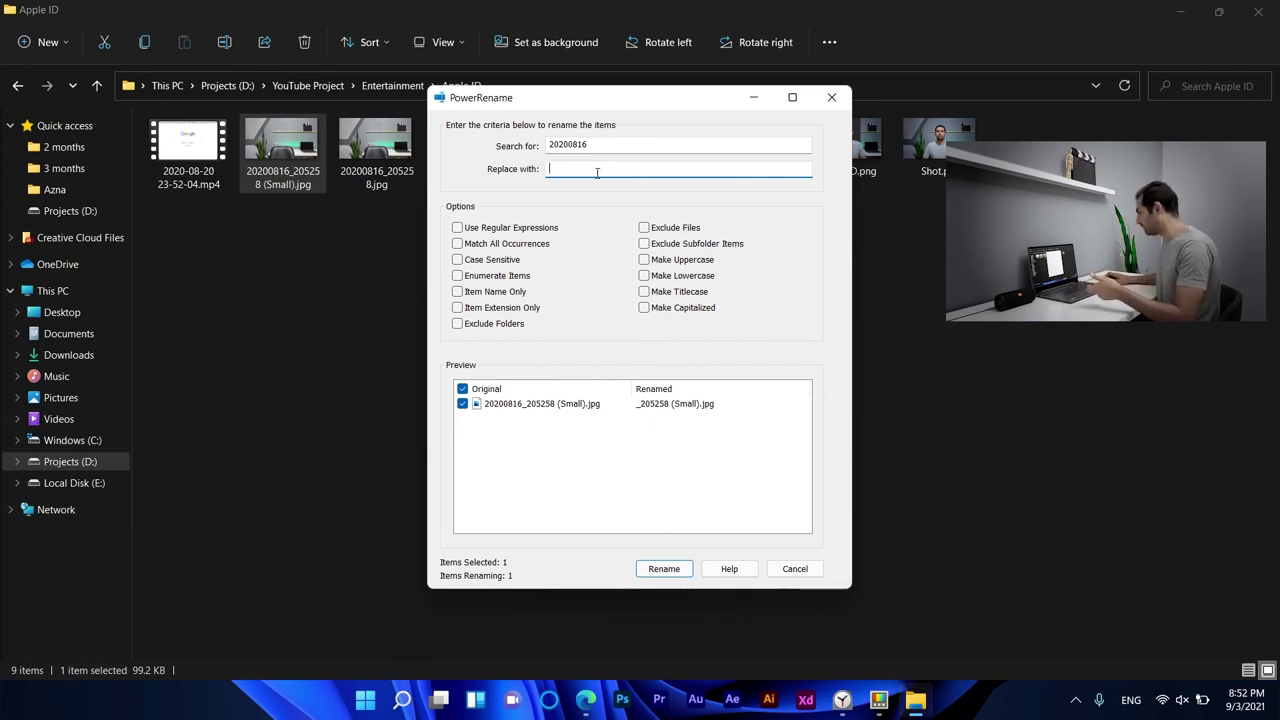
type("masoud")
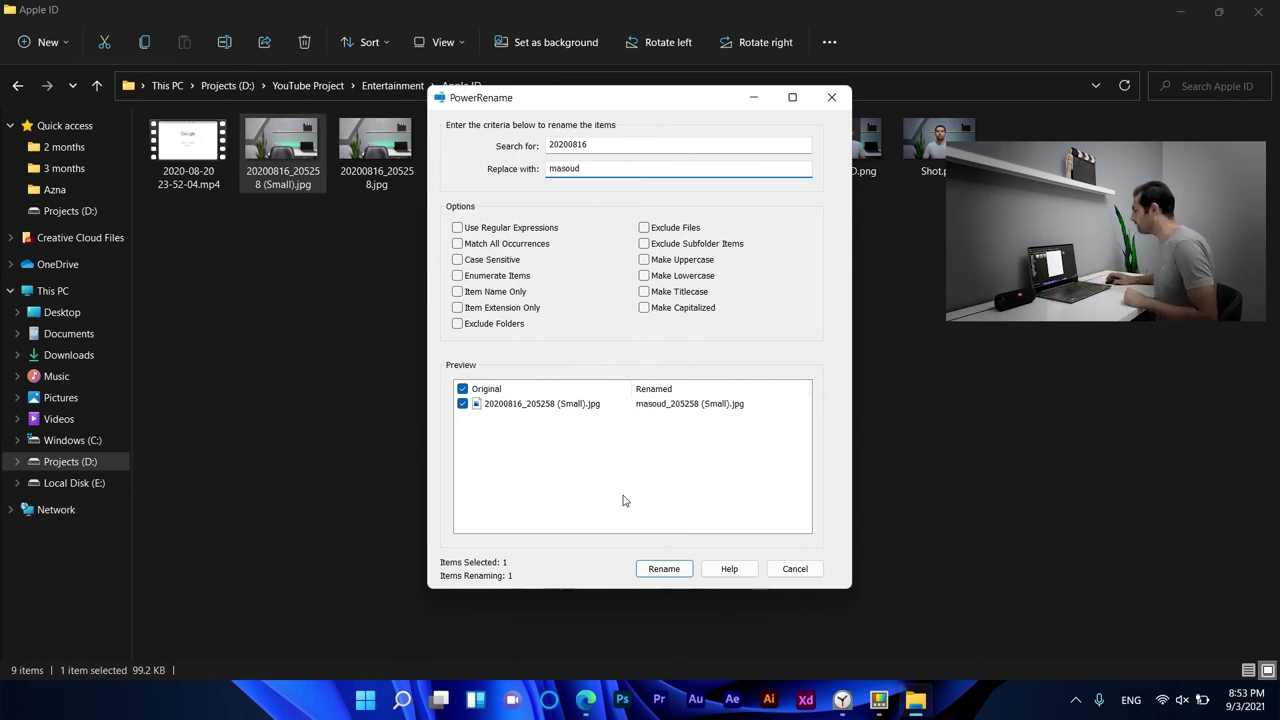
left_click(597, 470)
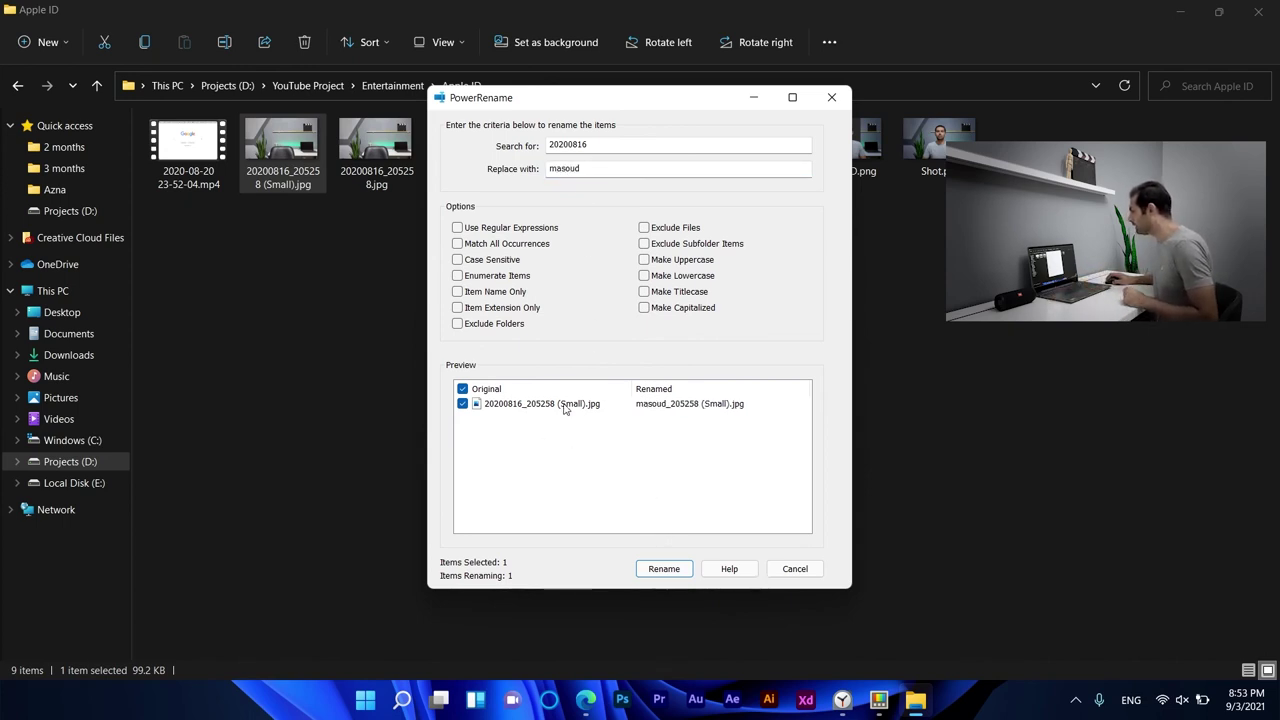
left_click(565, 407)
key("space")
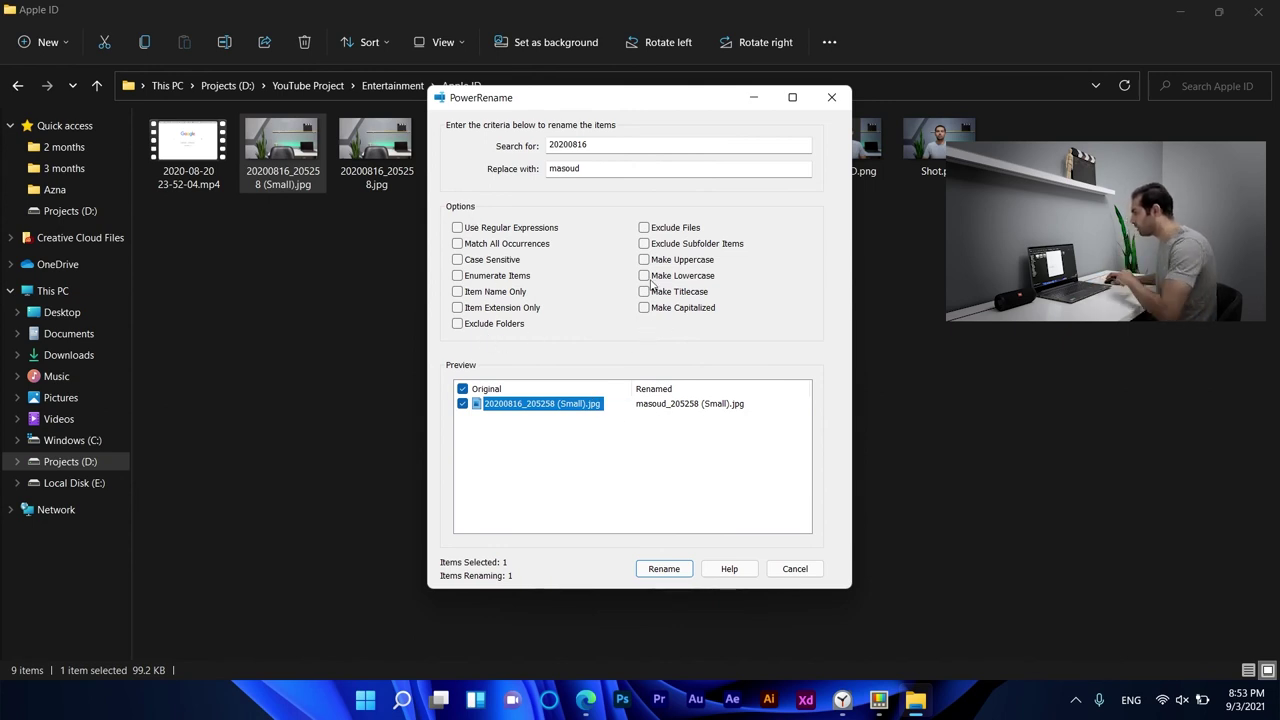
left_click(664, 569)
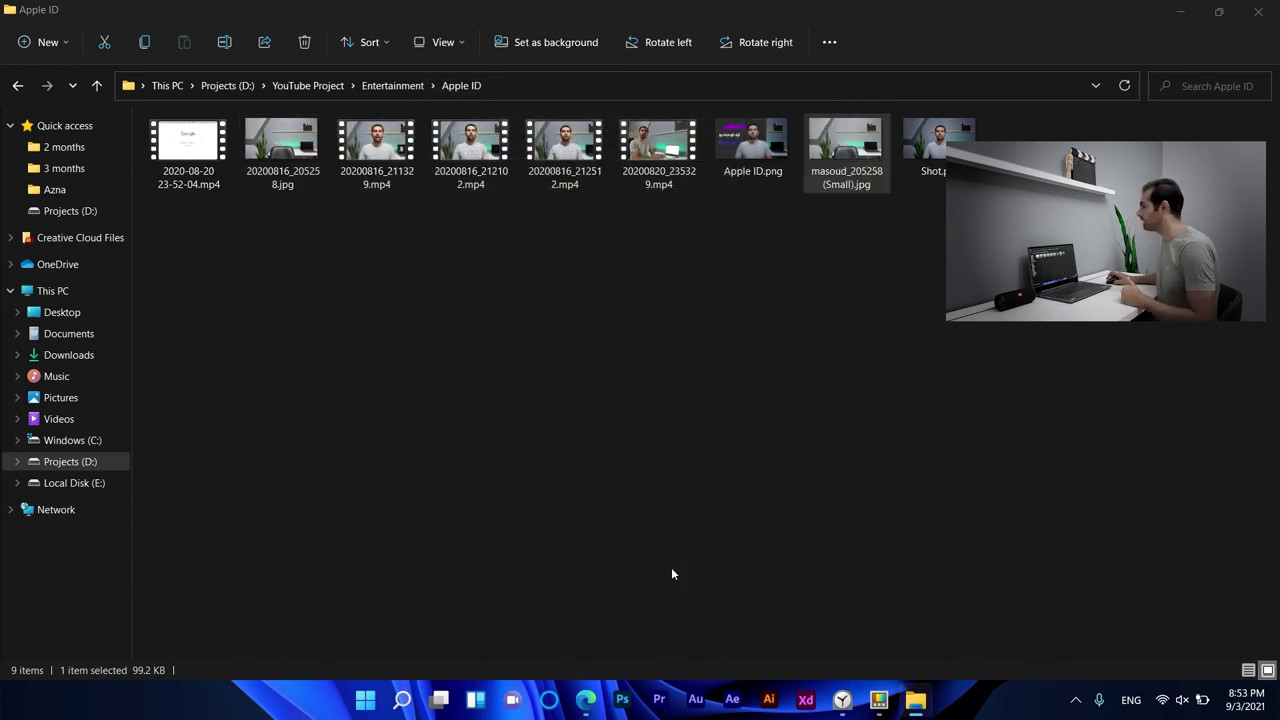
Check the renamed Small picture against the original 20200816_205258.jpg, and close File Explorer.
left_click(630, 318)
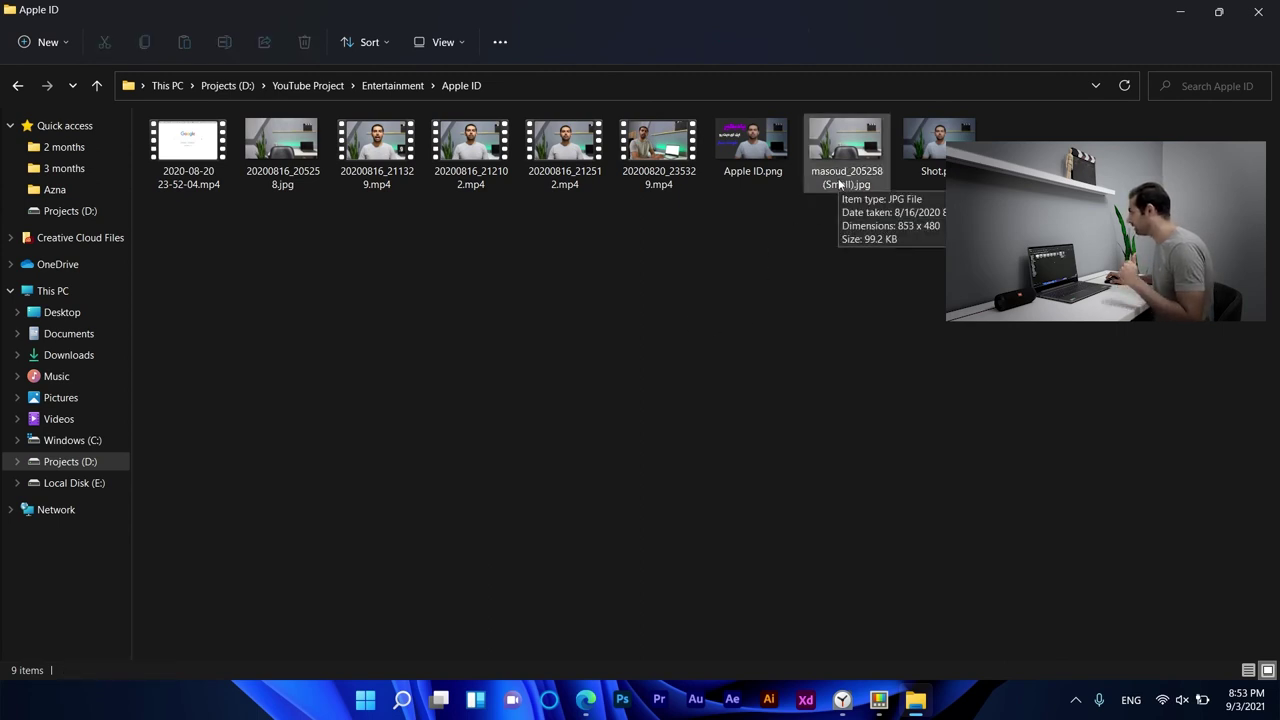
left_click(254, 160)
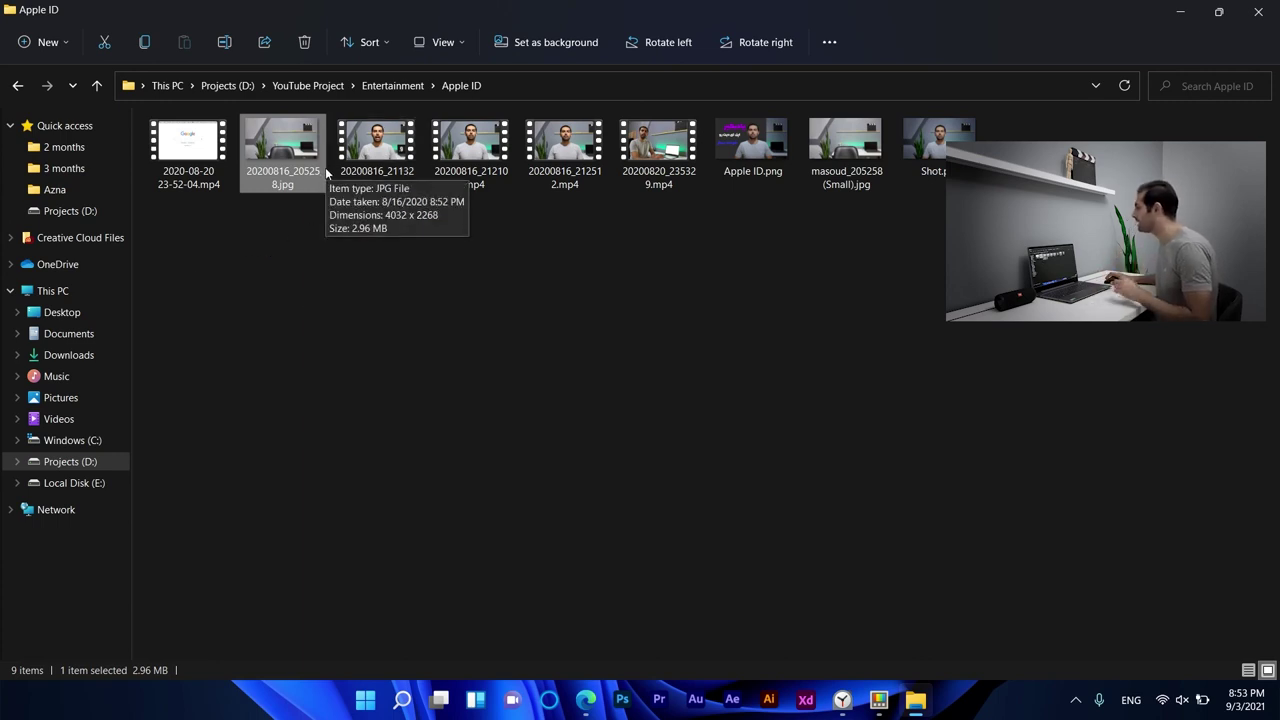
left_click(1256, 12)
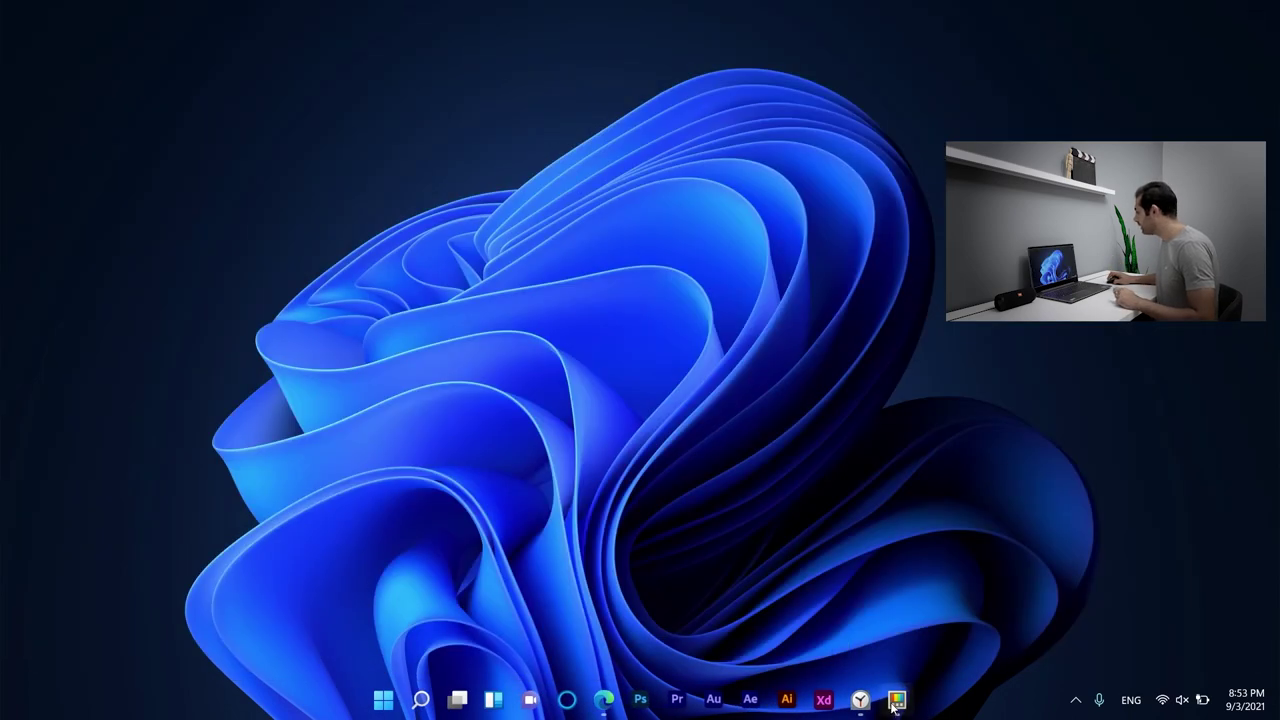
Switch to PowerToys Settings, review the PowerToys Run page, and minimize the window.
left_click(896, 701)
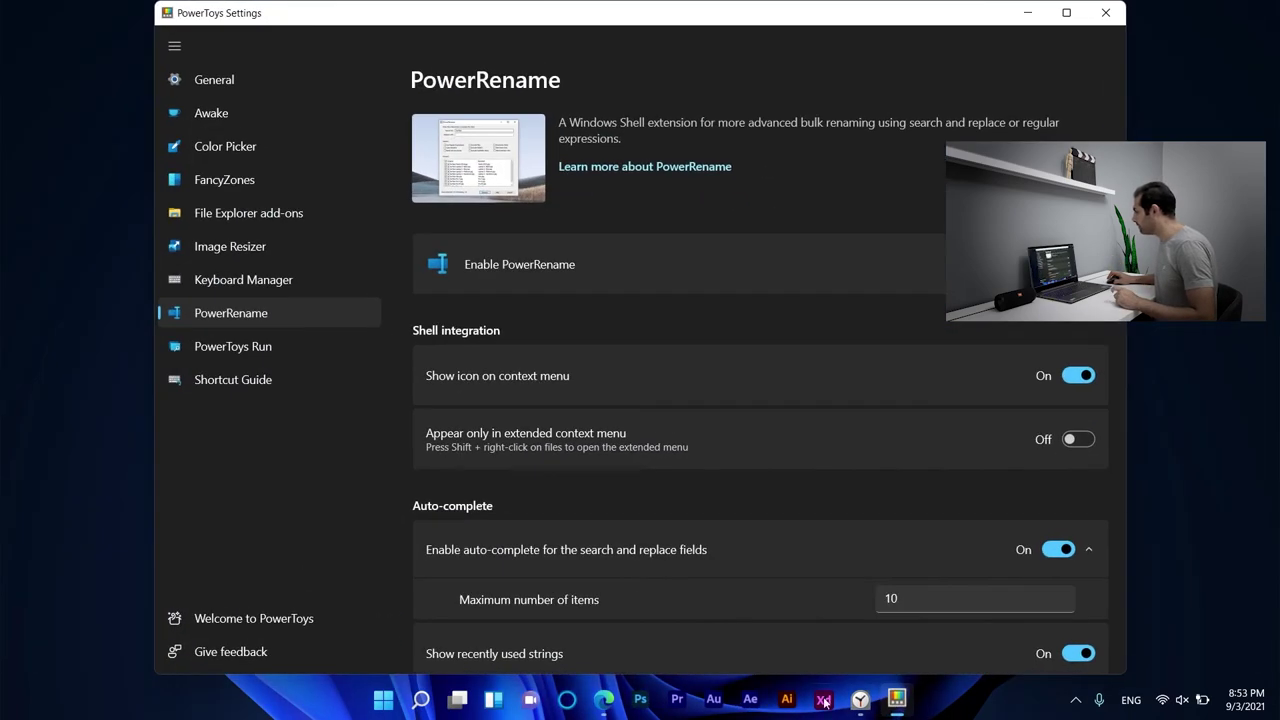
left_click(240, 354)
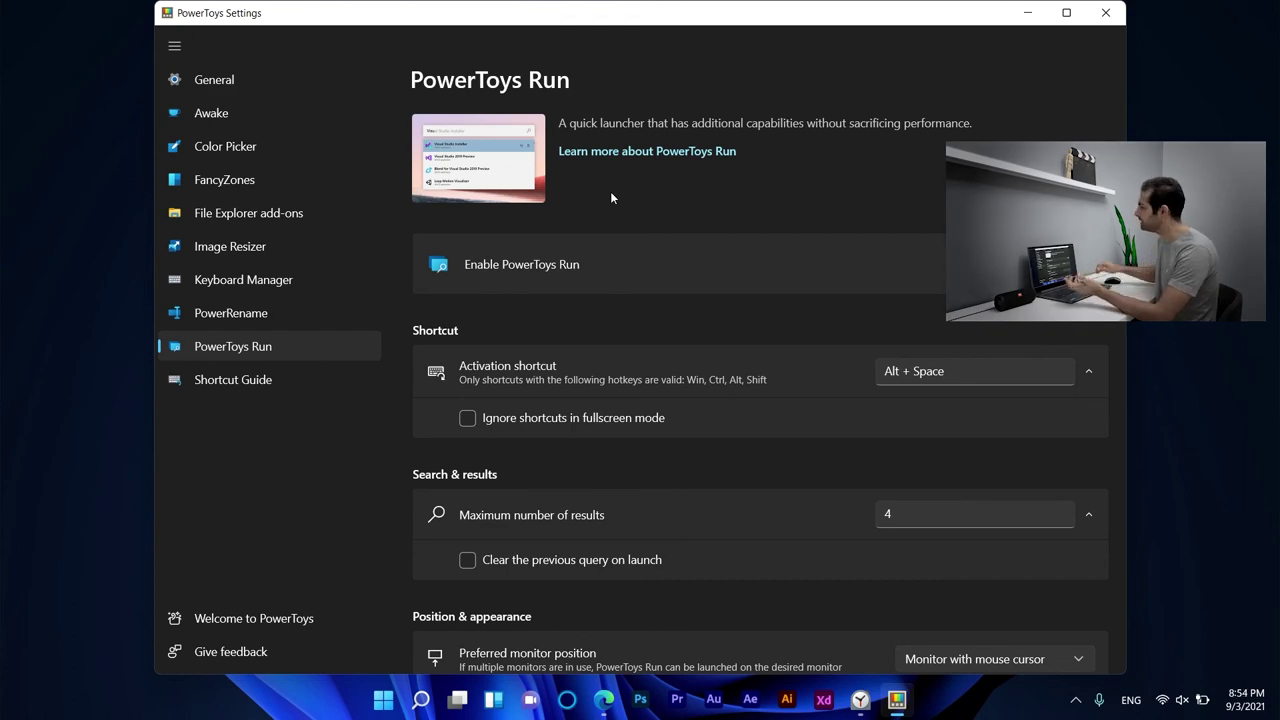
left_click(1028, 12)
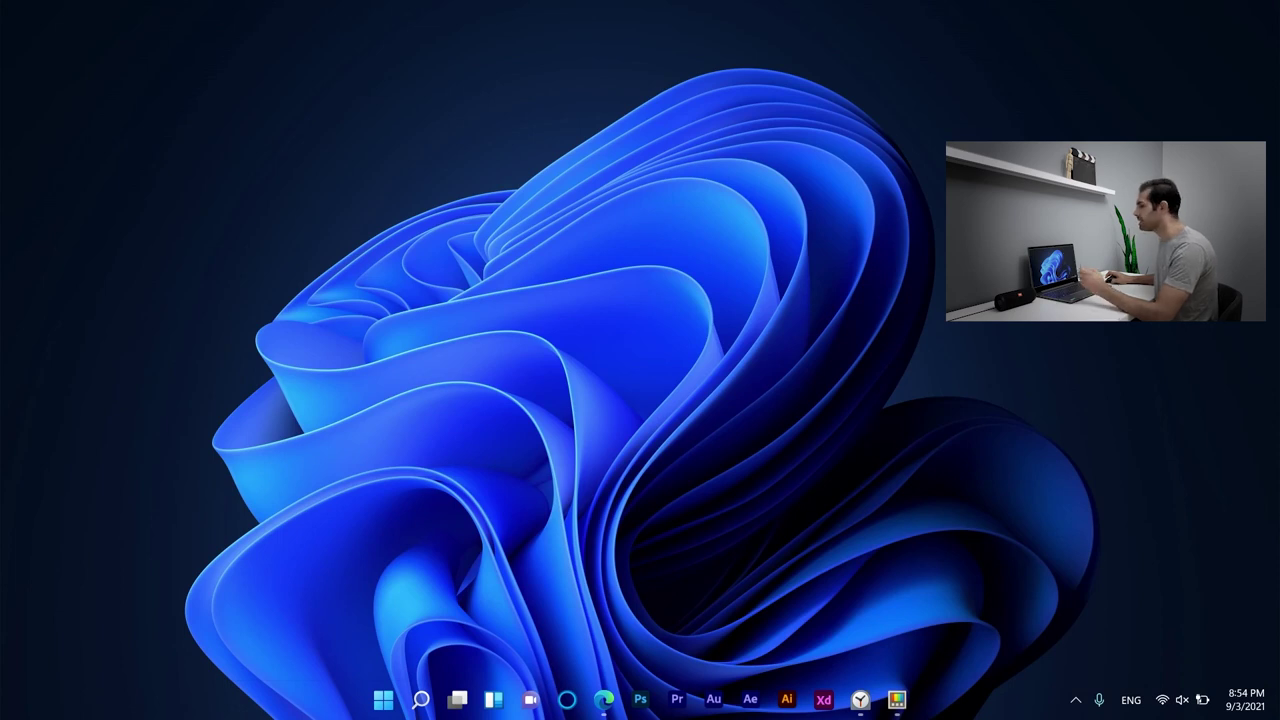
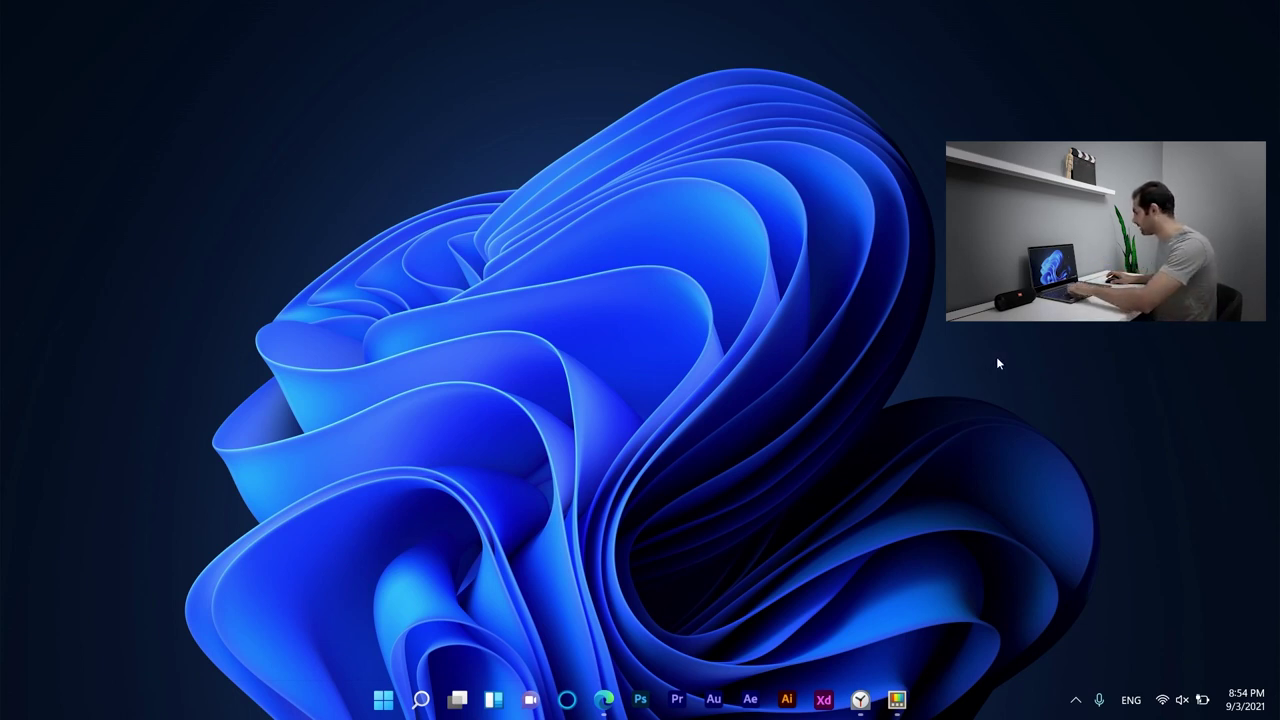
Switch PowerToys Run off and on again in PowerToys Settings, check its activation shortcut and plugins, and minimize the window.
left_click(897, 699)
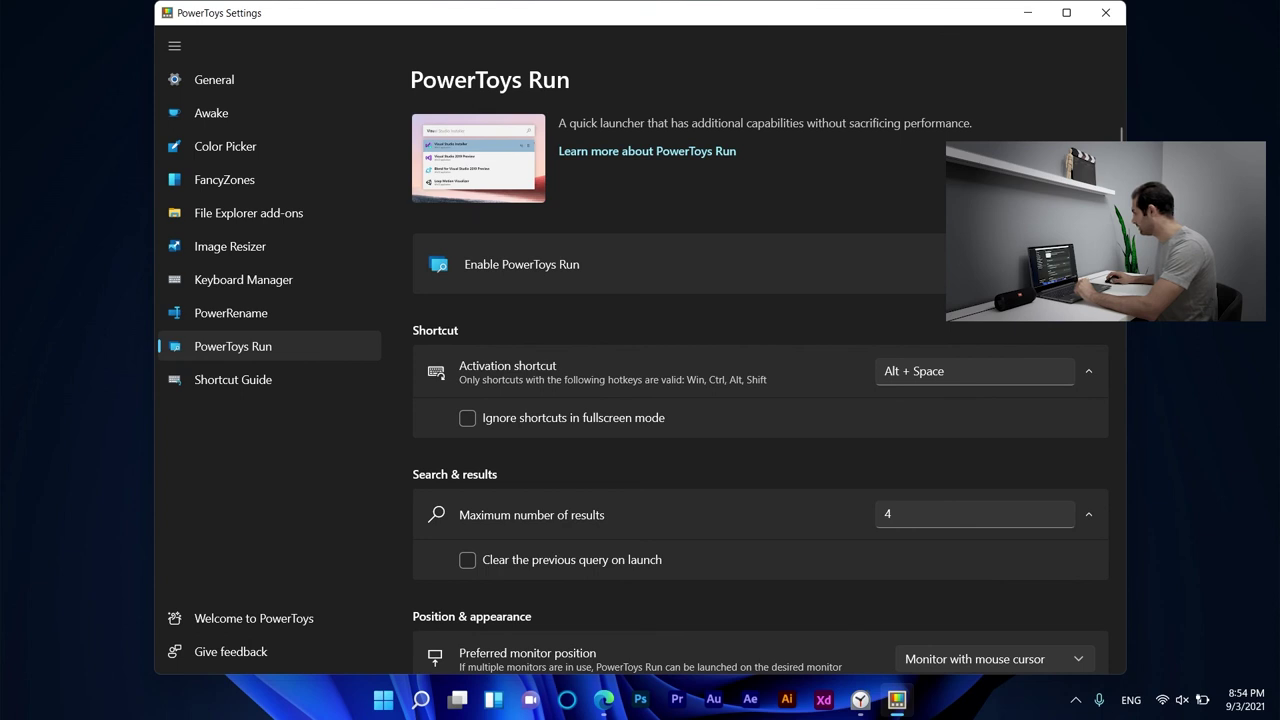
left_click(1068, 264)
left_click(1068, 264)
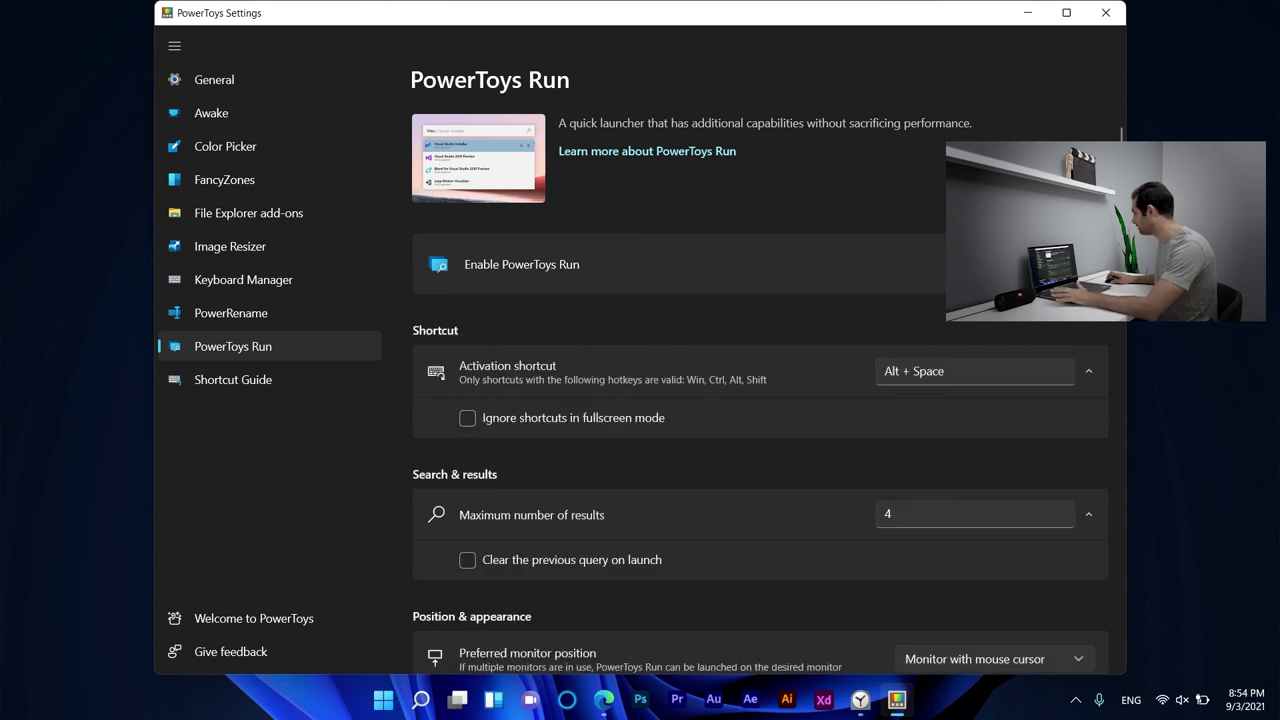
left_click(1018, 378)
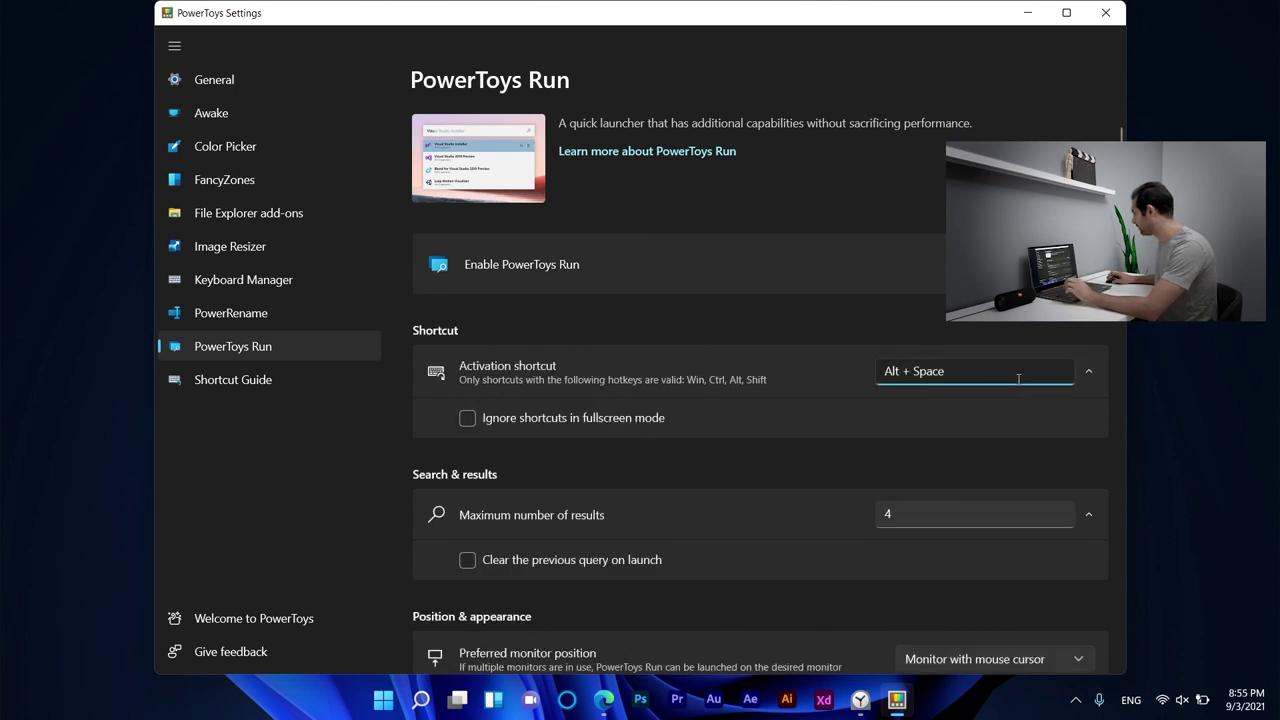
scroll(958, 466, "down", 5)
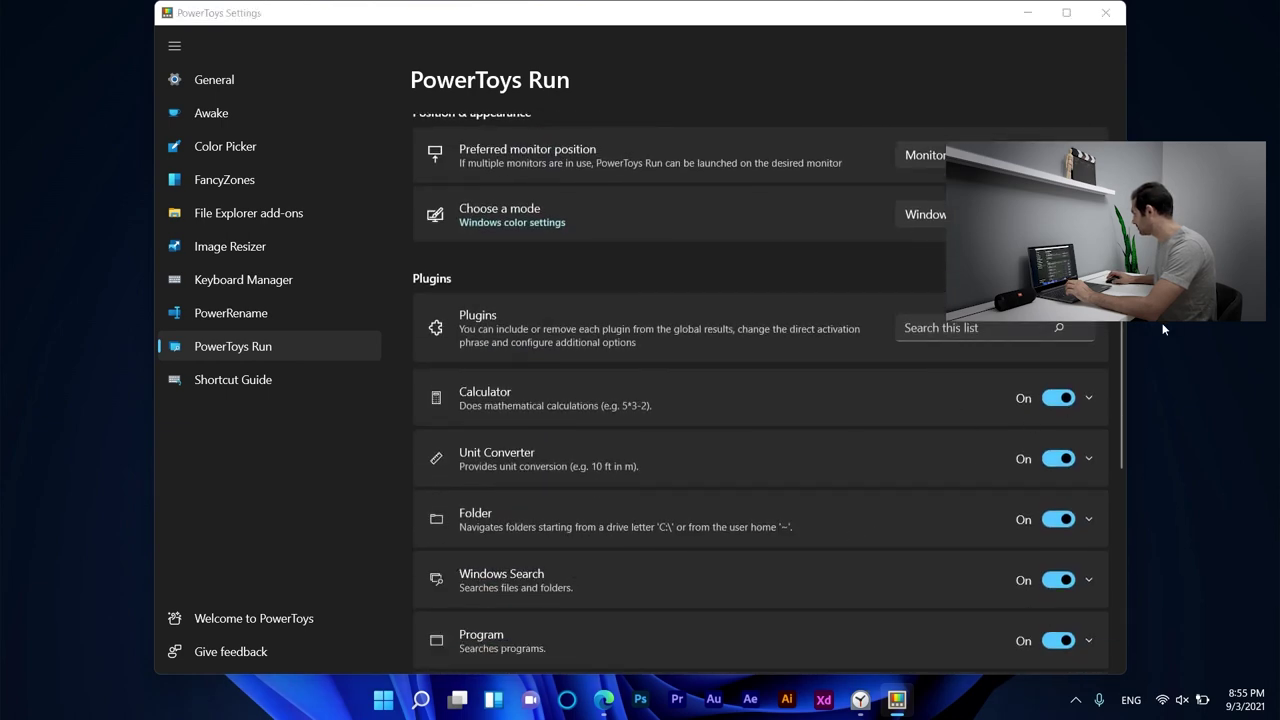
left_click(1025, 14)
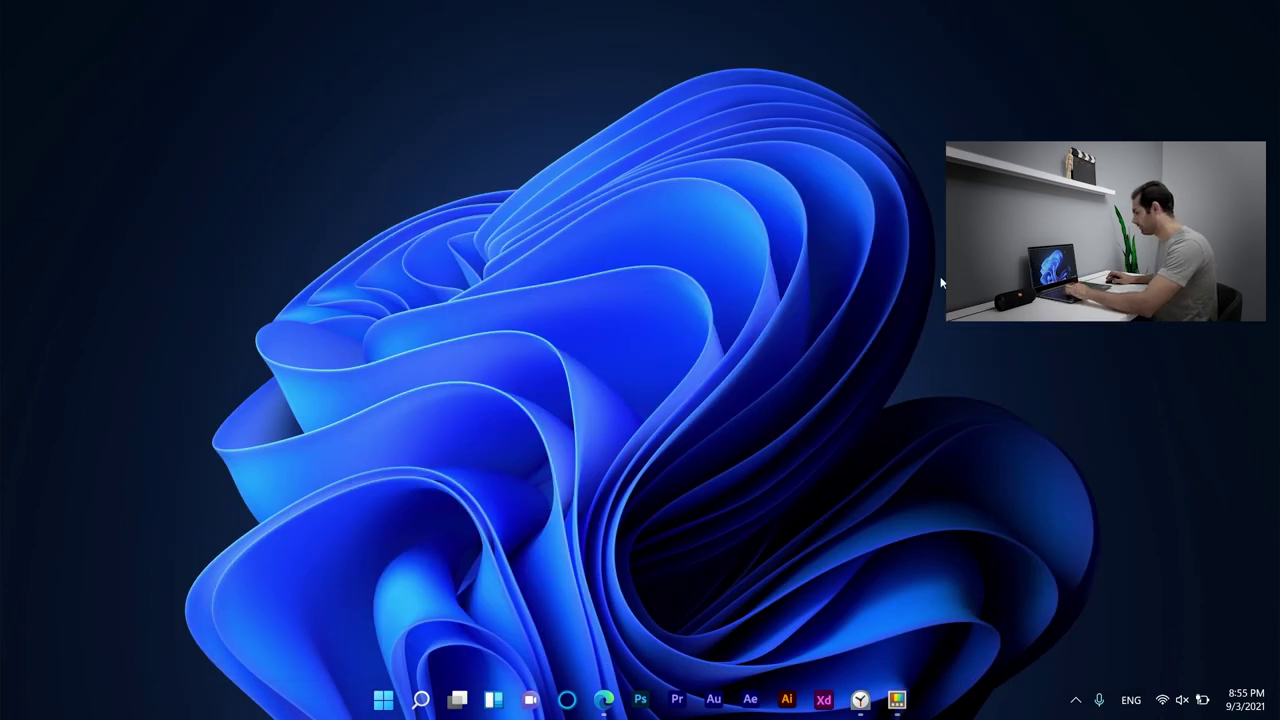
Open the PowerToys Run launcher, search for edge, and dismiss it.
key("alt+space")
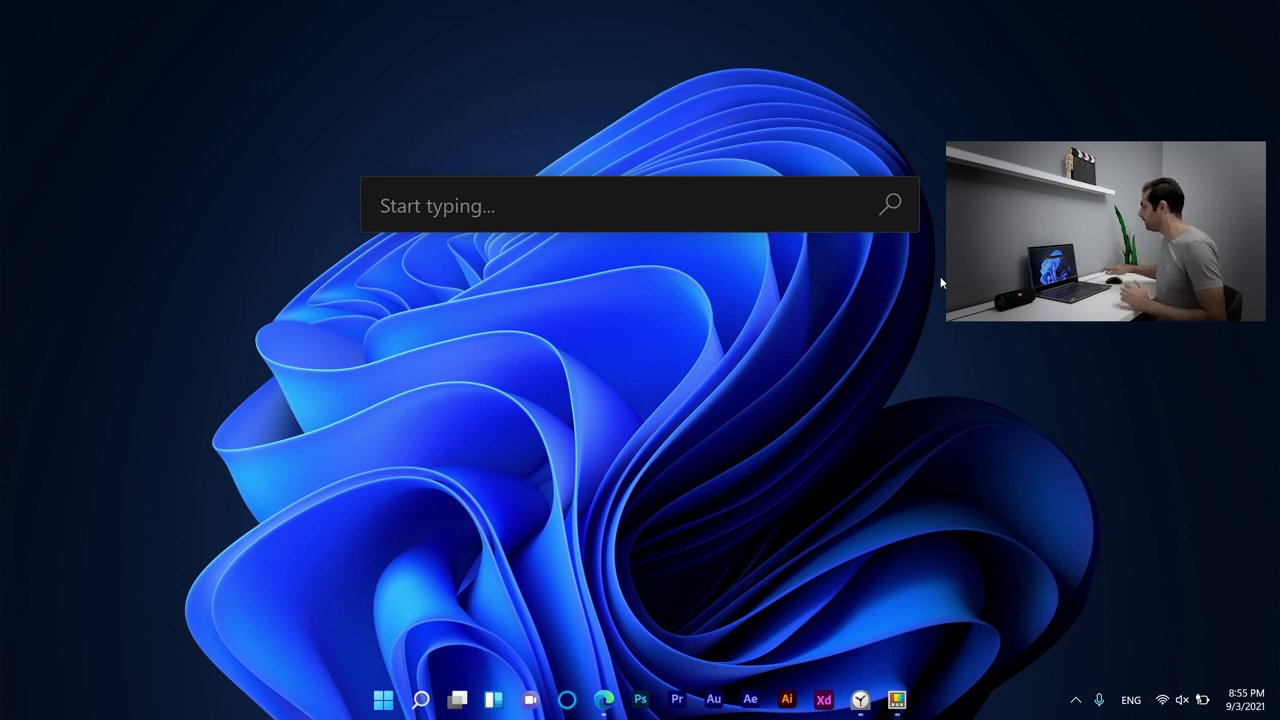
left_click(764, 199)
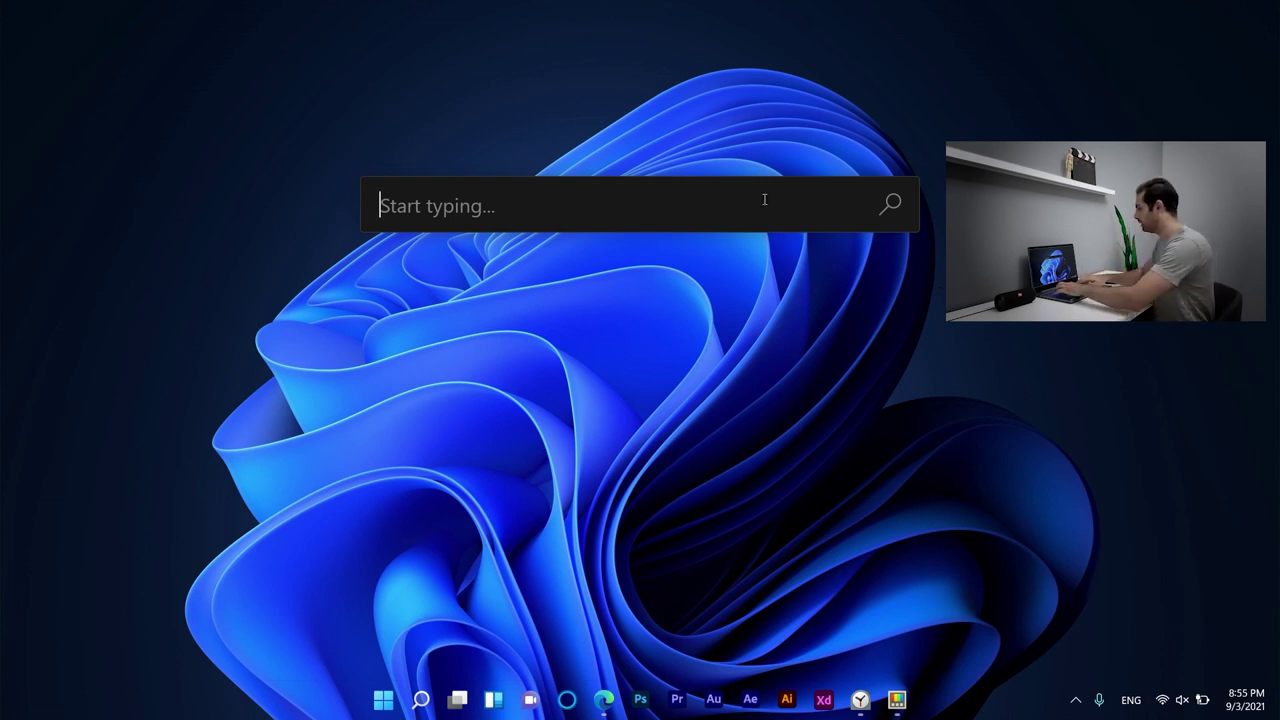
type("edge")
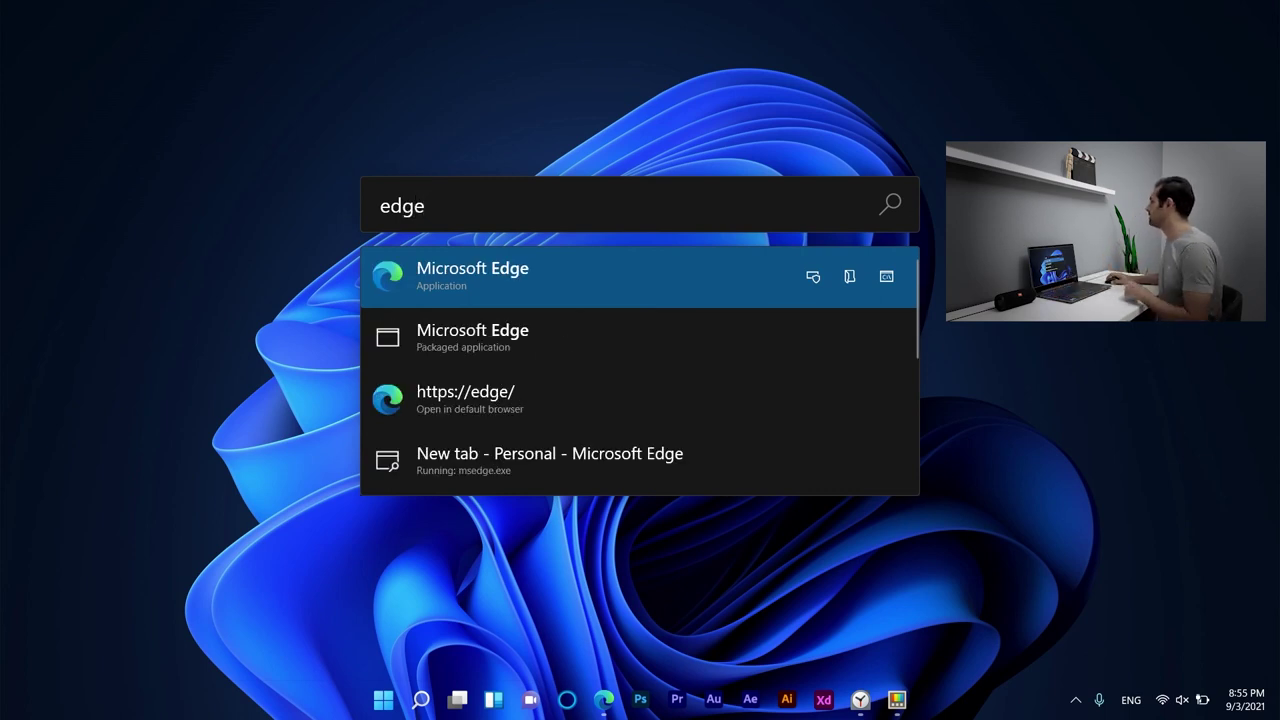
key("Escape")
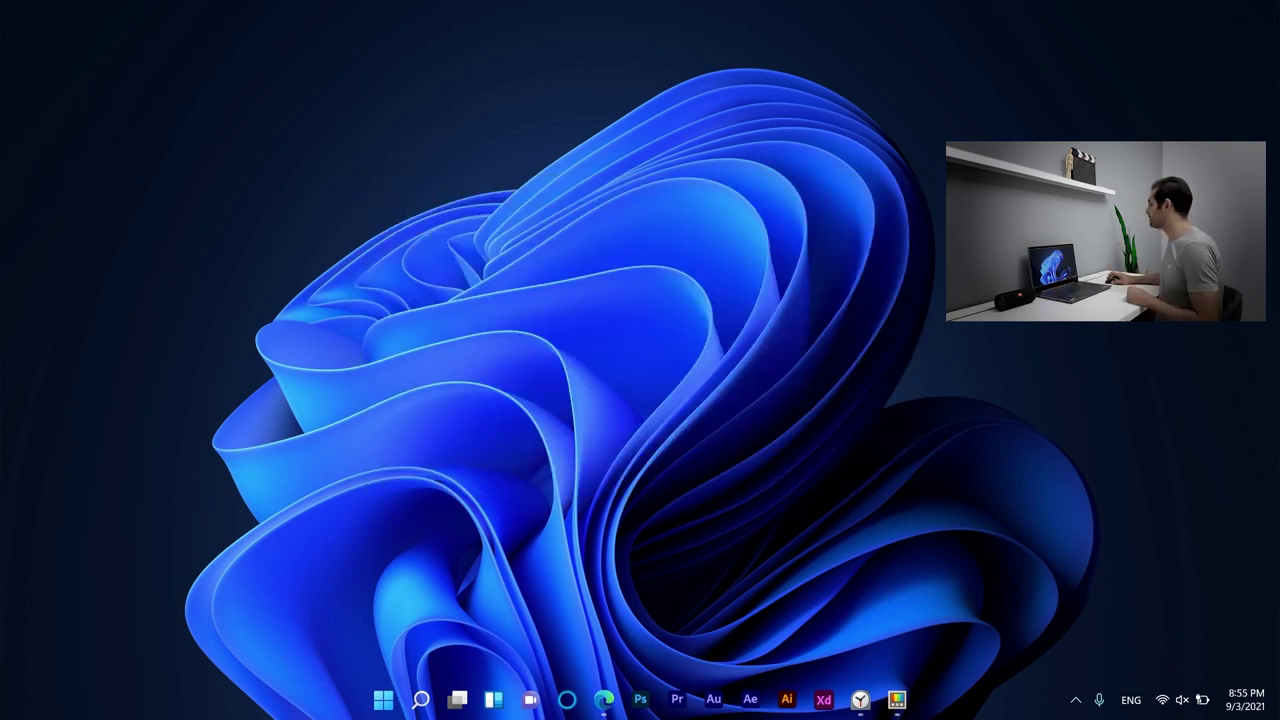
Switch to PowerToys Settings and review the Shortcut Guide page's activation shortcut, appearance and excluded apps options.
left_click(900, 705)
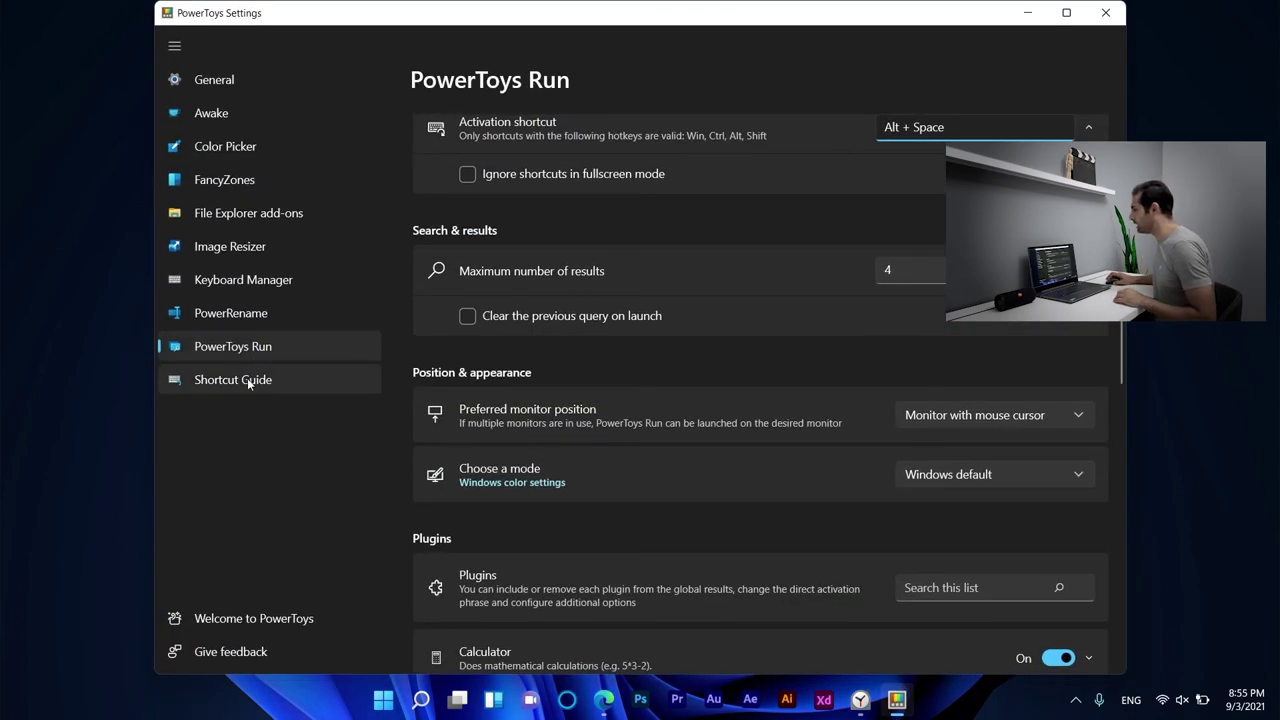
left_click(247, 378)
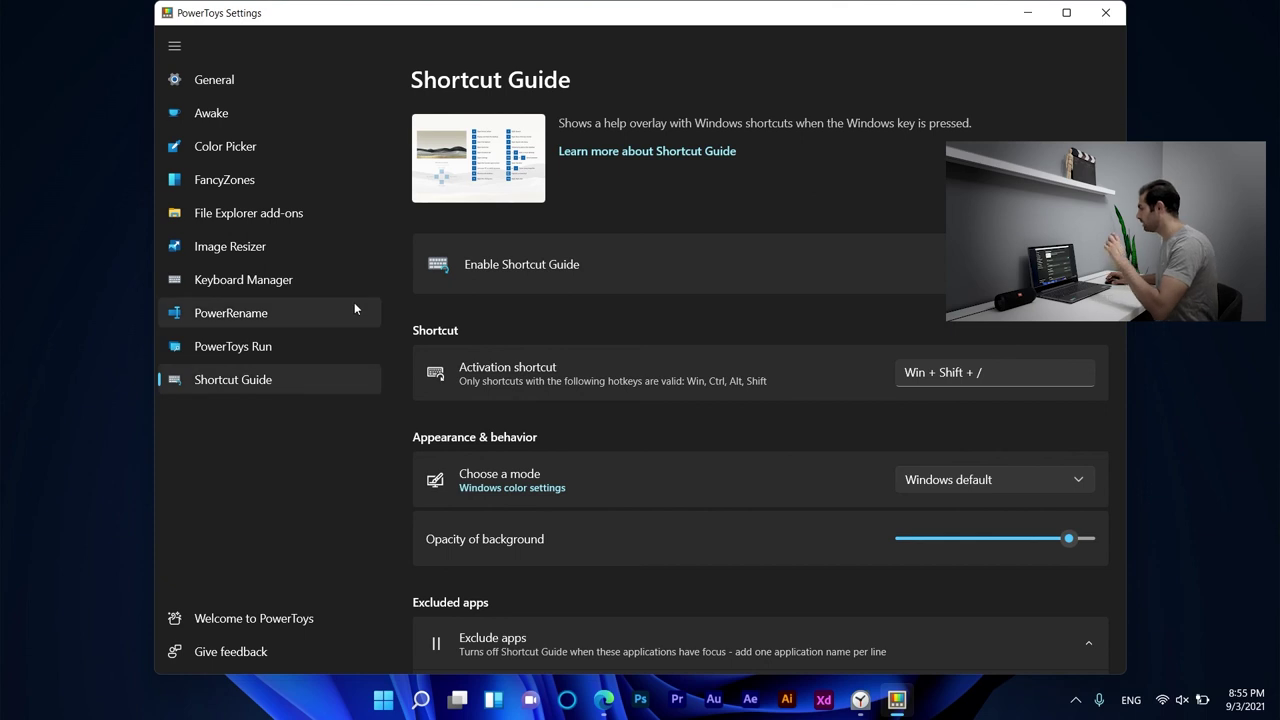
scroll(776, 379, "down", 3)
scroll(812, 382, "up", 3)
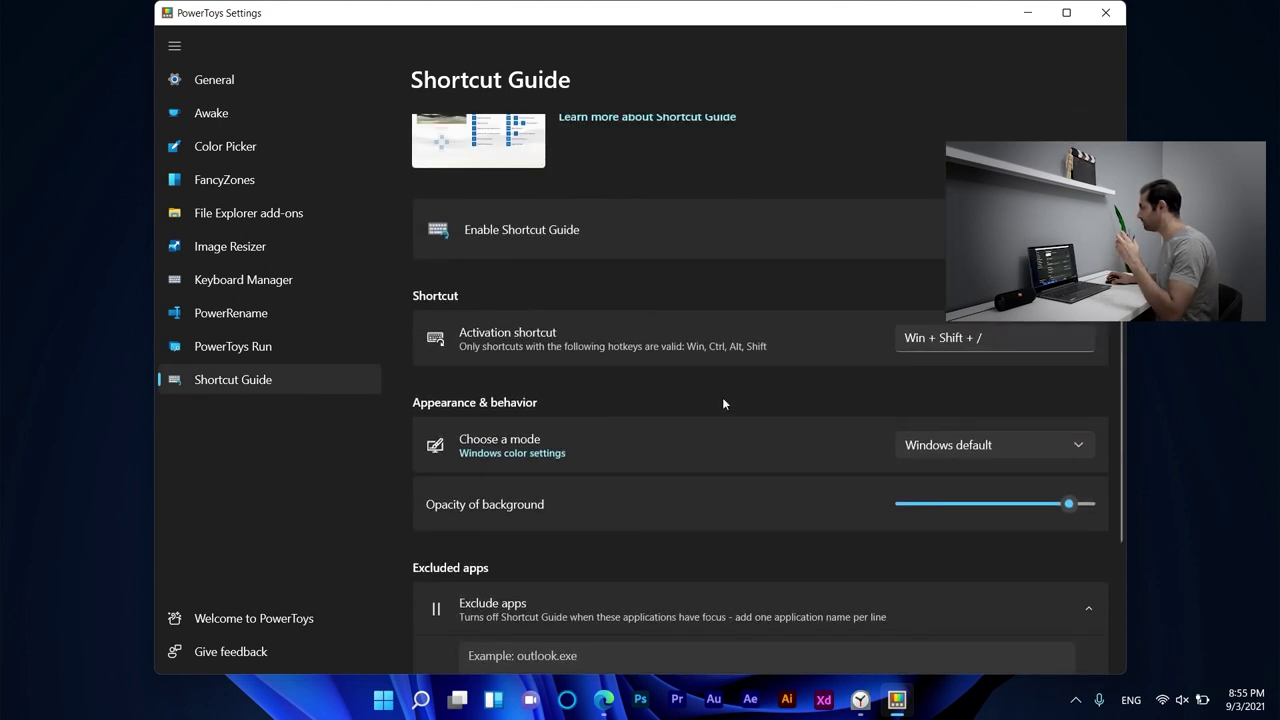
scroll(724, 403, "up", 1)
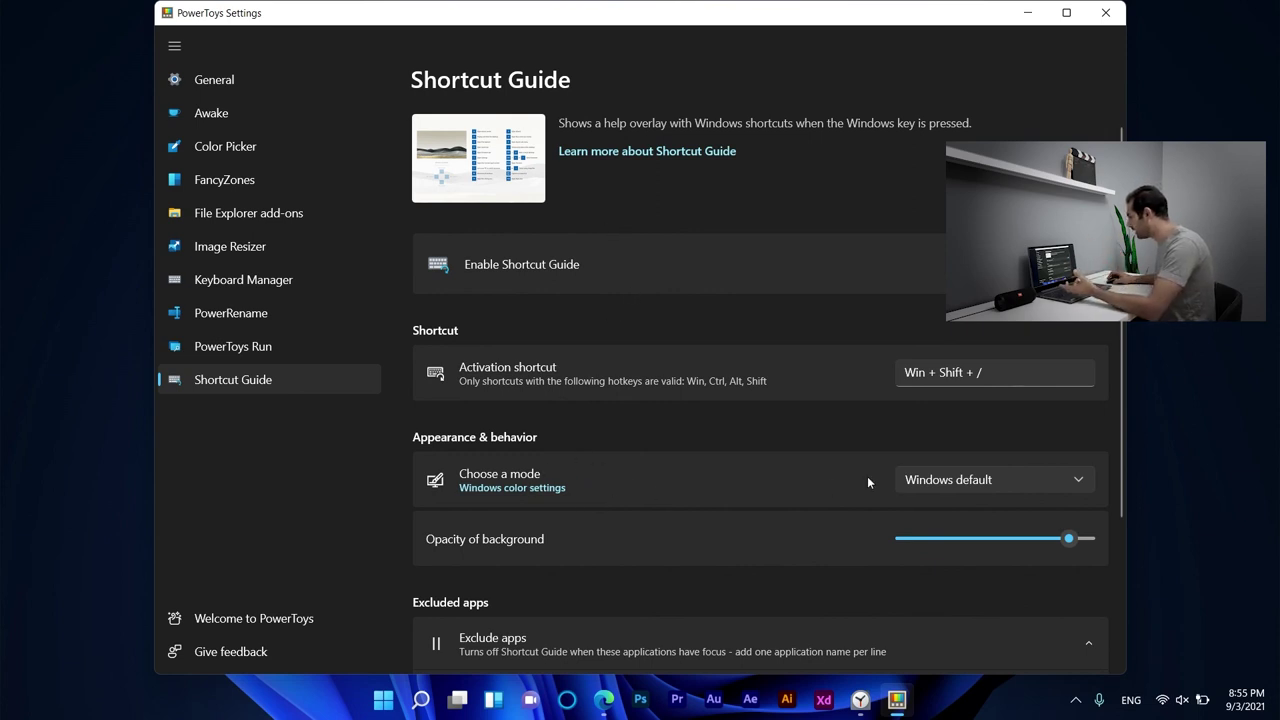
scroll(500, 340, "down", 1)
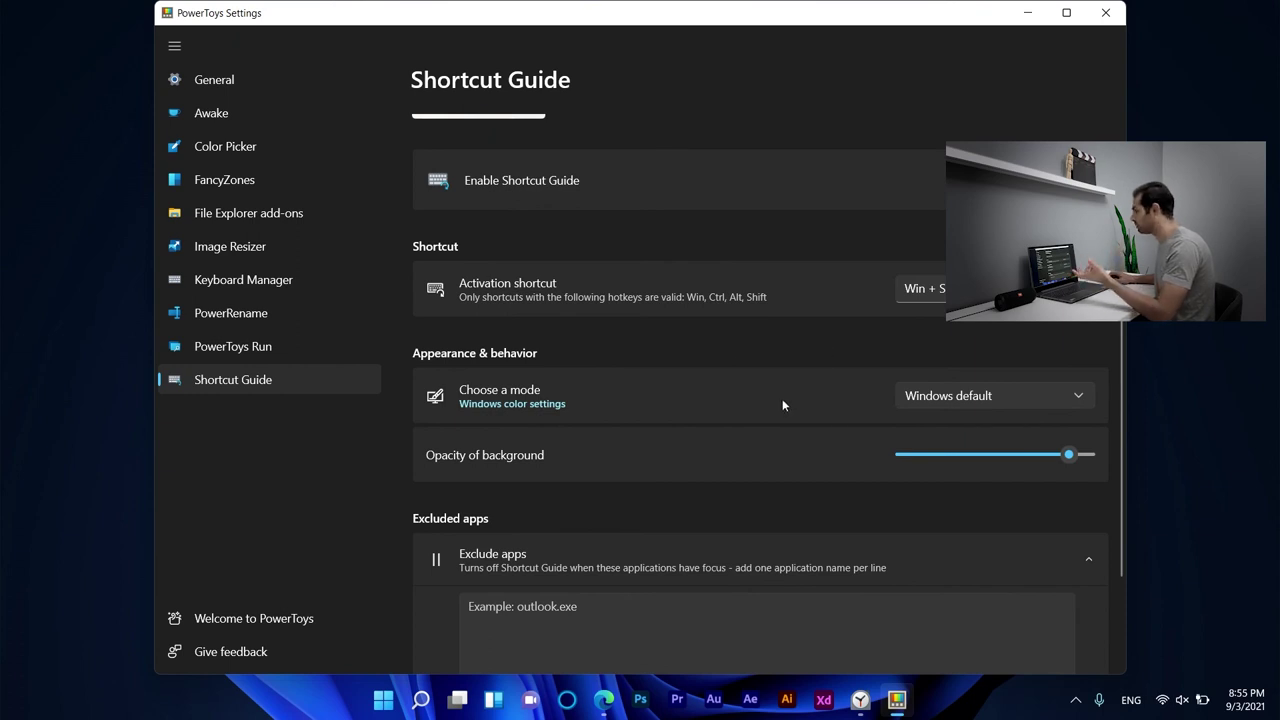
scroll(620, 440, "down", 1)
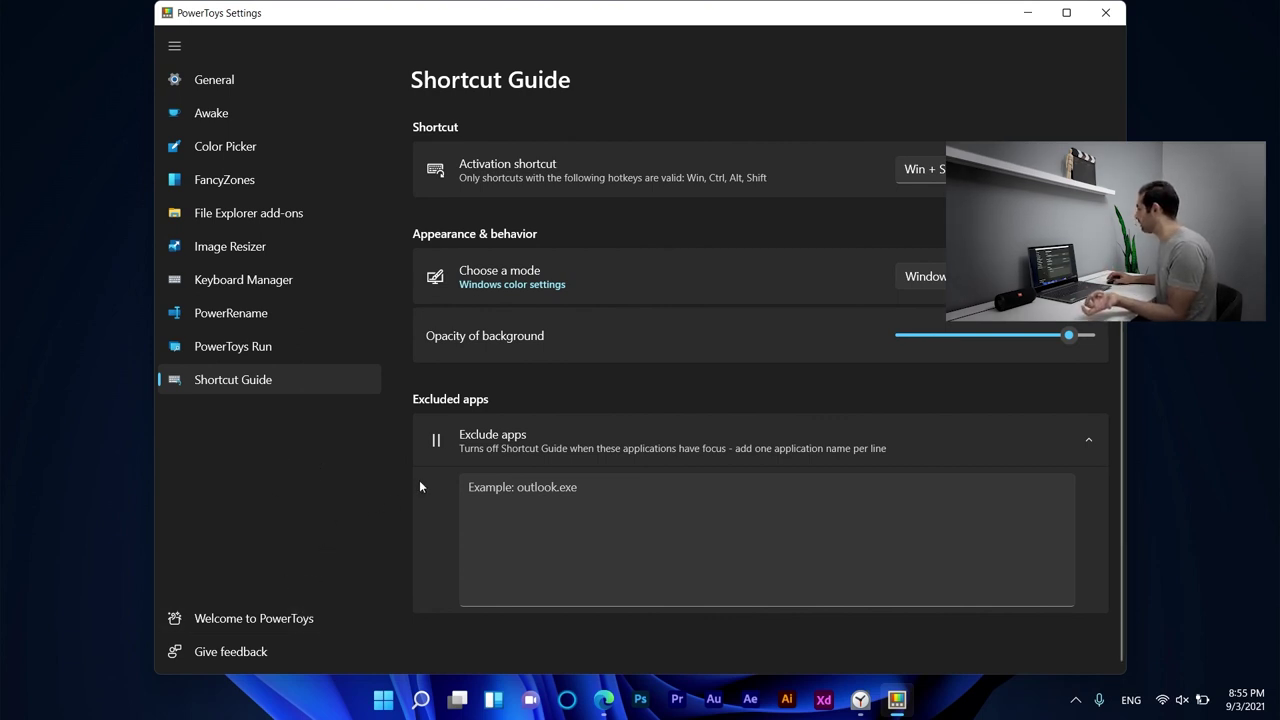
Open the Welcome to PowerToys overview, go from it to the General settings, and try the Give feedback link.
left_click(249, 618)
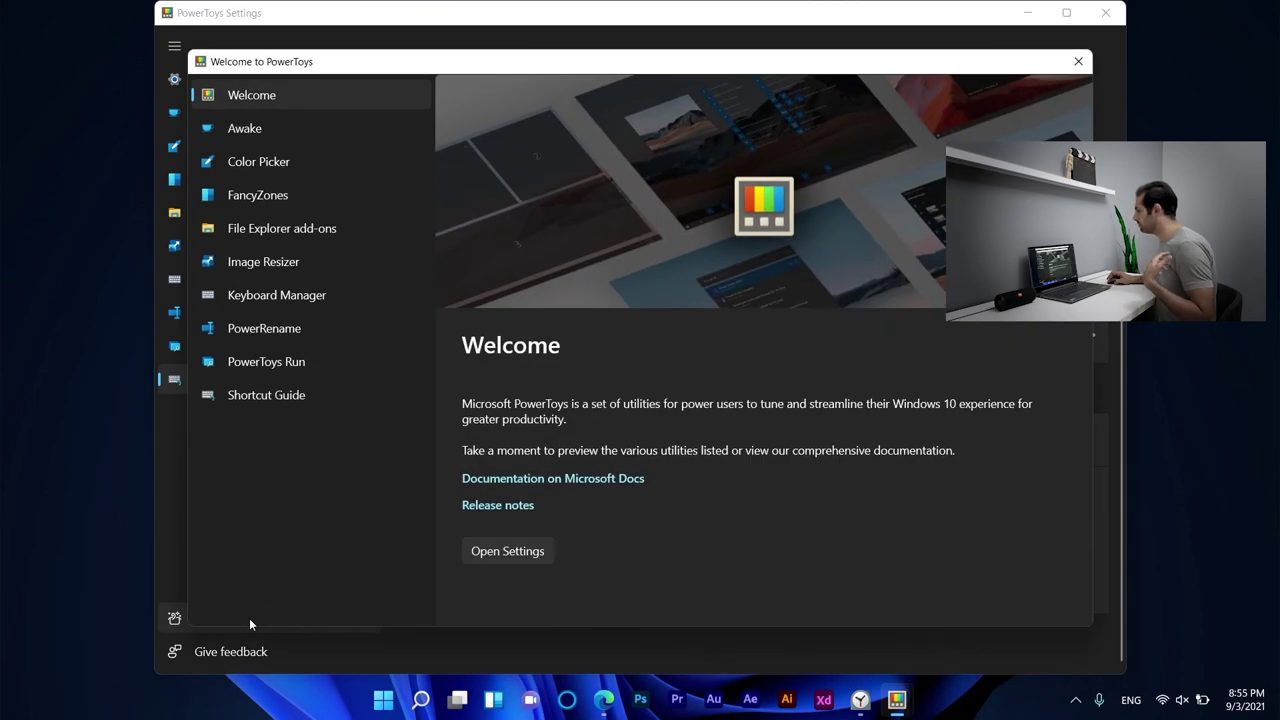
left_click(495, 551)
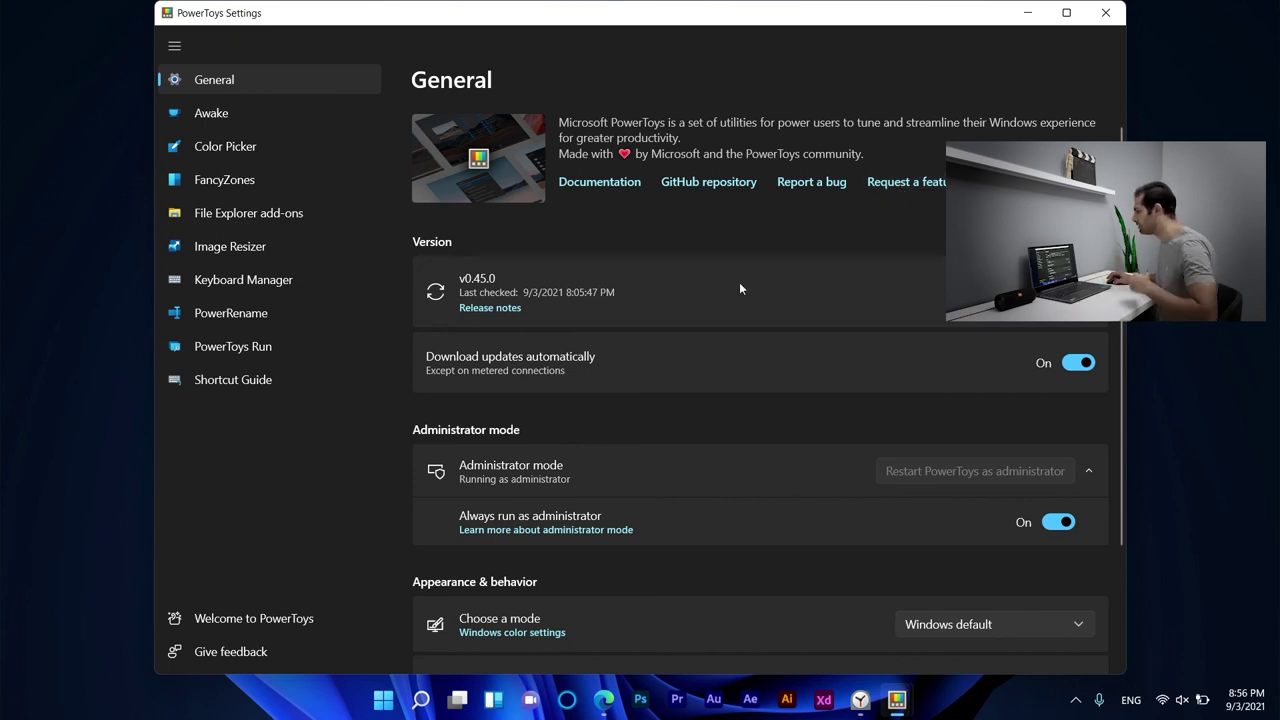
left_click(256, 655)
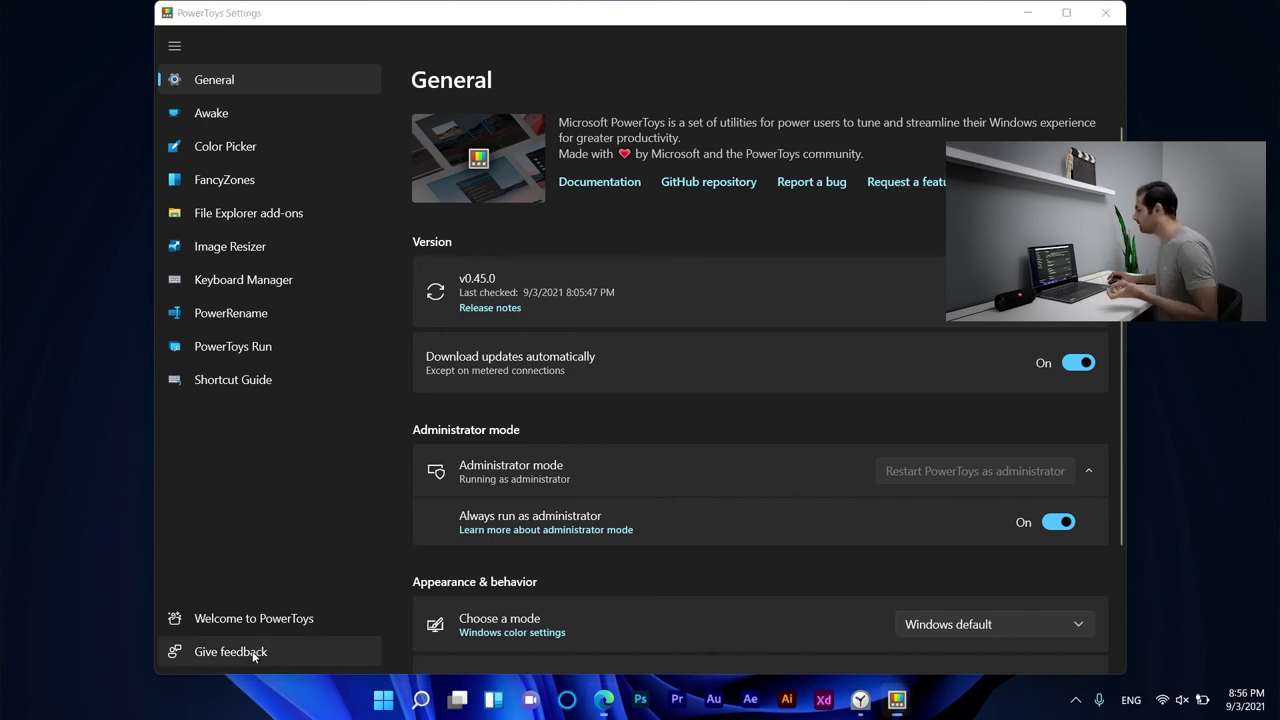
left_click(617, 14)
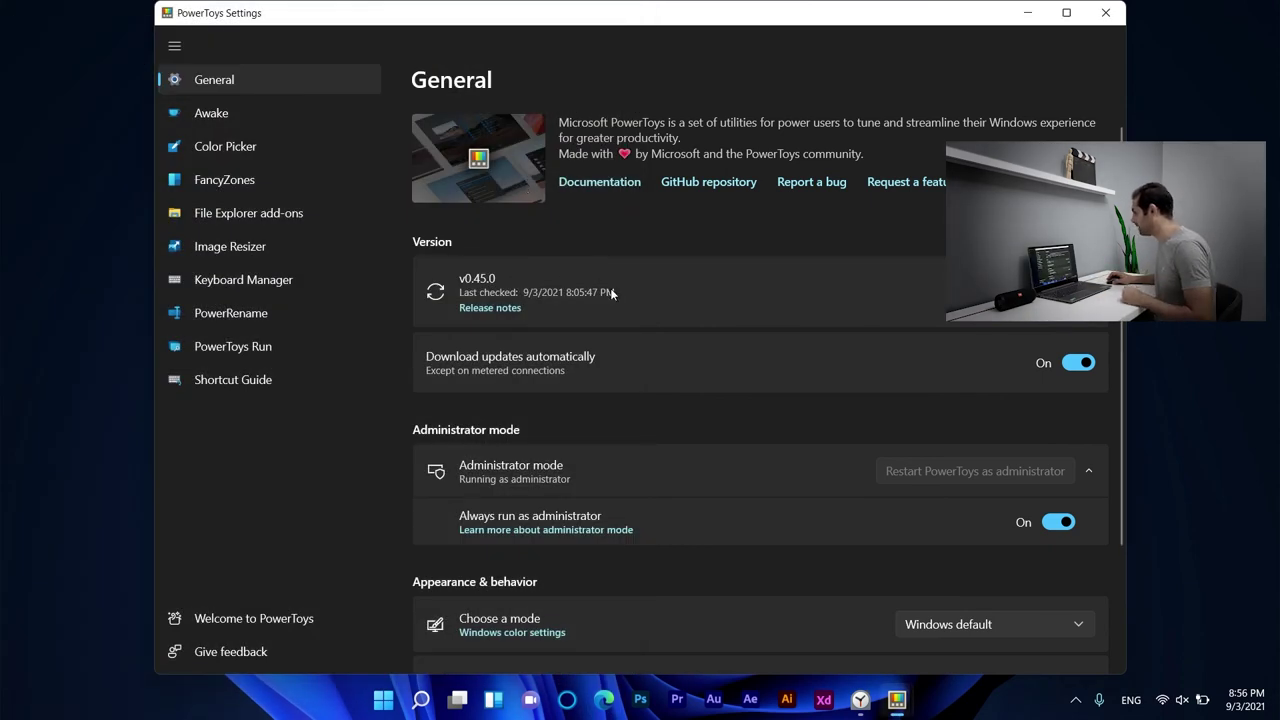
Close the Welcome to PowerToys window and the PowerToys Settings window, leaving the desktop clear.
left_click(1027, 13)
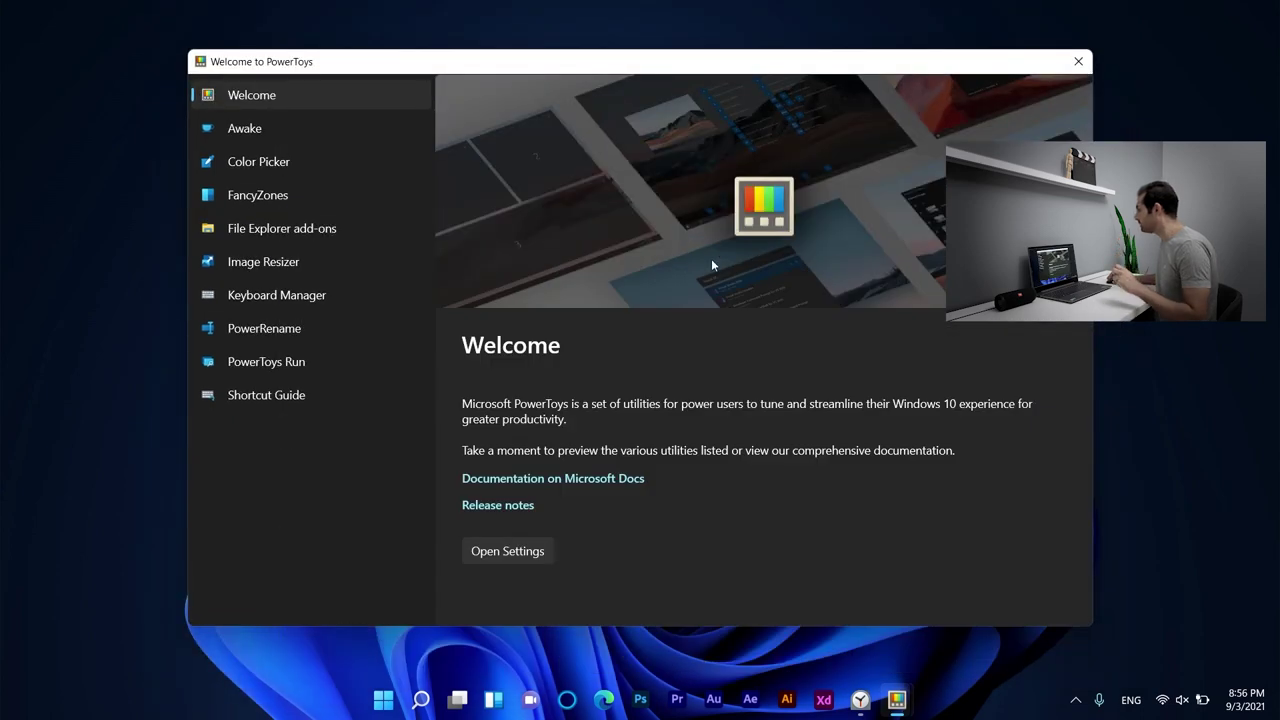
left_click(1078, 61)
left_click(897, 698)
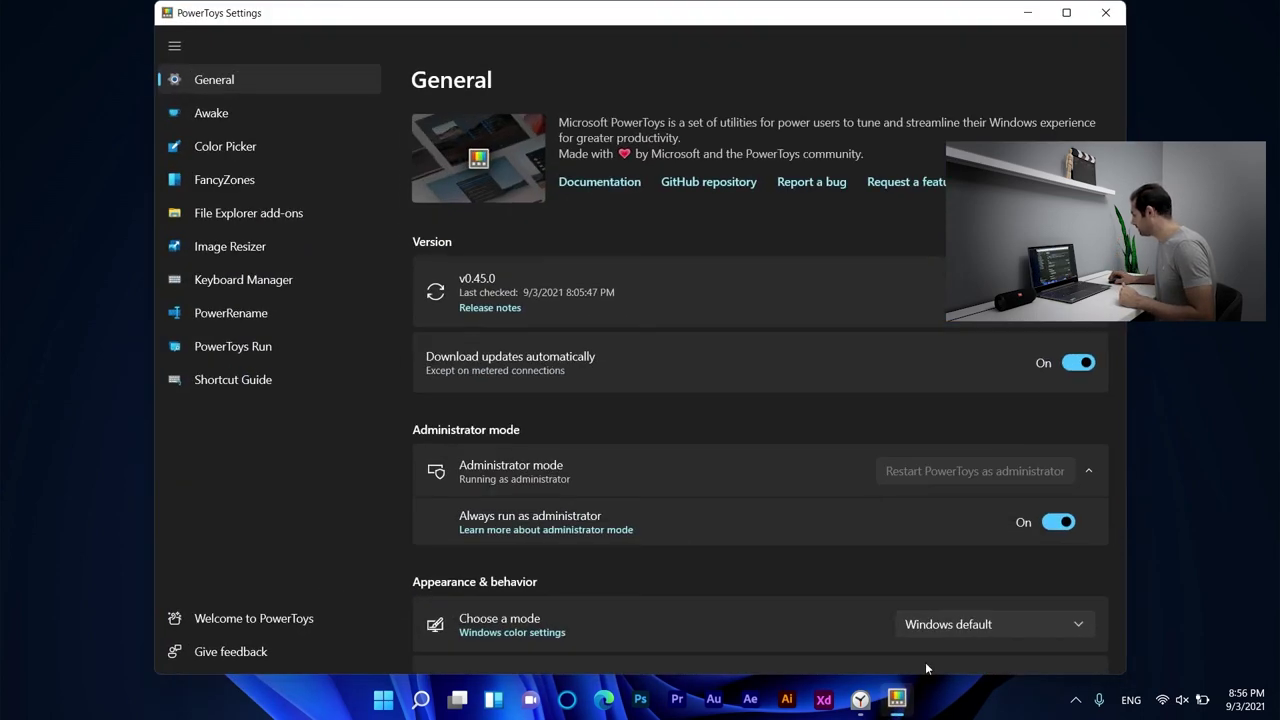
left_click(1100, 12)
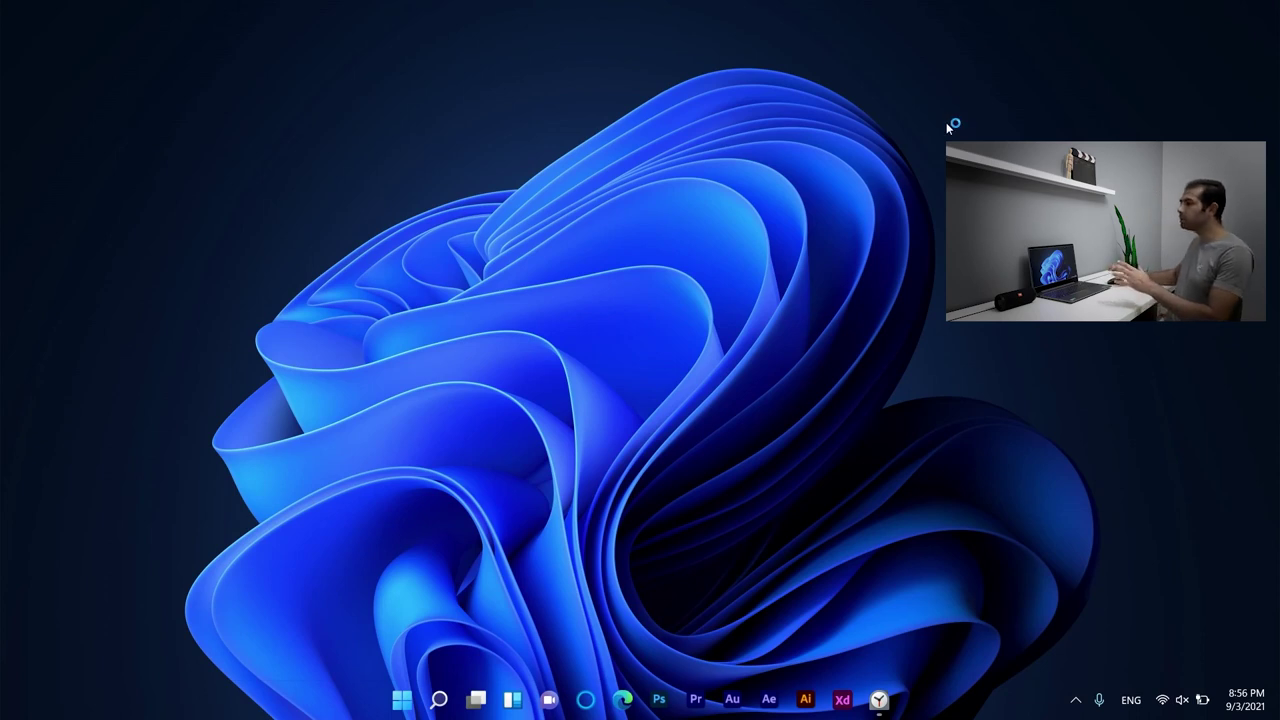